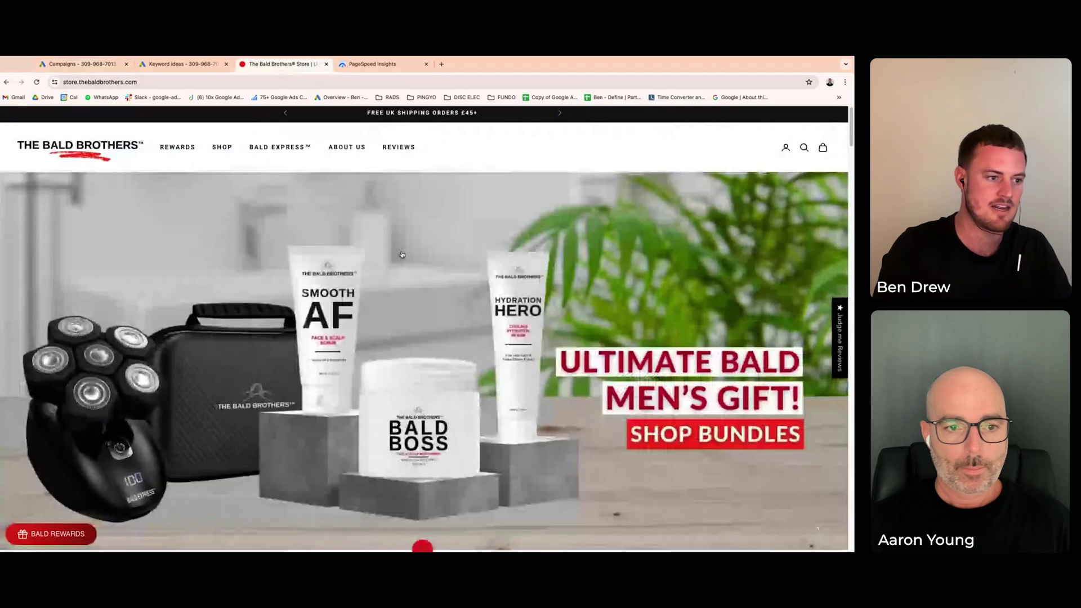
# Look through the Bald Brothers store homepage from the hero banner down to the customer reviews section
pyautogui.scroll(-1, 403, 259)
pyautogui.scroll(-10, 403, 258)
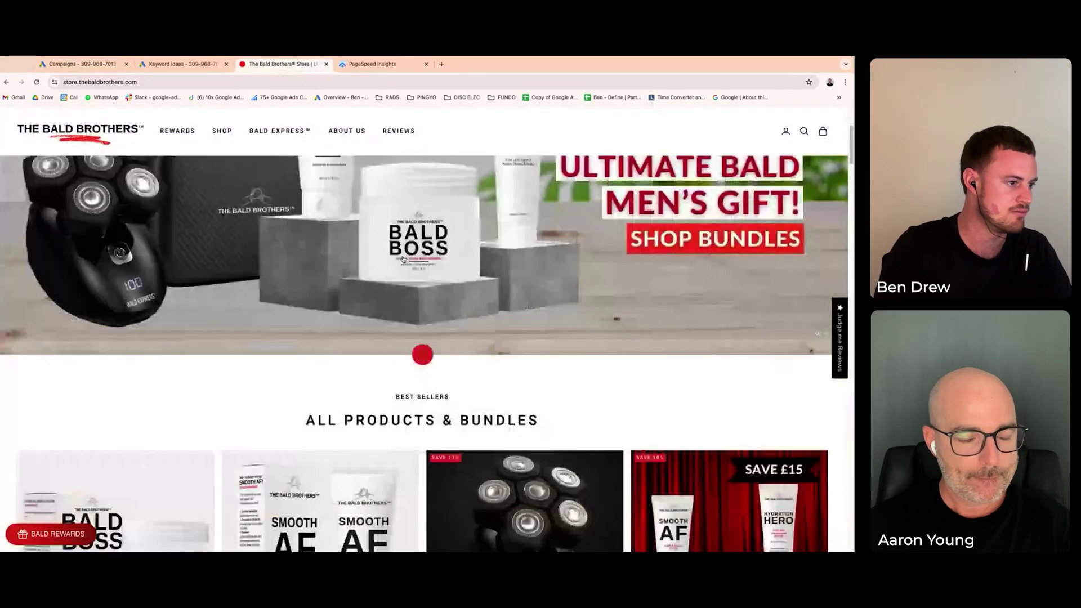
pyautogui.scroll(-3, 403, 258)
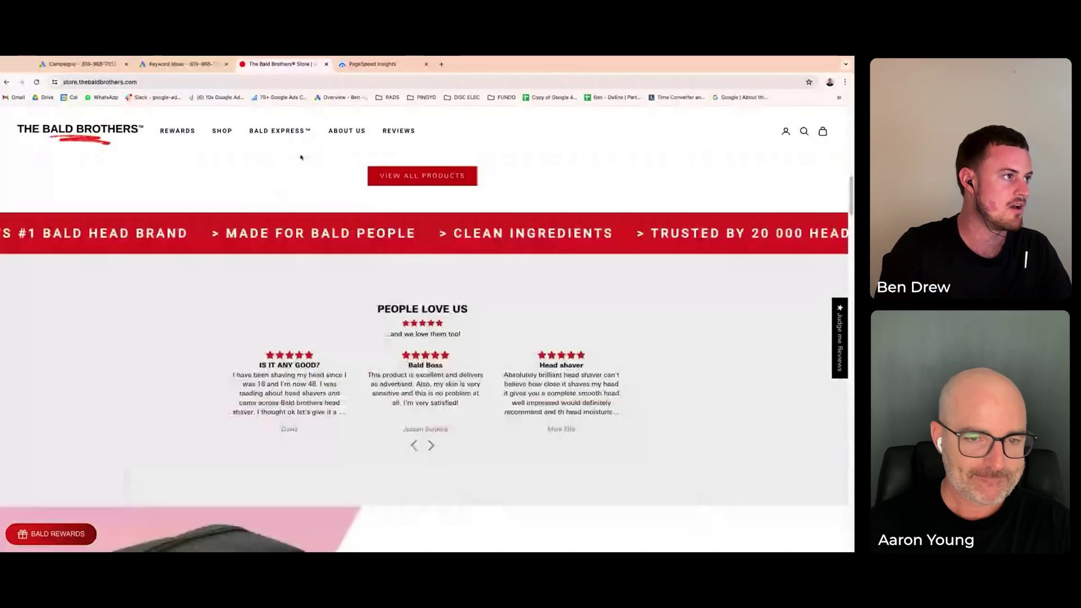
# Switch to the Google Ads campaigns overview and briefly mark the SHOPPING - Bald Express HS and Retargeting campaign rows, clearing both selections again
pyautogui.click(210, 65)
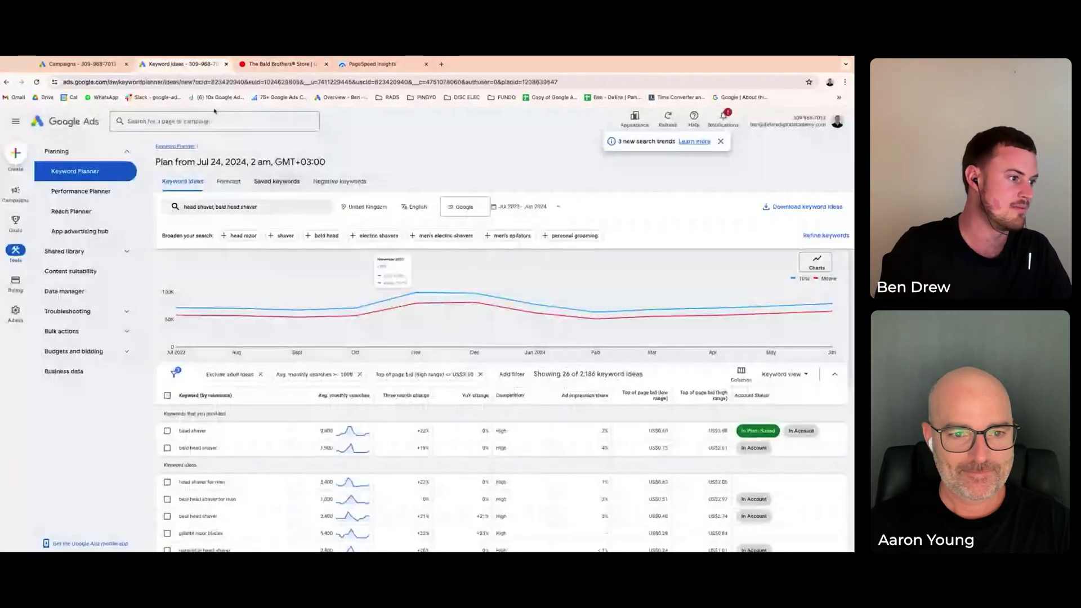
pyautogui.click(102, 65)
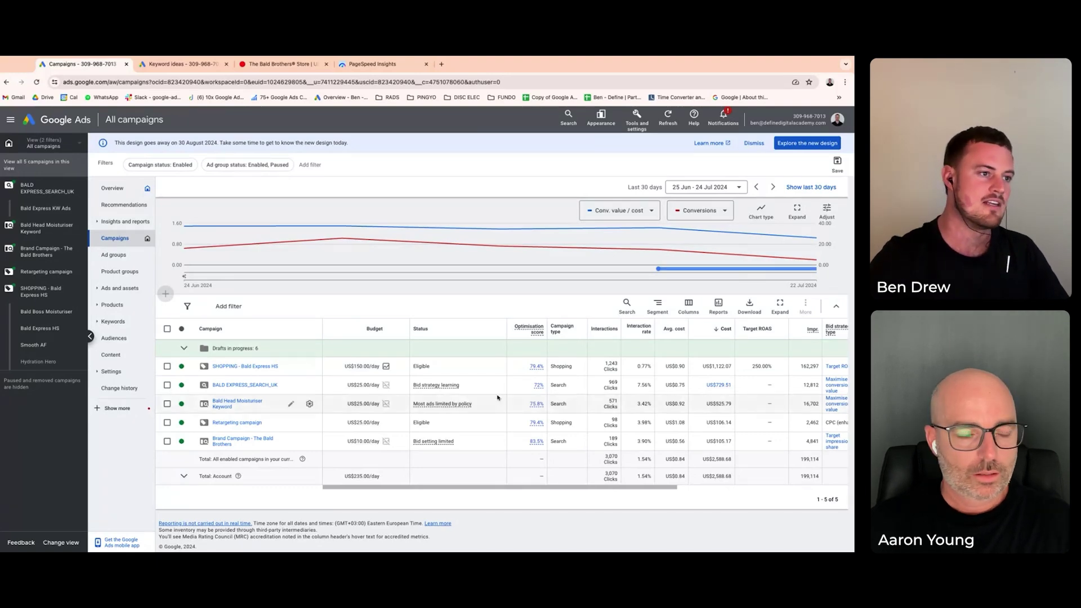
pyautogui.hscroll(3, 498, 398)
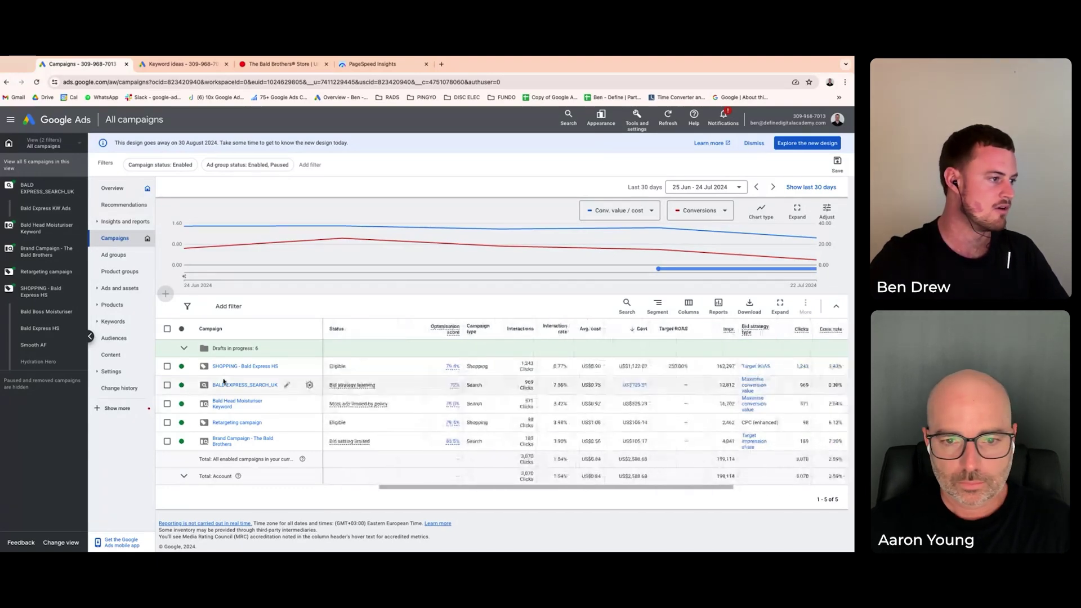
pyautogui.click(167, 366)
pyautogui.click(166, 422)
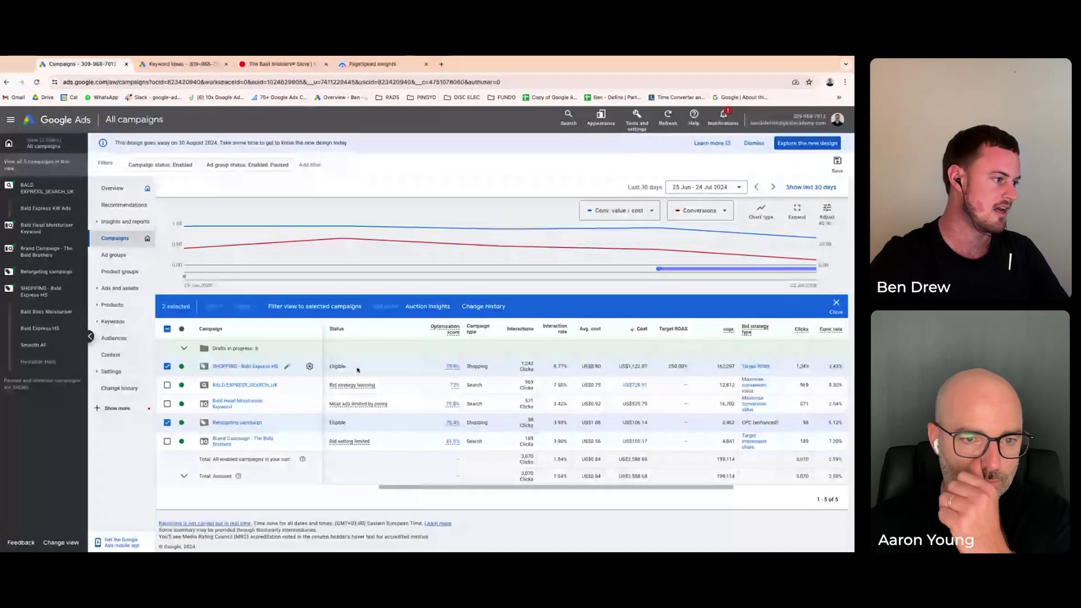
pyautogui.click(167, 422)
pyautogui.click(167, 366)
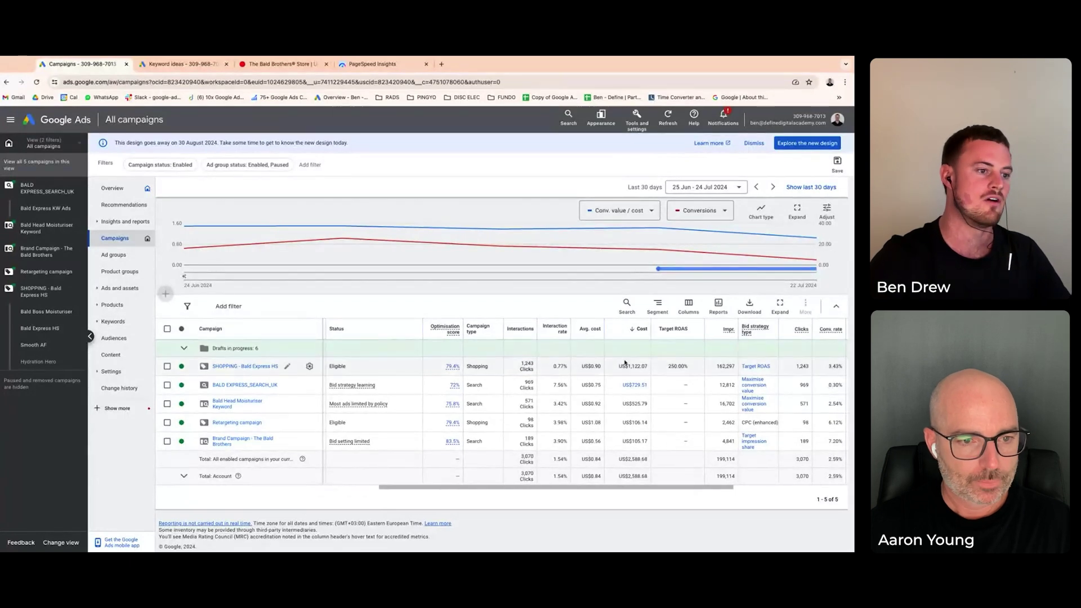
# Compare the campaigns' conversion metrics over the 250 days up to yesterday, and return the date range to the last 30 days
pyautogui.hscroll(6, 620, 366)
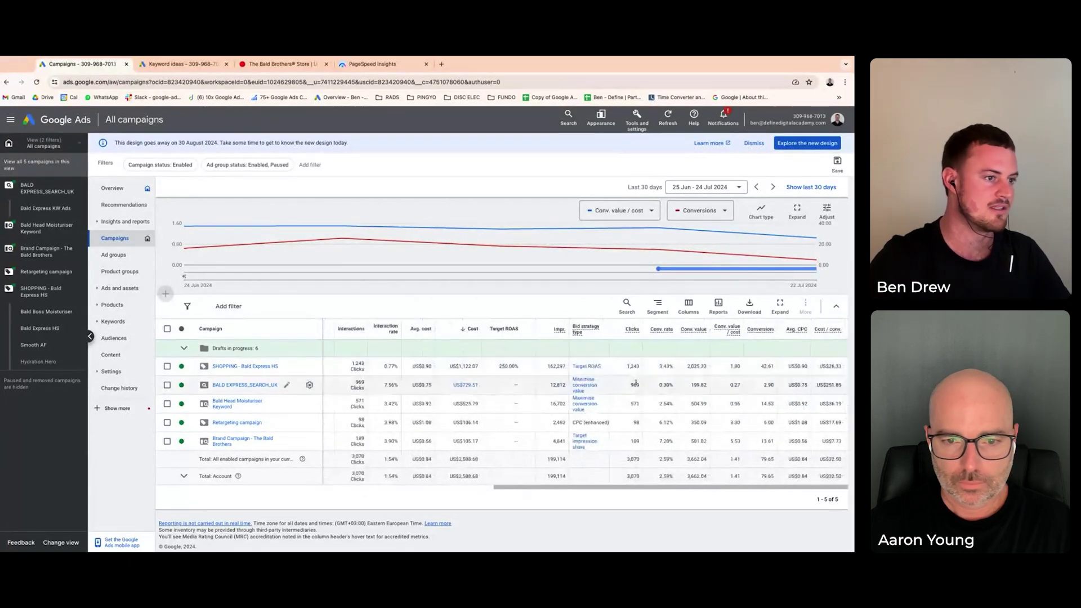
pyautogui.click(704, 189)
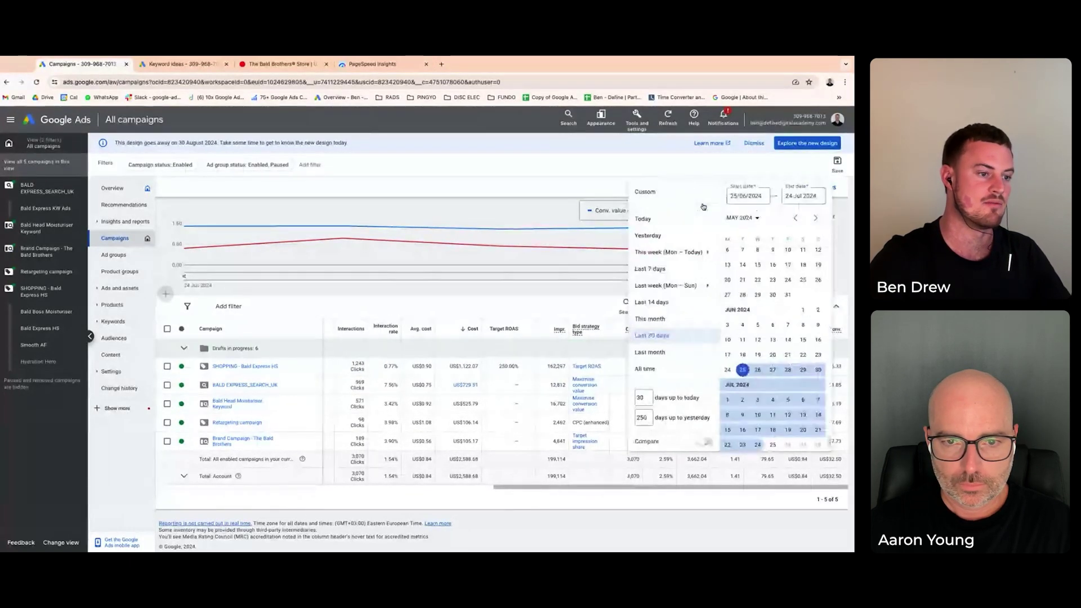
pyautogui.click(676, 420)
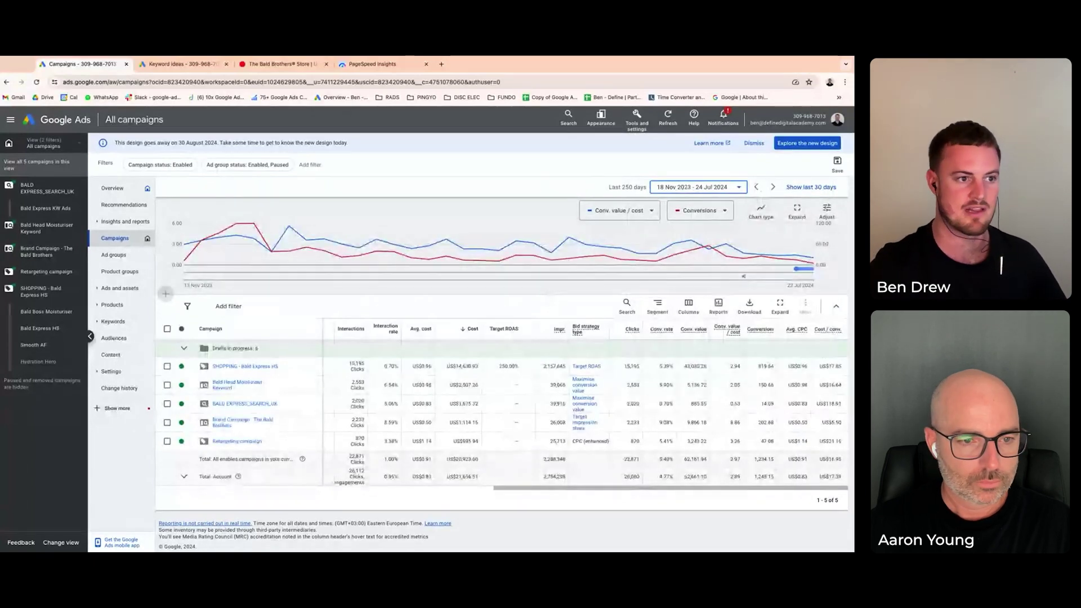
pyautogui.moveTo(224, 267)
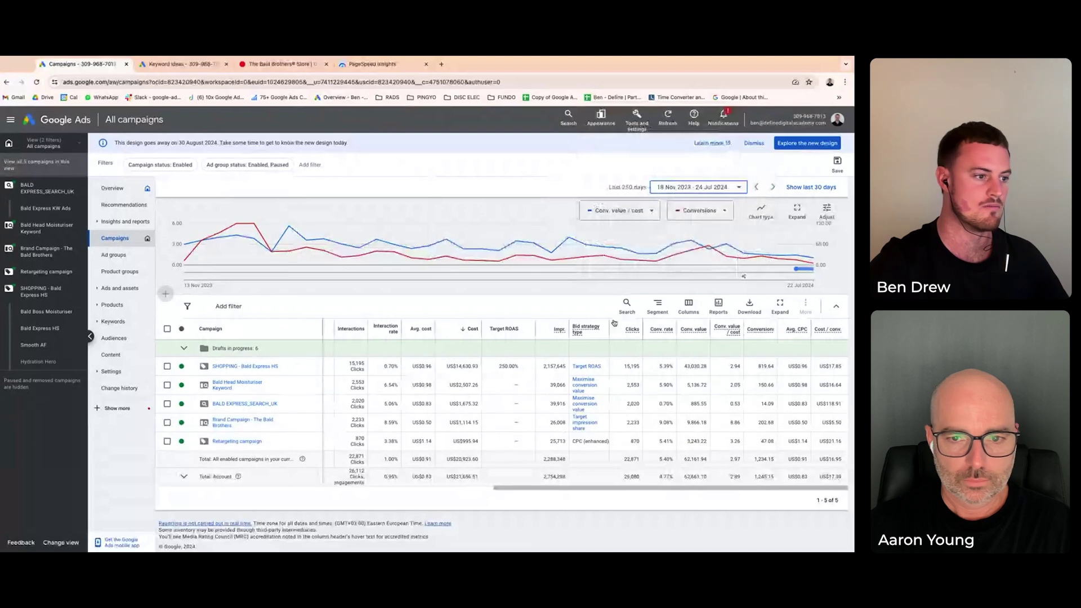
pyautogui.click(787, 187)
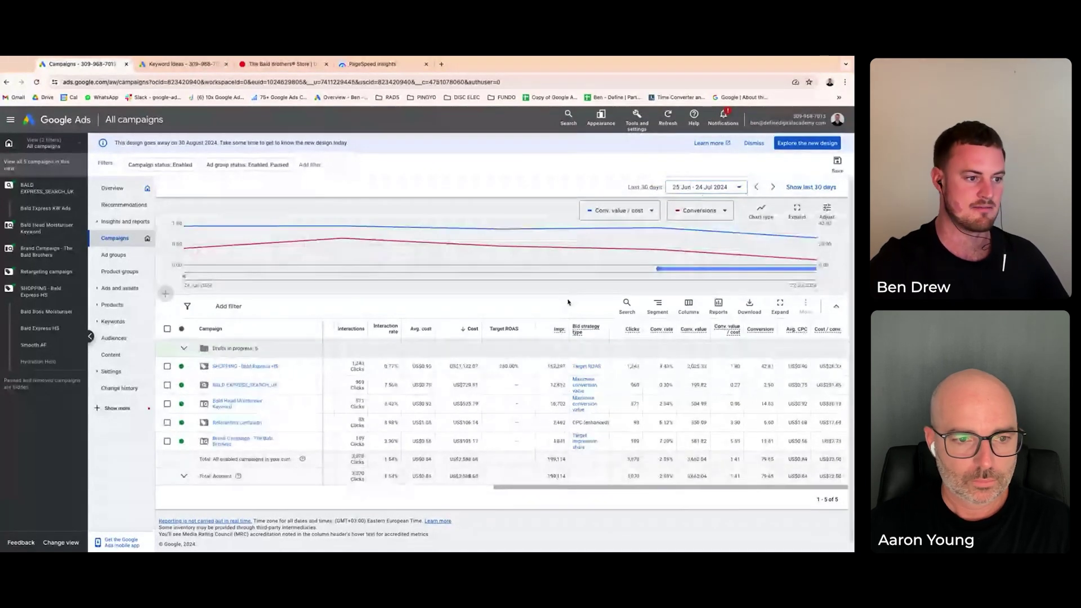
# Examine the conversion rate and cost of the BALD EXPRESS_SEARCH_UK campaign, temporarily marking its row
pyautogui.doubleClick(675, 386)
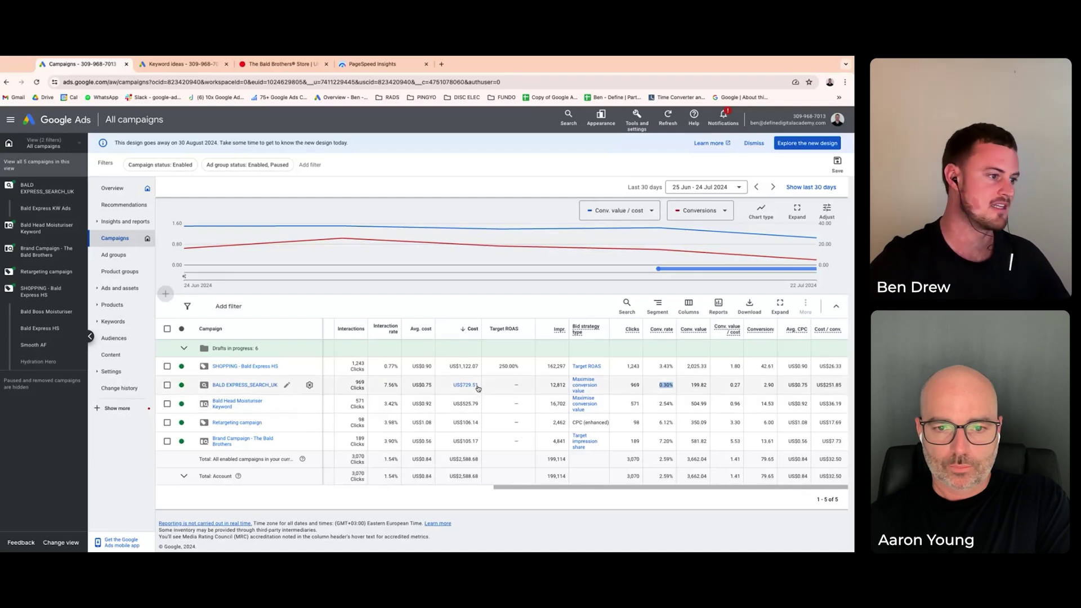
pyautogui.moveTo(482, 388)
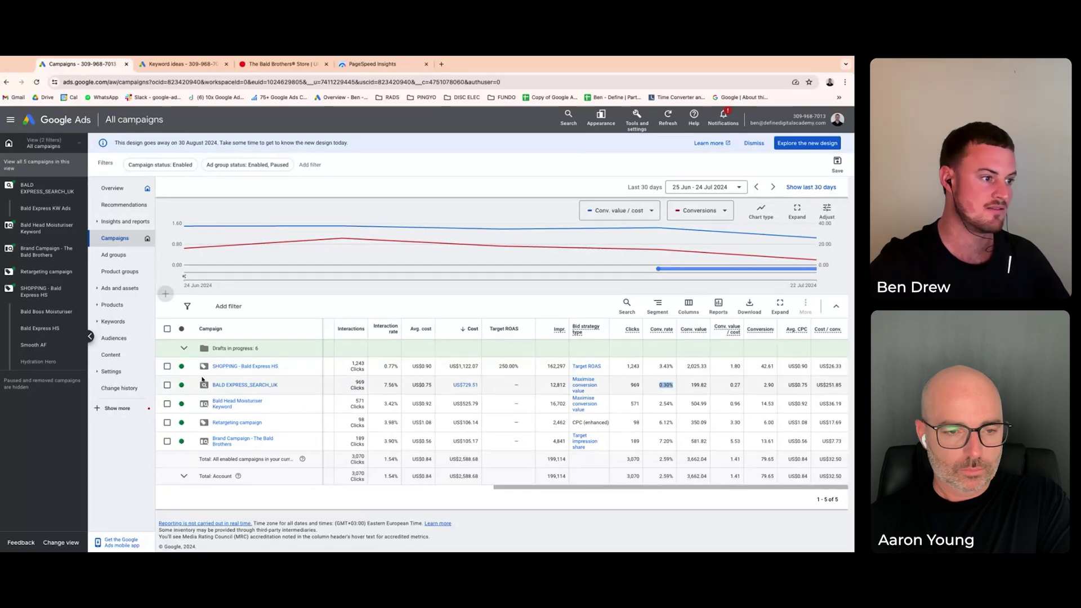
pyautogui.click(168, 385)
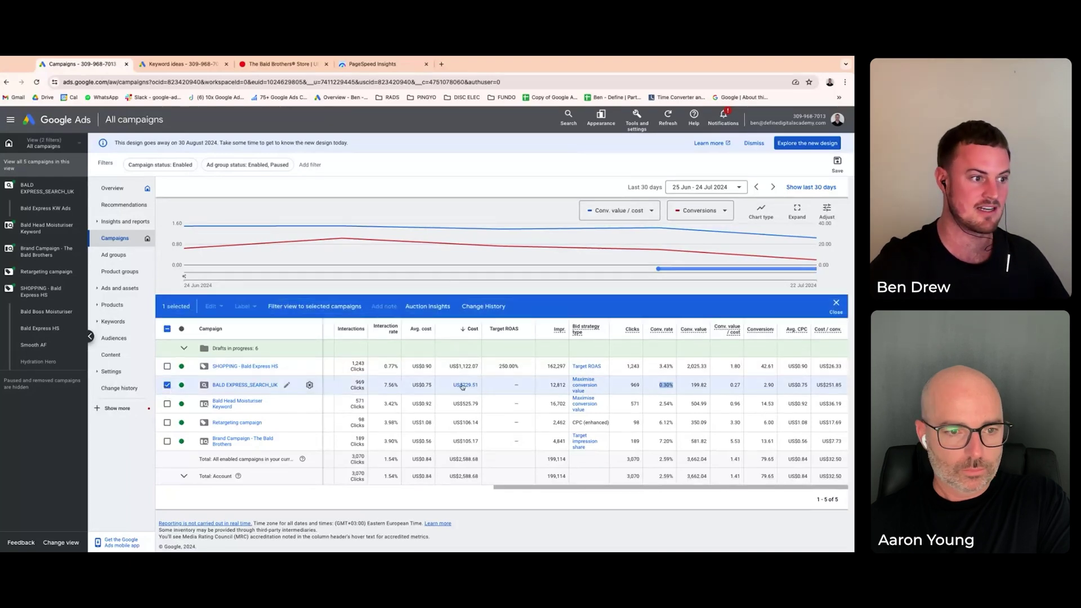
pyautogui.click(647, 384)
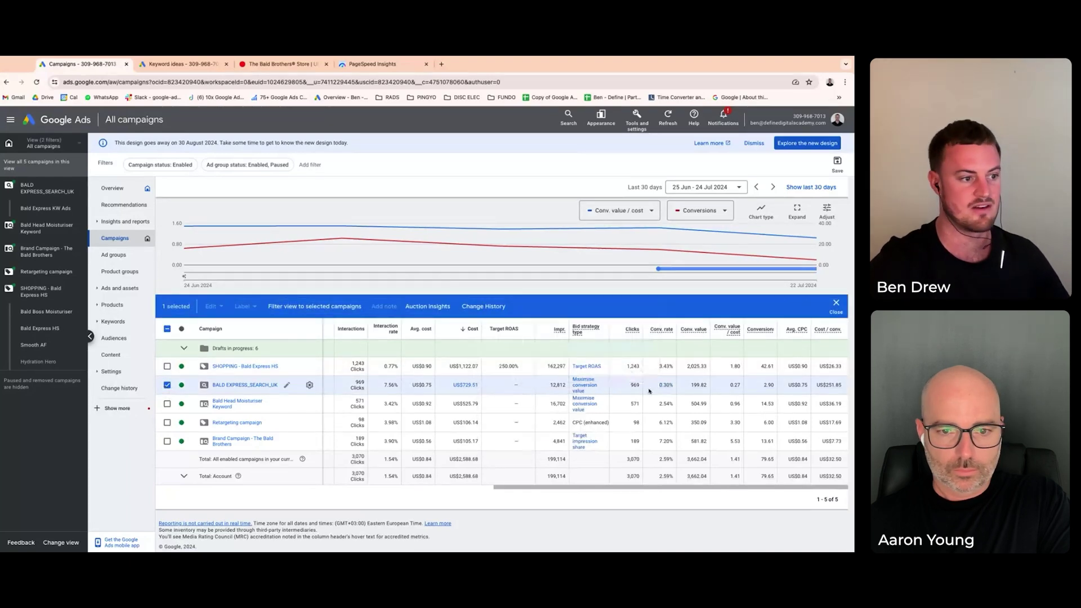
pyautogui.click(167, 385)
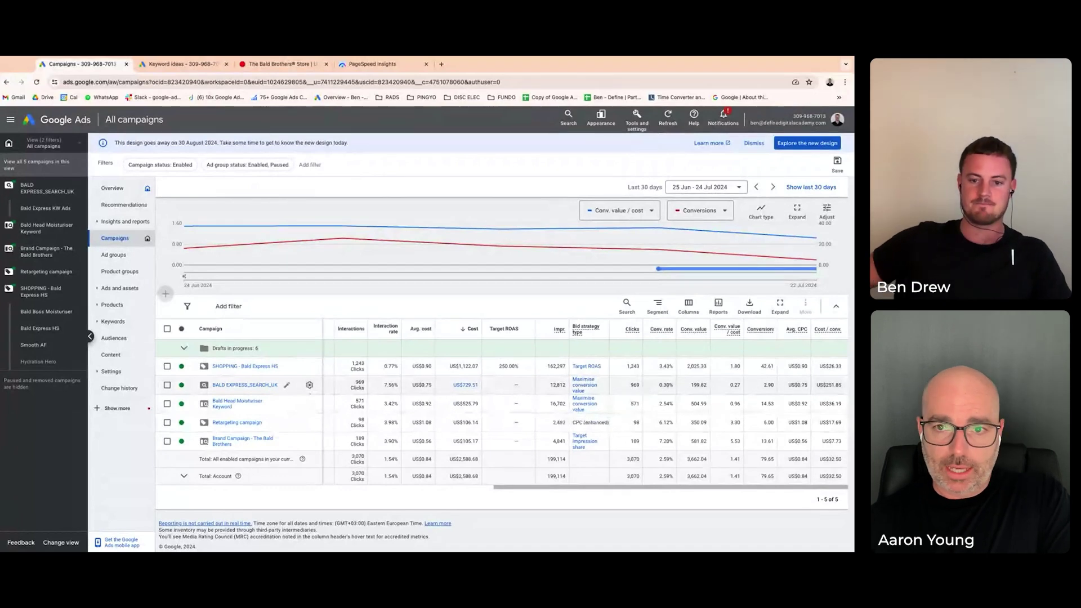
# Open the BALD EXPRESS_SEARCH_UK campaign and examine its search keywords' quality score and conversion columns
pyautogui.click(238, 386)
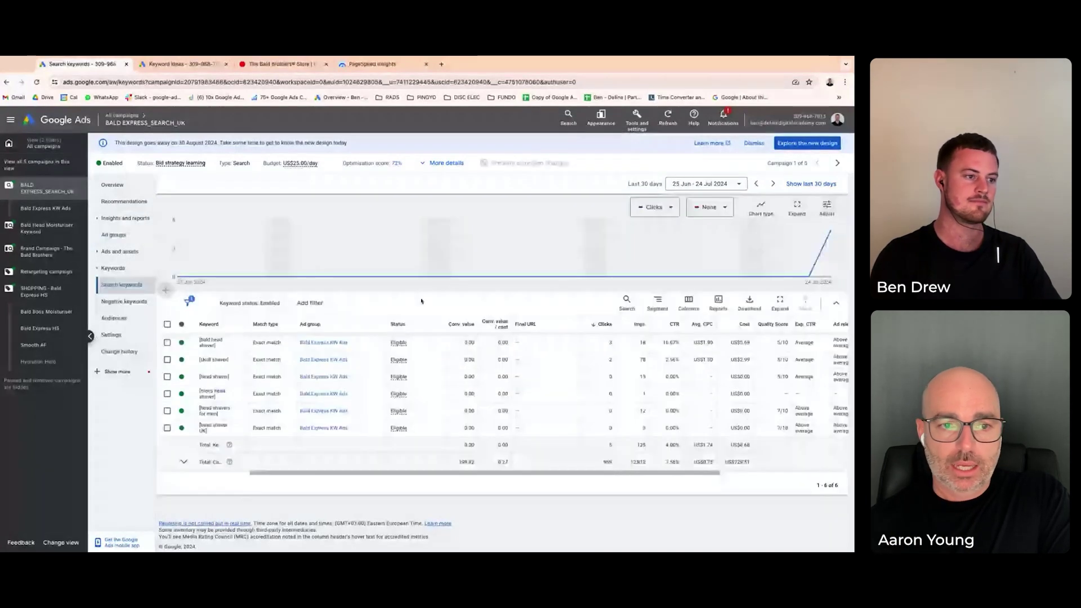
pyautogui.hscroll(3, 571, 333)
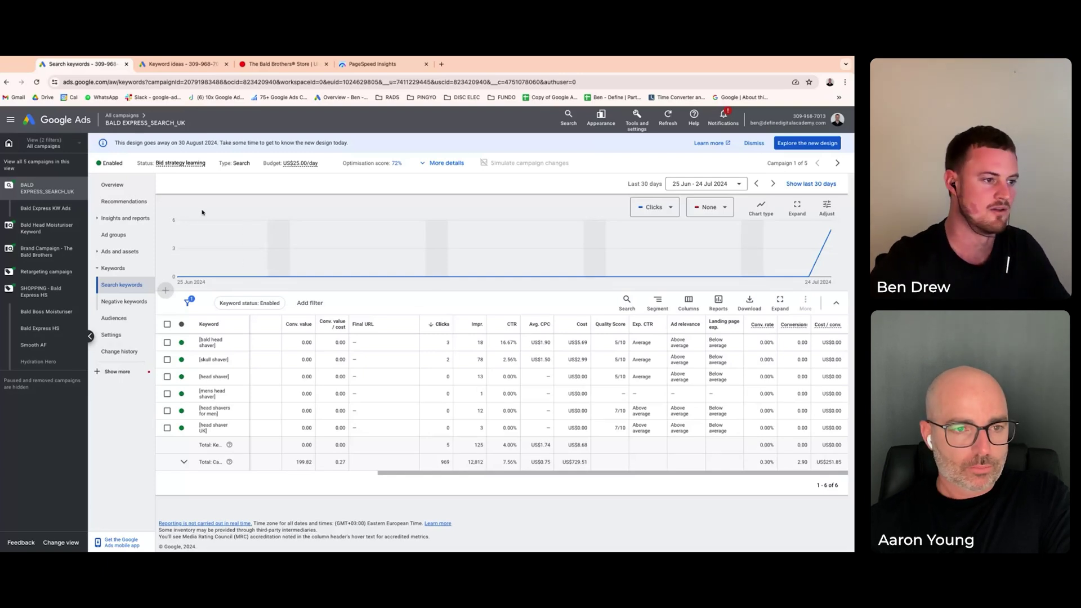
# Open the campaign's search terms report and review the terms with their match types and added or excluded status
pyautogui.click(134, 224)
pyautogui.click(118, 268)
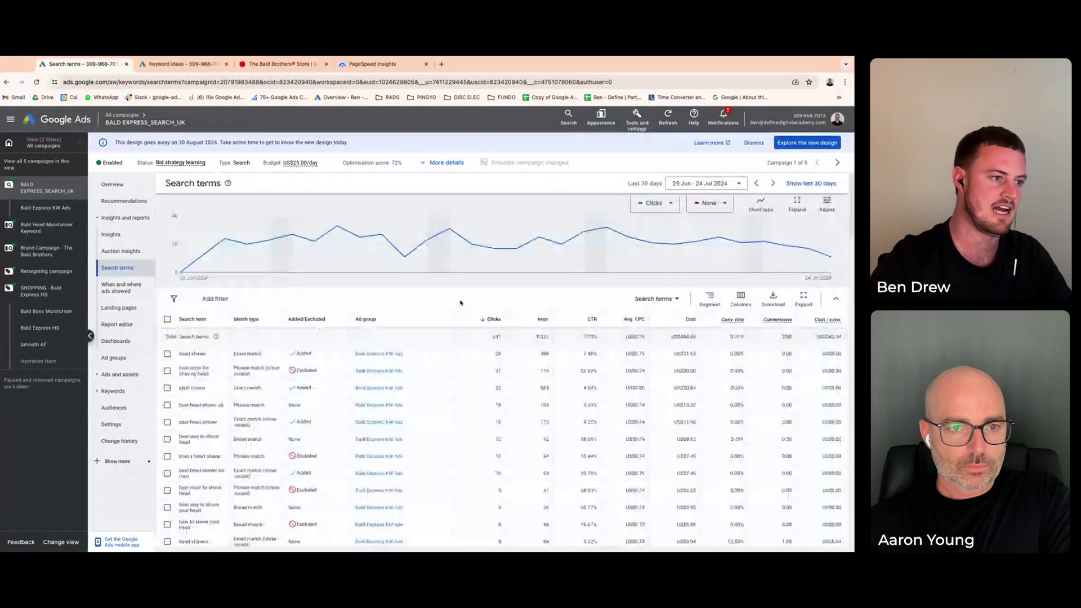
pyautogui.scroll(-1, 460, 302)
pyautogui.scroll(-1, 470, 321)
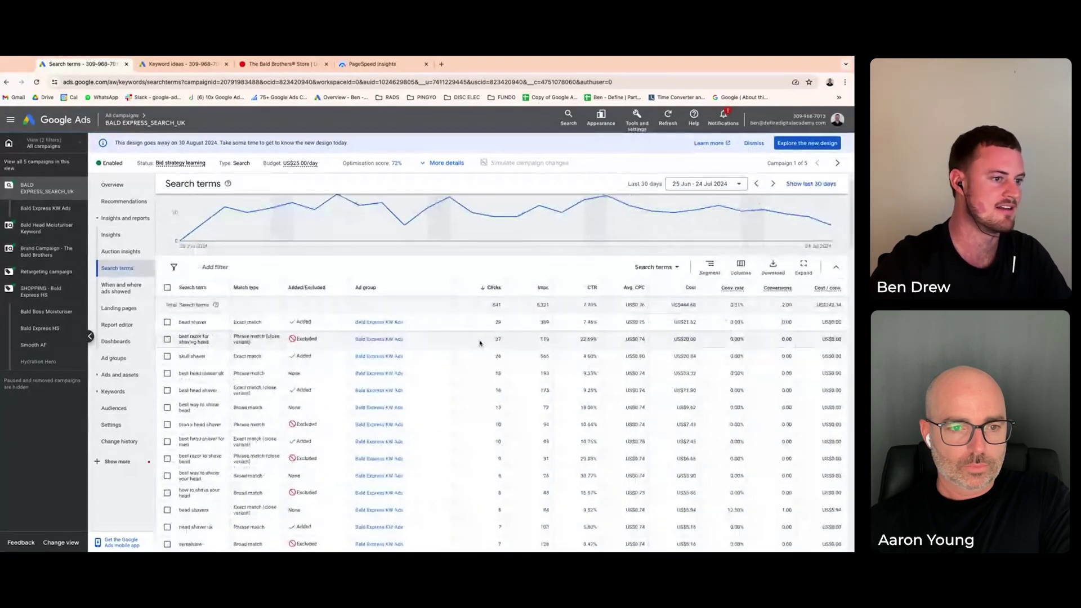
pyautogui.scroll(-1, 479, 343)
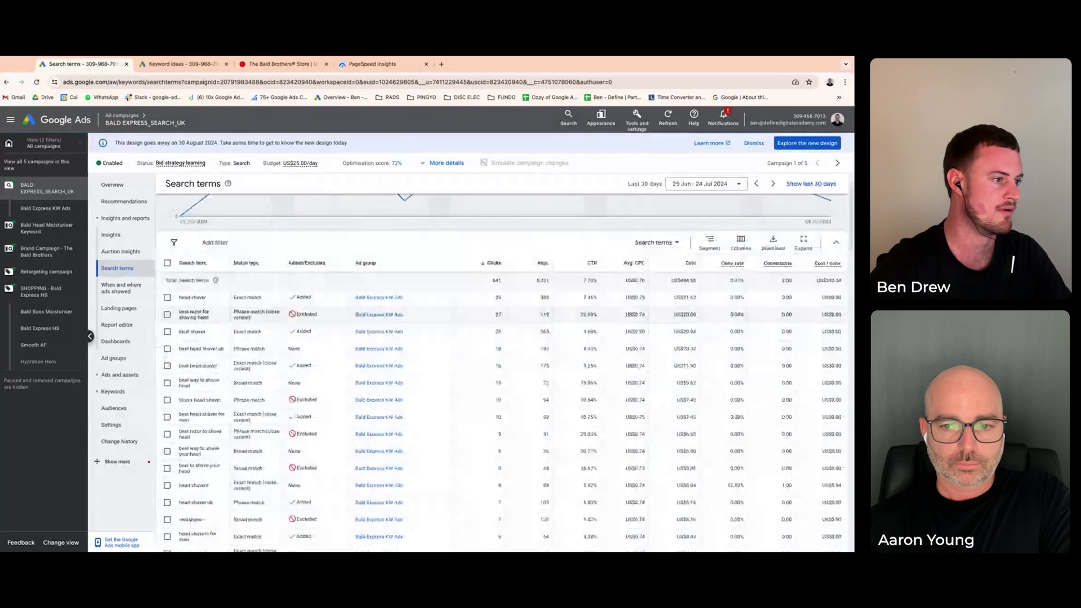
# Go back to the campaign's search keywords and inspect their ad relevance and landing page experience ratings
pyautogui.click(133, 393)
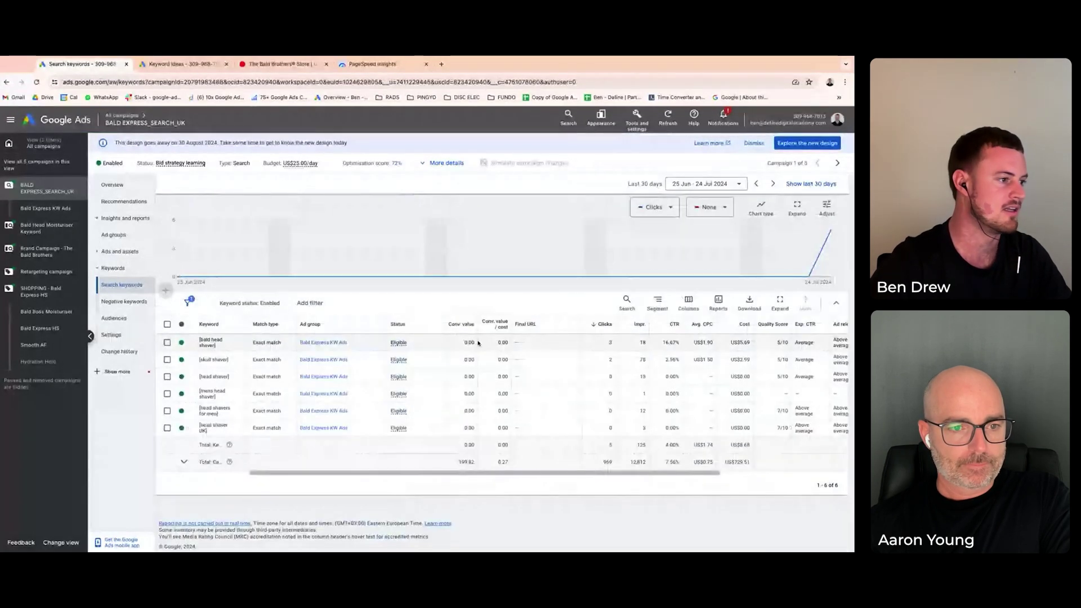
pyautogui.hscroll(3, 478, 343)
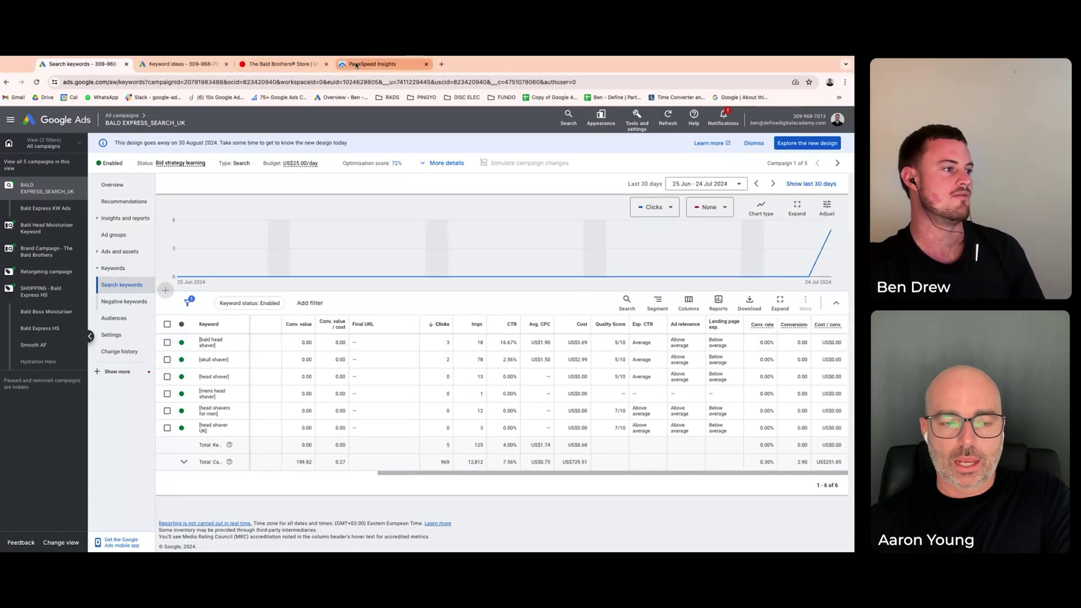
# Switch to the PageSpeed Insights report for the store and review its mobile results up to the Core Web Vitals assessment
pyautogui.click(356, 64)
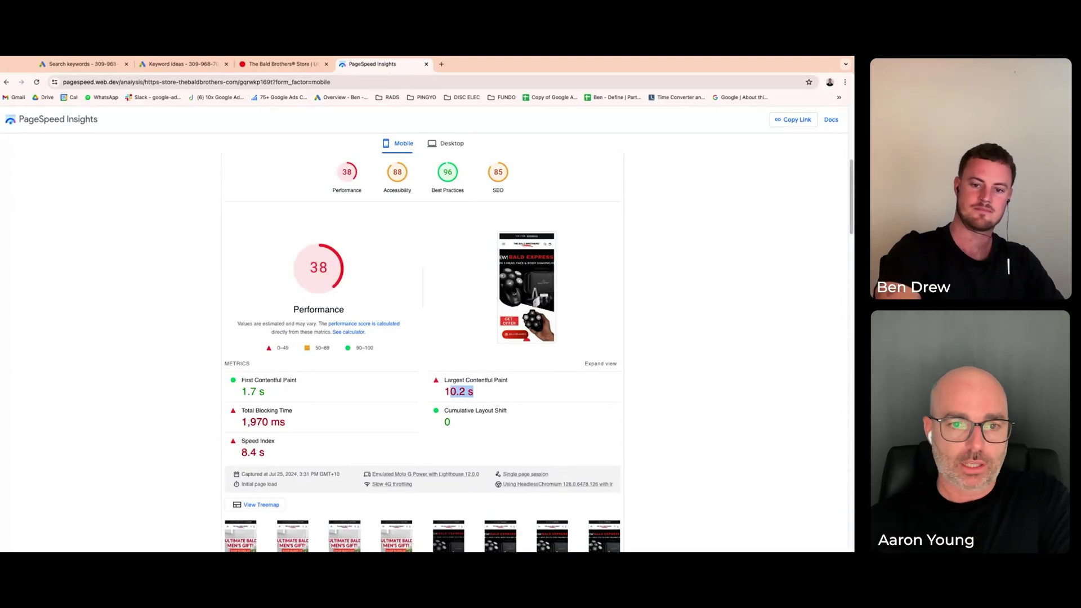
pyautogui.click(660, 280)
pyautogui.scroll(1, 660, 280)
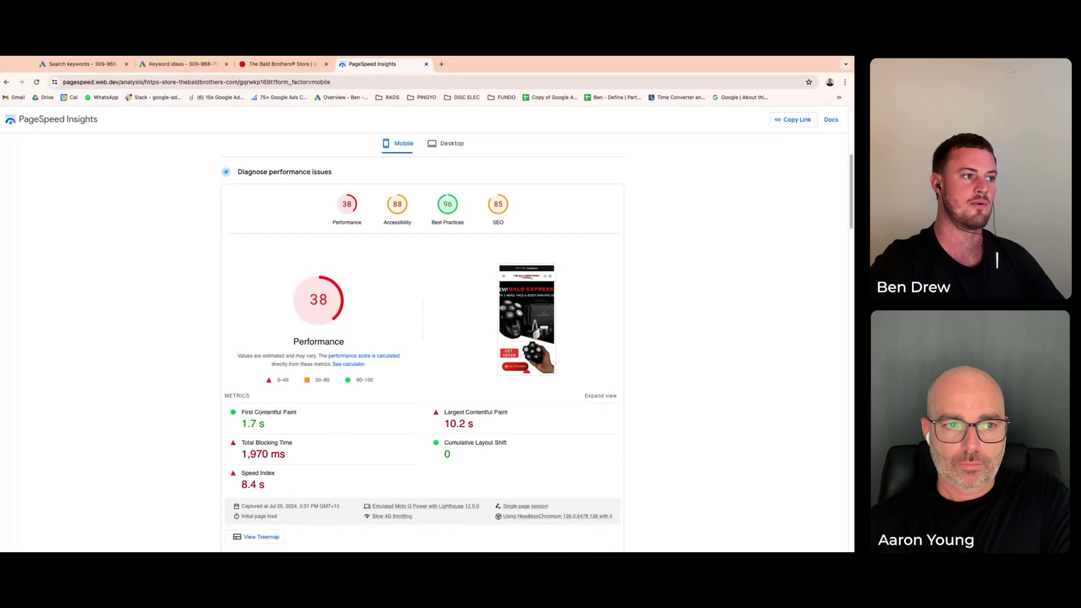
pyautogui.scroll(4, 422, 337)
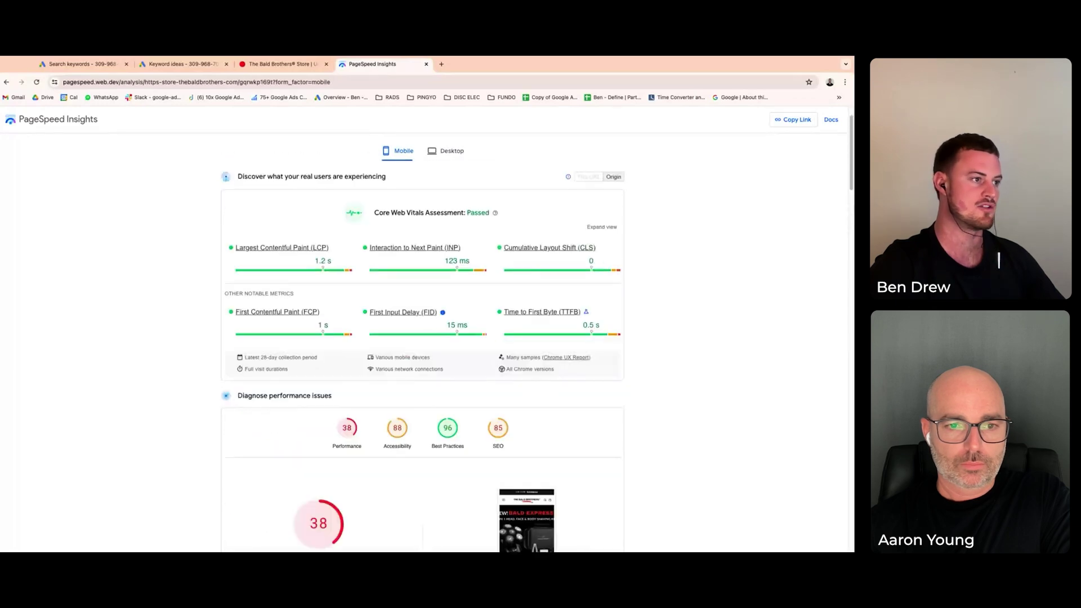
pyautogui.scroll(2, 412, 170)
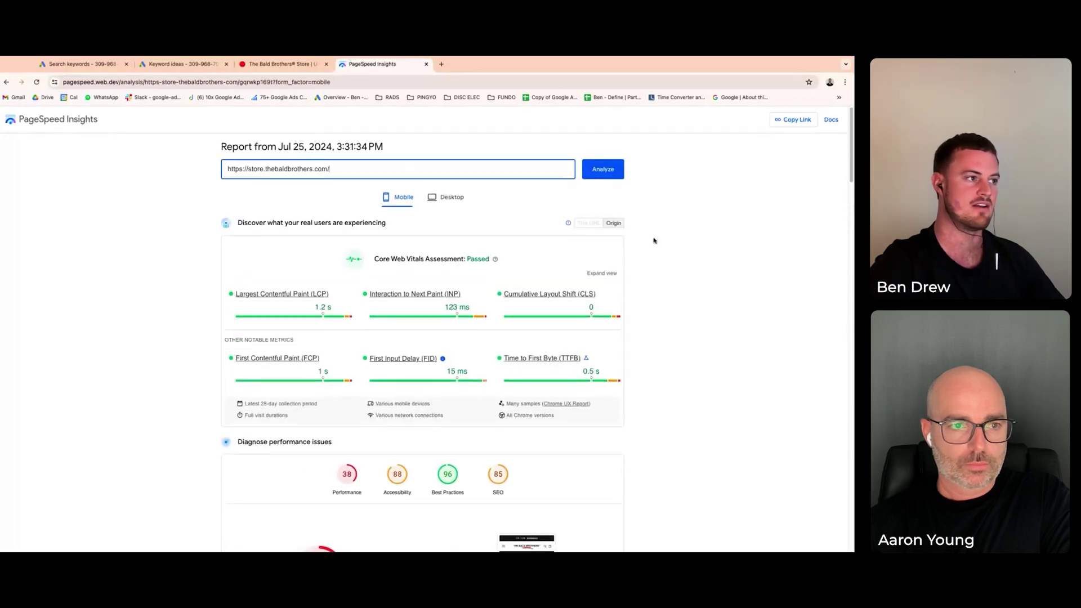
# Examine the report's mobile performance metrics, highlighting the Largest Contentful Paint value and clearing the highlight
pyautogui.scroll(-1, 654, 241)
pyautogui.scroll(-4, 423, 338)
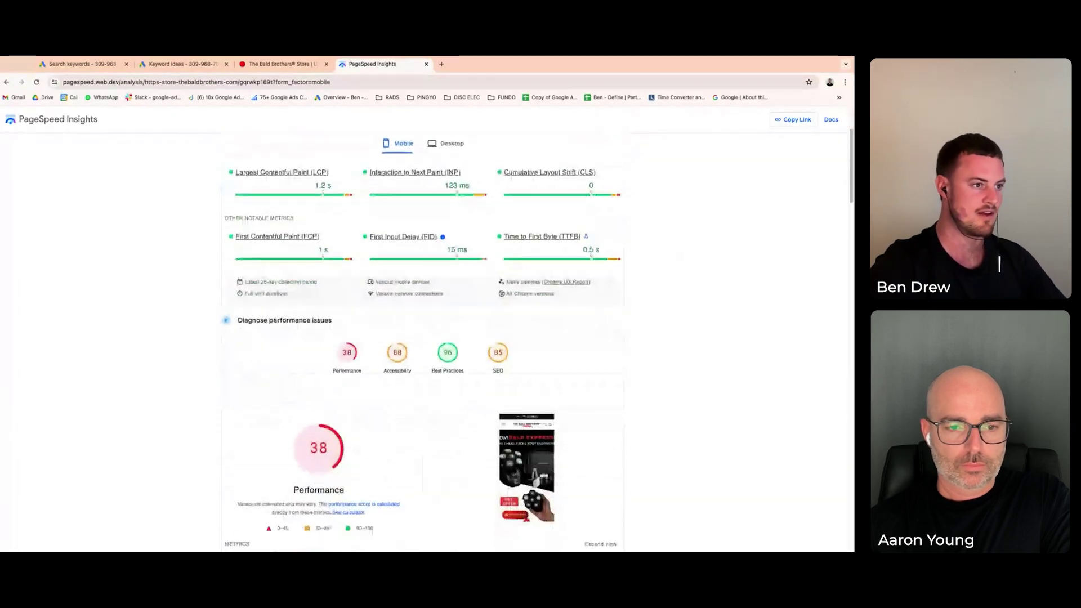
pyautogui.scroll(-3, 422, 338)
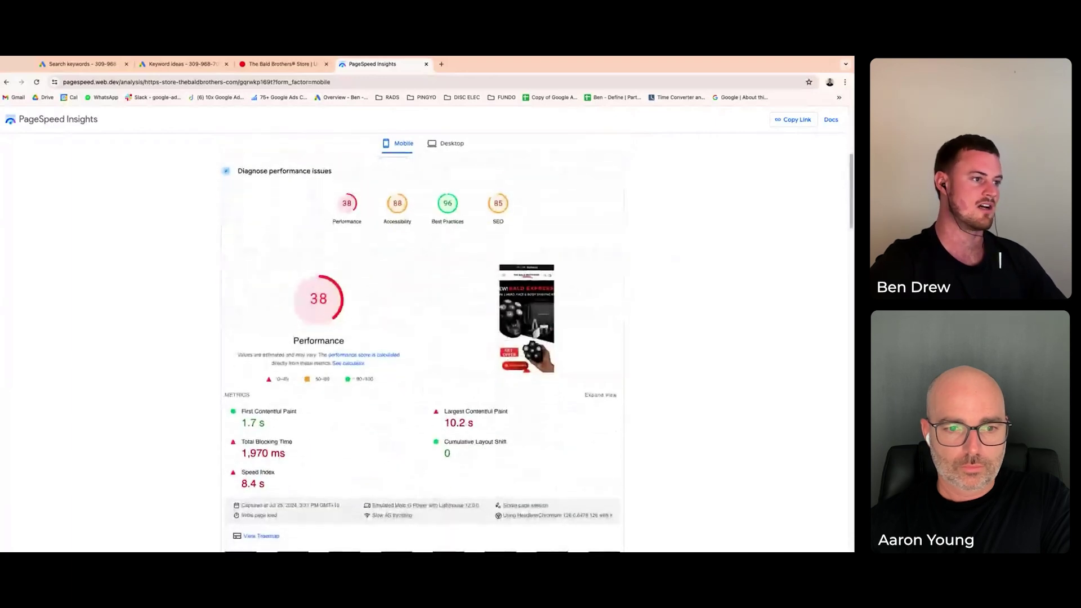
pyautogui.scroll(-1, 422, 337)
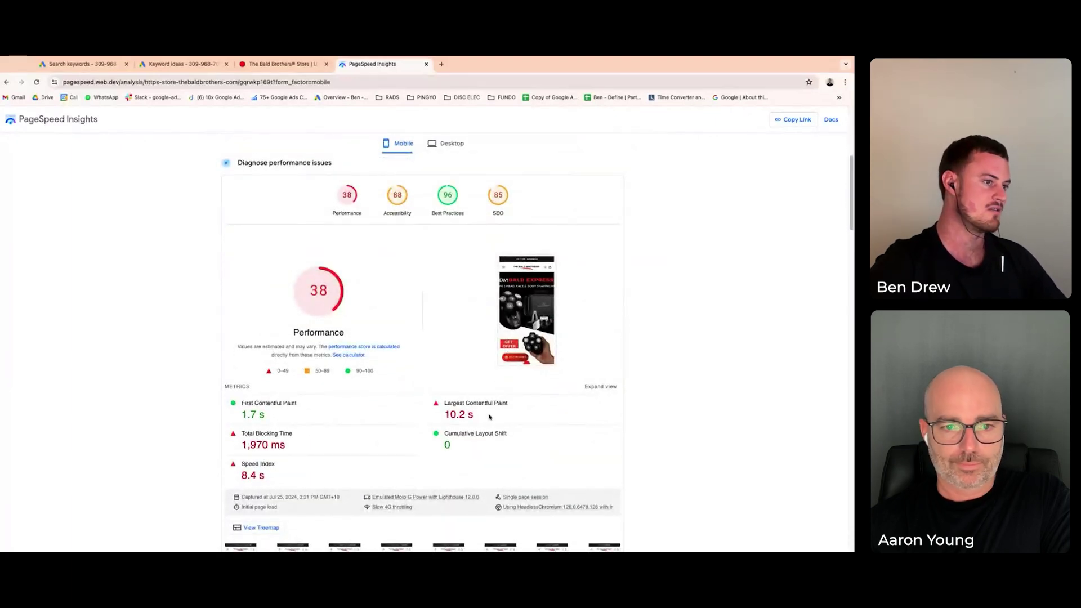
pyautogui.moveTo(490, 416); pyautogui.dragTo(445, 402)
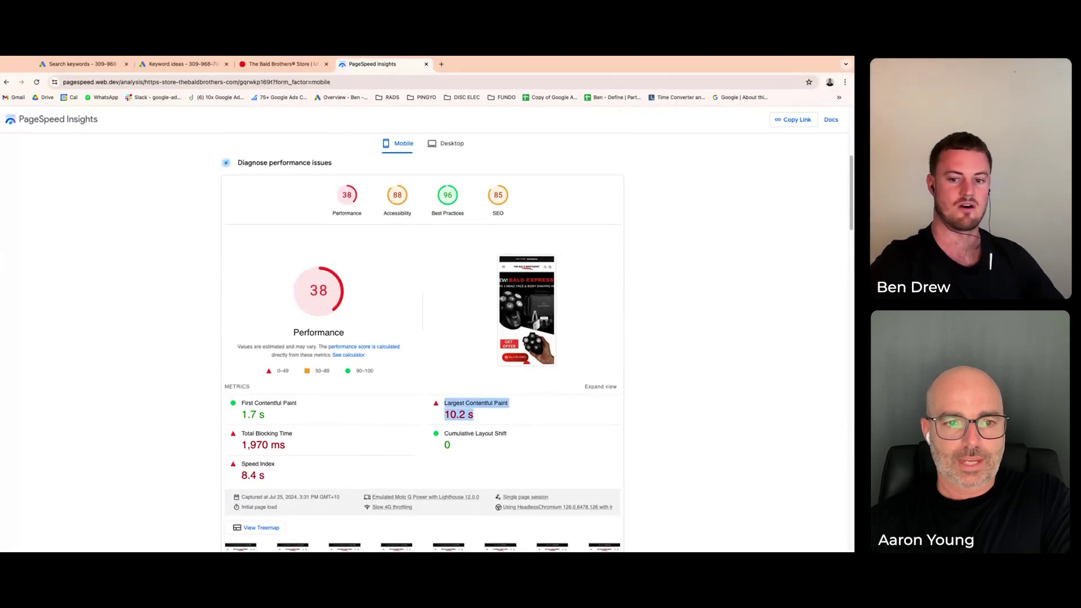
pyautogui.click(444, 402)
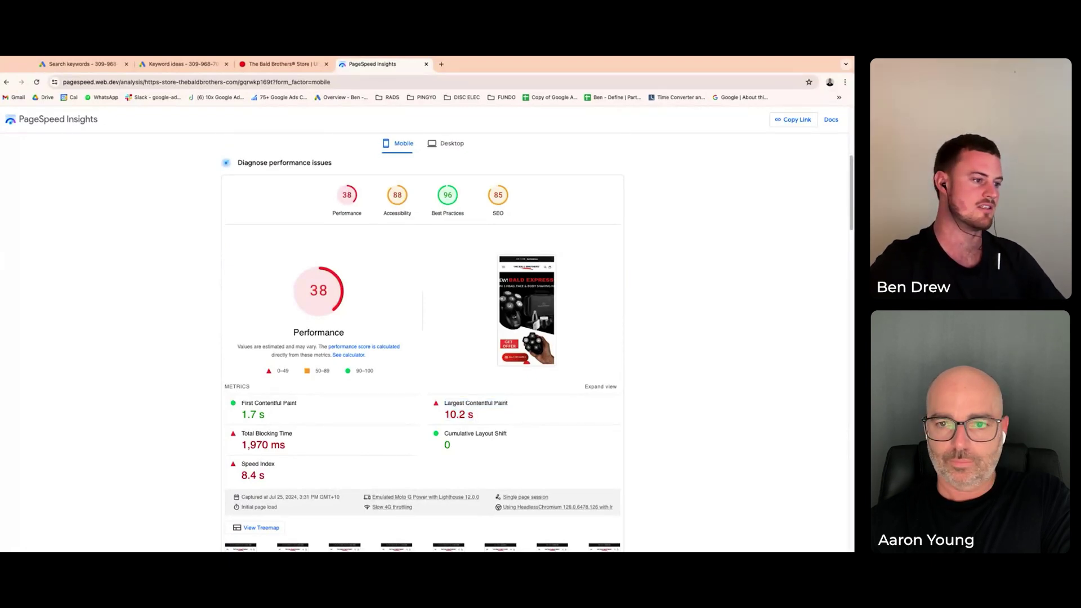
# Return from PageSpeed Insights to the Google Ads search keywords of the BALD EXPRESS_SEARCH_UK campaign
pyautogui.moveTo(370, 142); pyautogui.dragTo(467, 144)
pyautogui.click(367, 143)
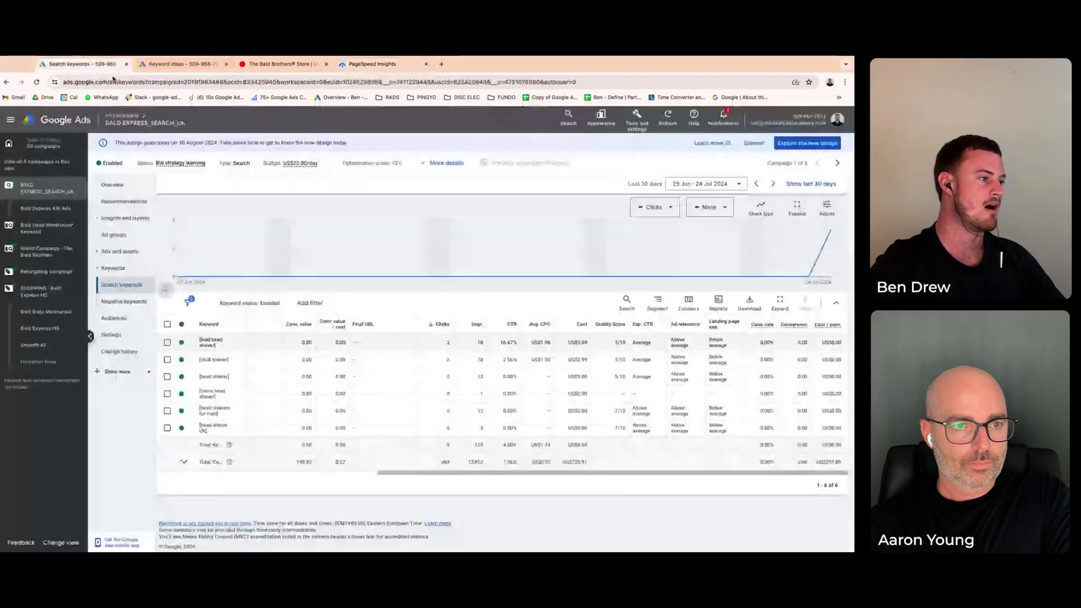
pyautogui.click(82, 63)
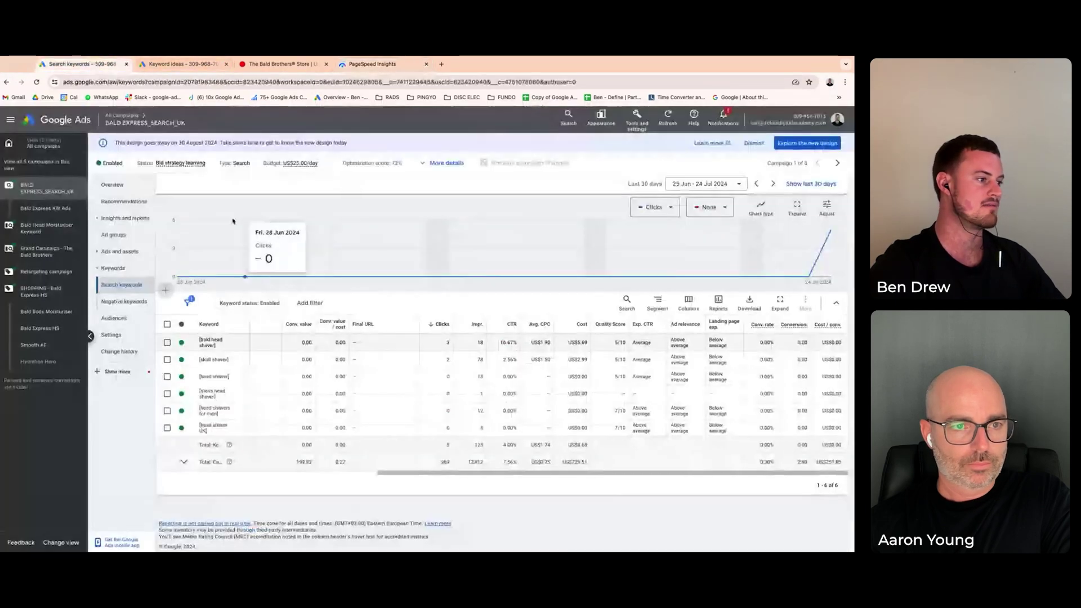
# Open the BALD EXPRESS_SEARCH_UK campaign overview and examine its ad performance across devices
pyautogui.click(130, 184)
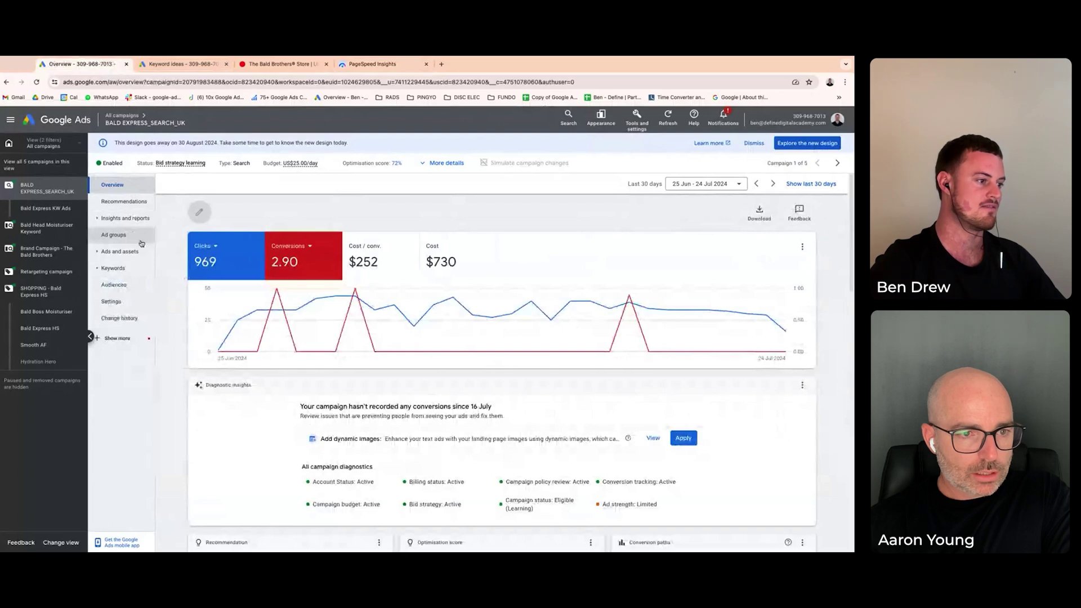
pyautogui.scroll(-10, 501, 371)
pyautogui.scroll(3, 501, 371)
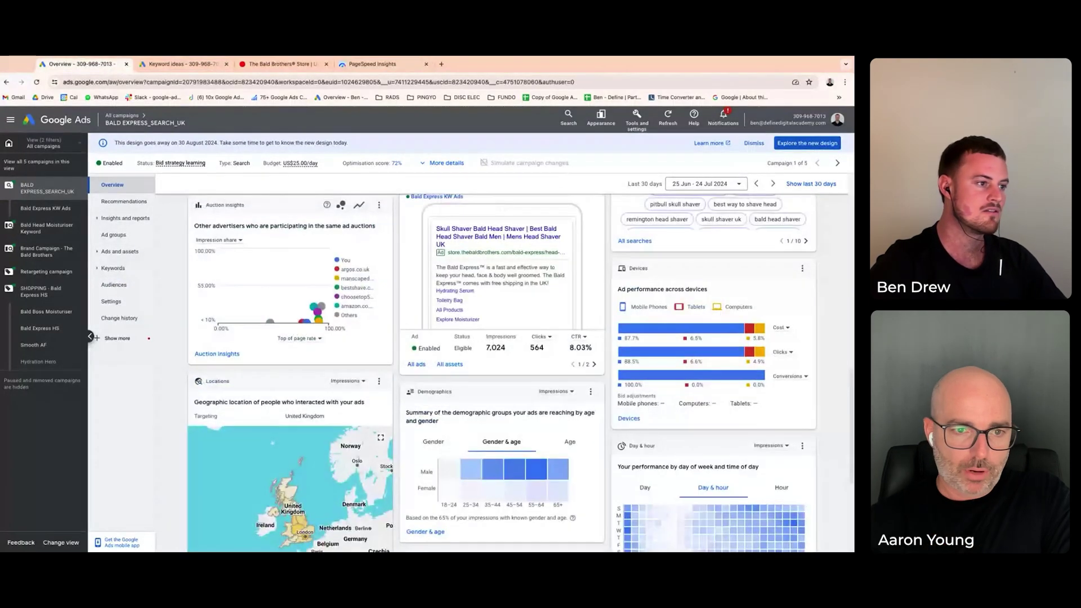
# Open the overview for all campaigns and examine the account-wide ad performance across devices
pyautogui.click(122, 115)
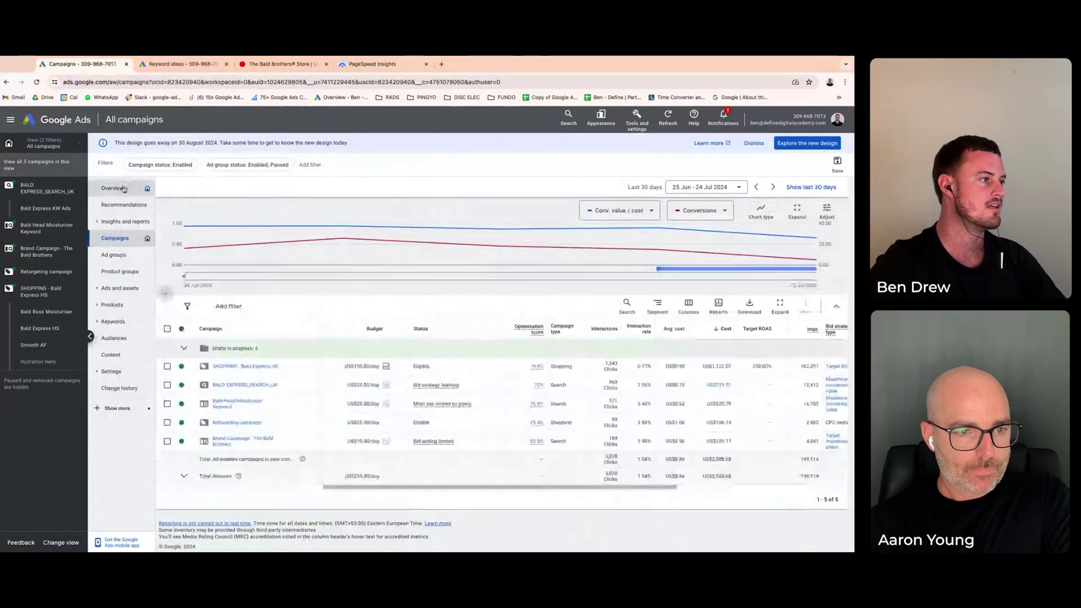
pyautogui.click(122, 188)
pyautogui.scroll(-5, 177, 242)
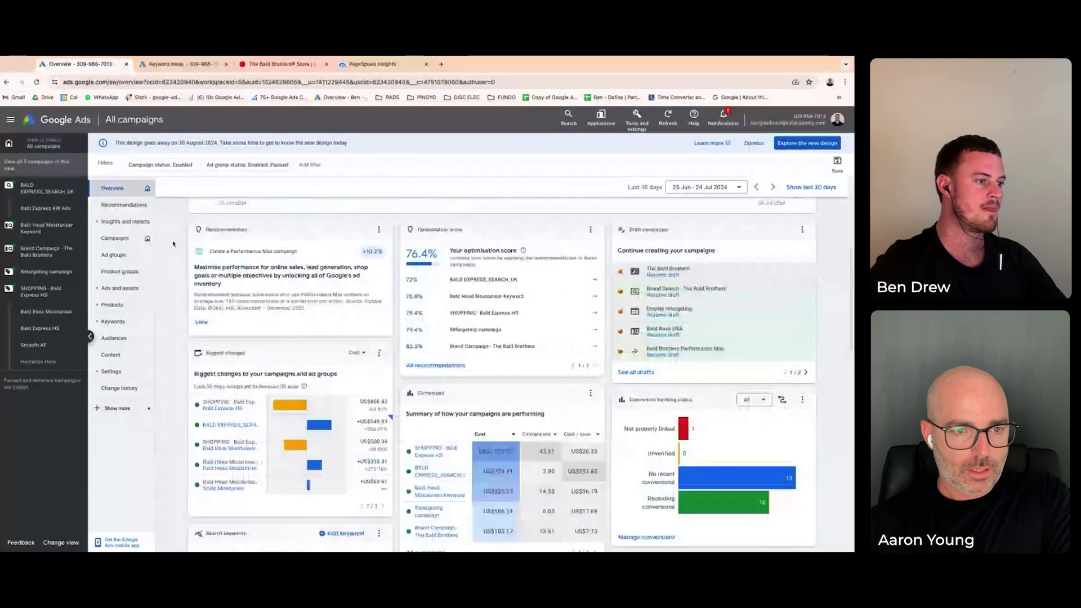
pyautogui.scroll(-10, 174, 243)
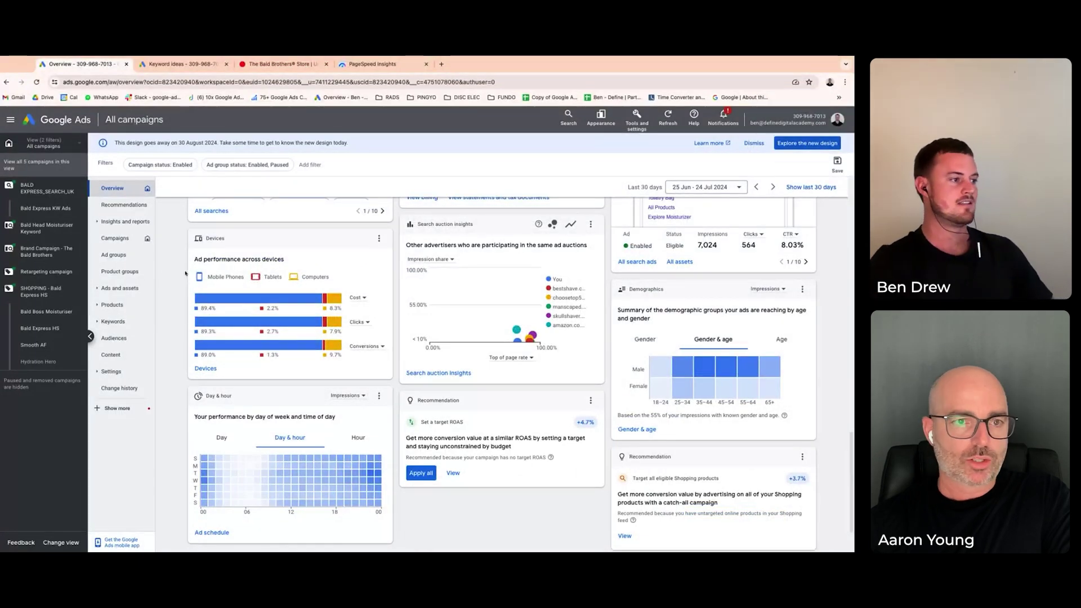
# Return to the BALD EXPRESS_SEARCH_UK campaign and open its keywords section
pyautogui.click(47, 188)
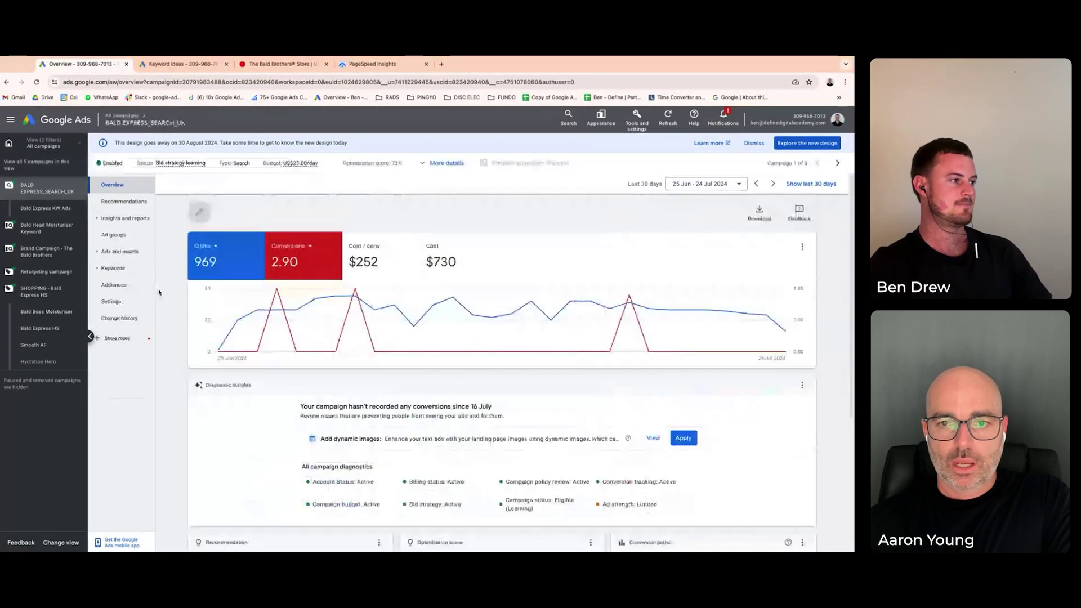
pyautogui.click(142, 269)
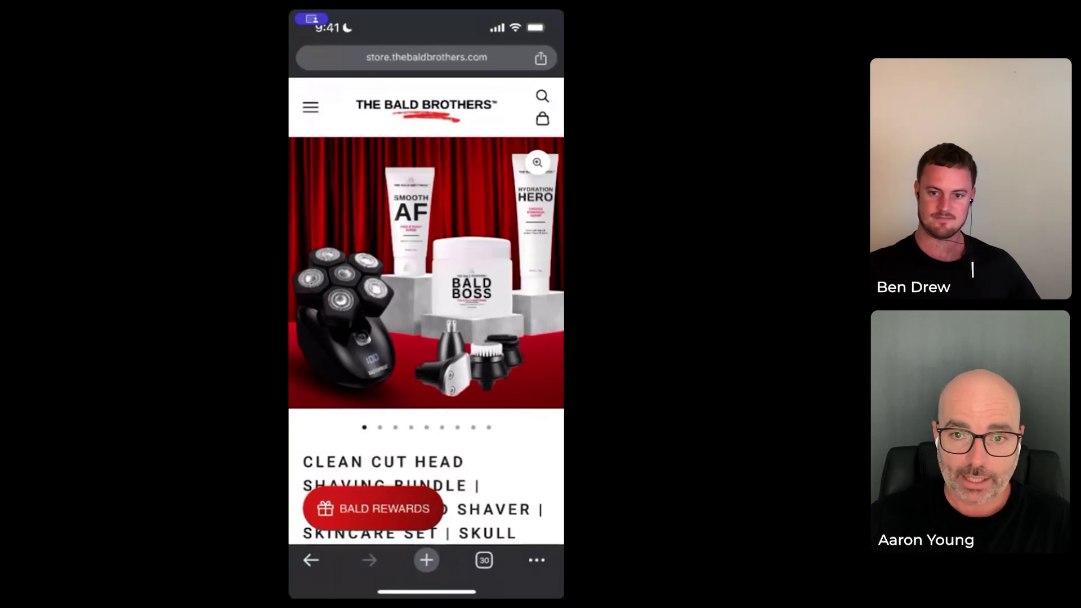
# Switch to the store's mobile Clean Cut Head Shaving Bundle page and examine its promotional banner, main image and product title
pyautogui.scroll(-1, 426, 338)
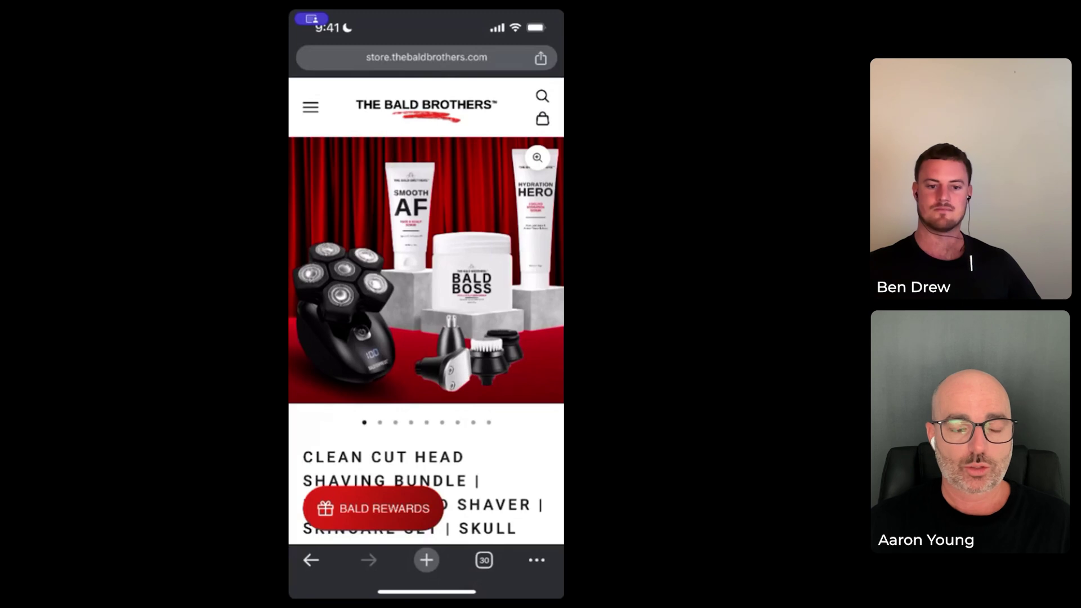
pyautogui.scroll(-1, 426, 338)
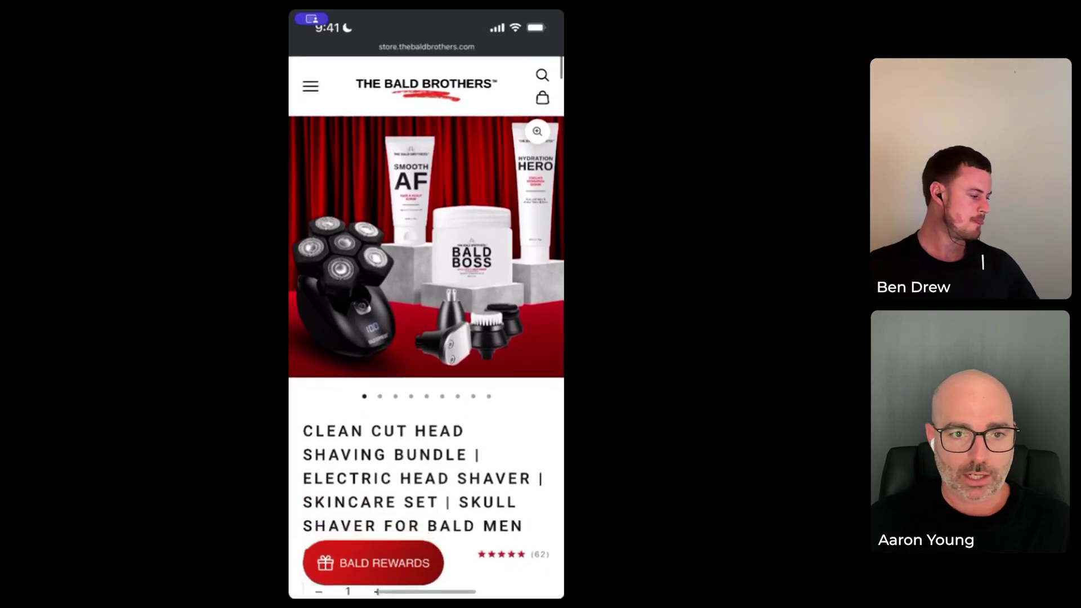
pyautogui.scroll(-5, 426, 337)
pyautogui.scroll(-2, 426, 338)
pyautogui.scroll(6, 427, 338)
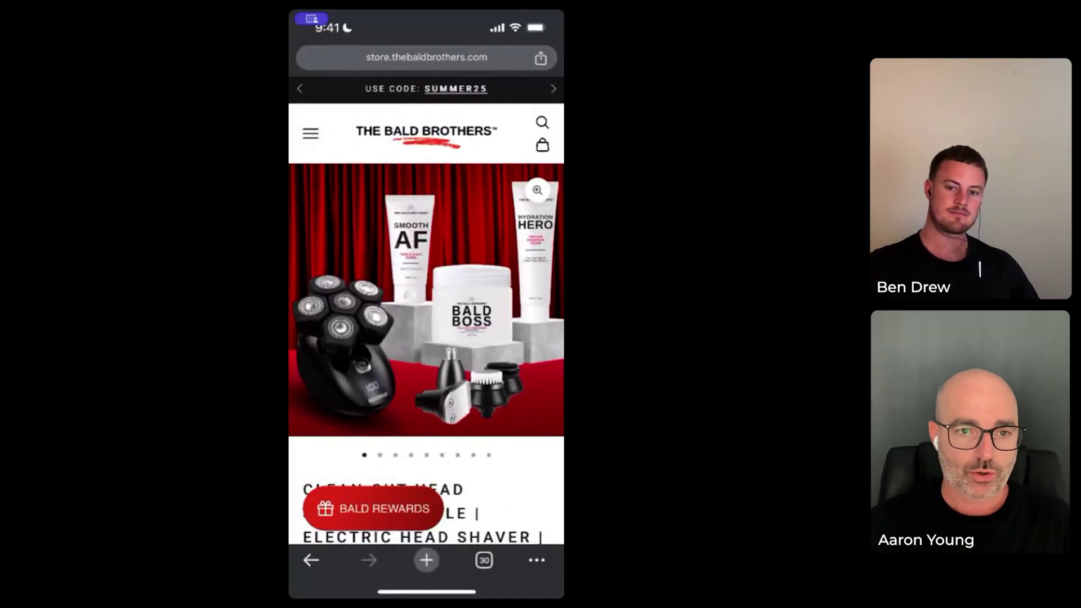
pyautogui.scroll(-1, 426, 304)
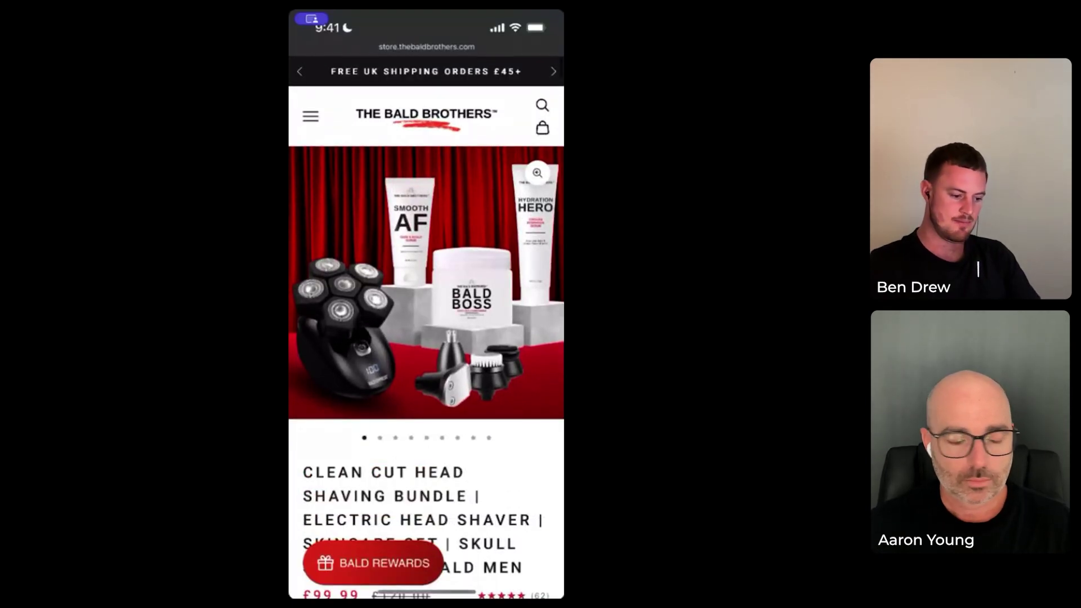
pyautogui.scroll(-1, 427, 327)
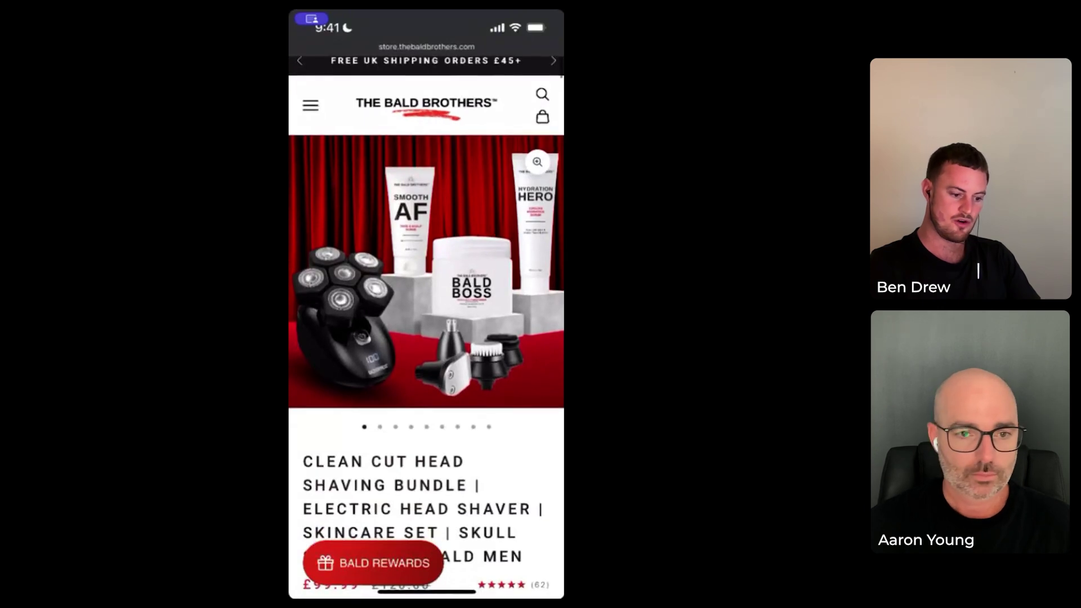
pyautogui.scroll(-2, 426, 326)
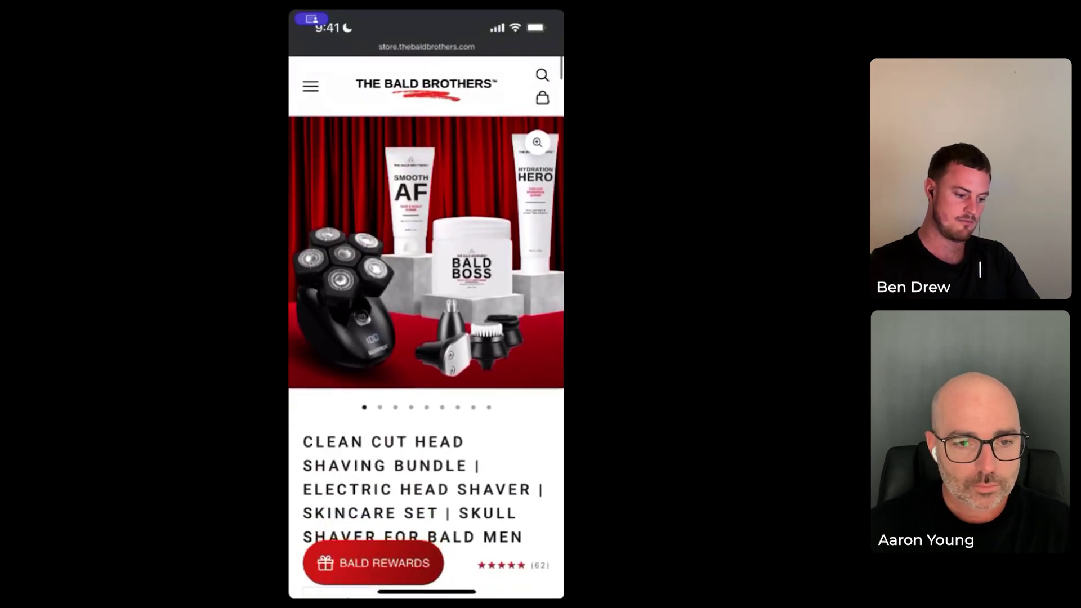
pyautogui.scroll(2, 427, 326)
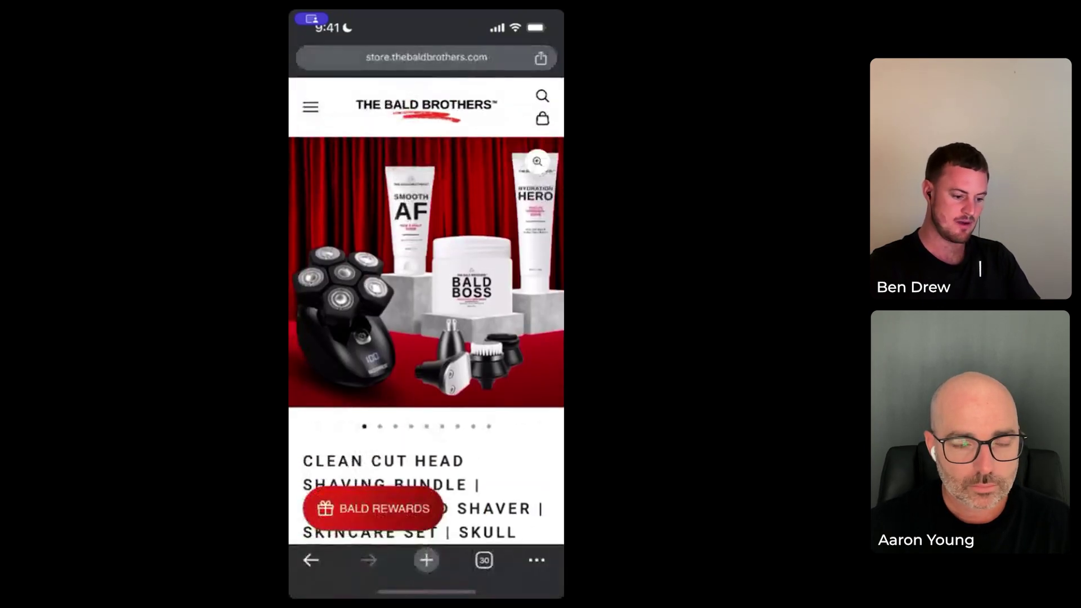
# Examine the bundle's title, price, star rating and purchase options on the mobile product page
pyautogui.scroll(-3, 426, 326)
pyautogui.scroll(-1, 426, 326)
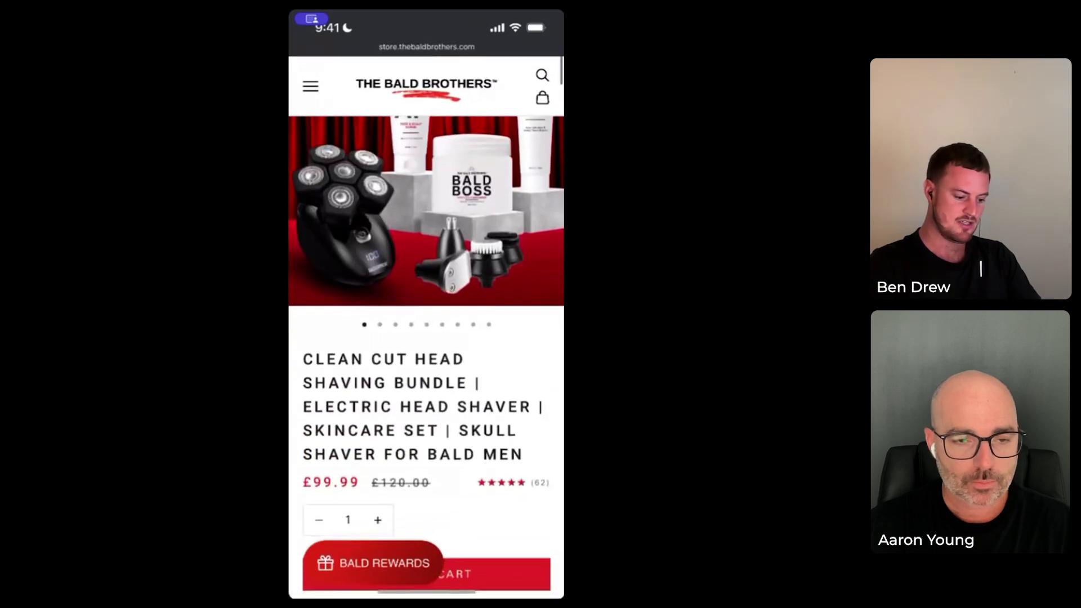
pyautogui.scroll(1, 426, 326)
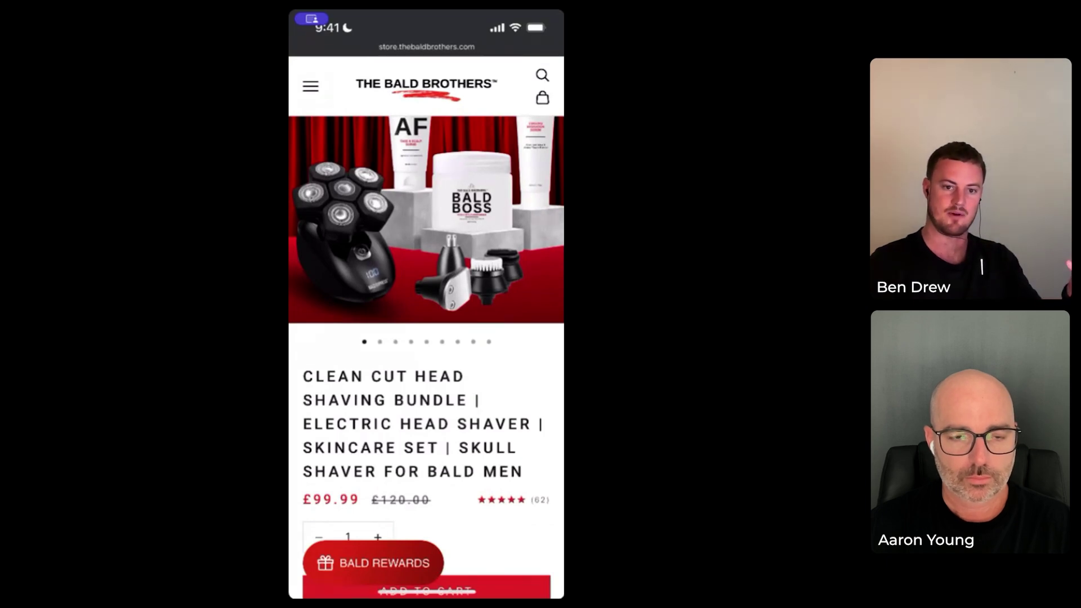
pyautogui.scroll(-3, 426, 355)
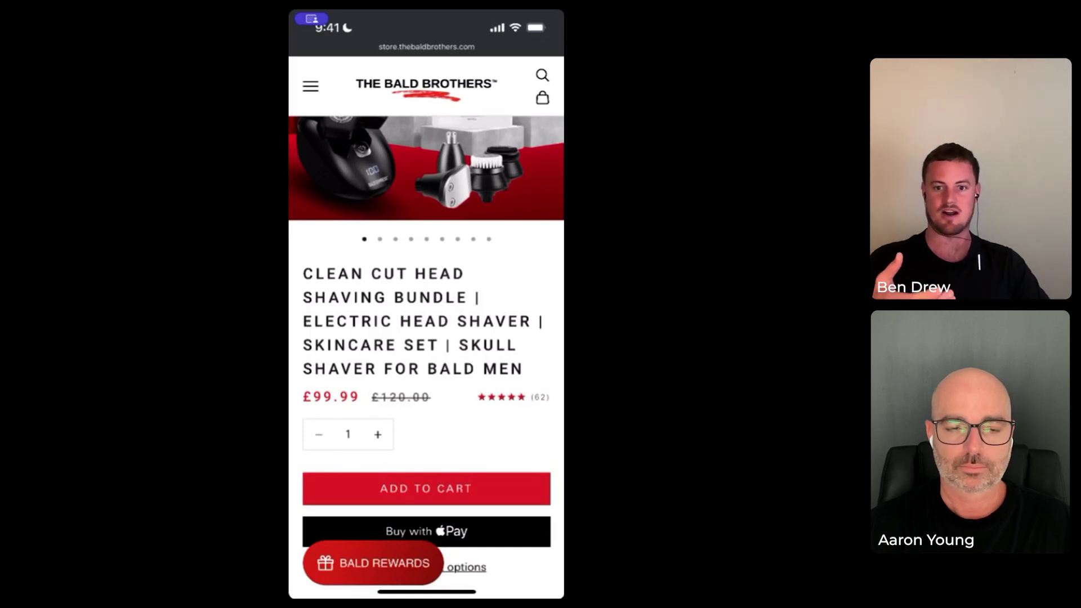
pyautogui.scroll(1, 426, 338)
pyautogui.scroll(-1, 426, 337)
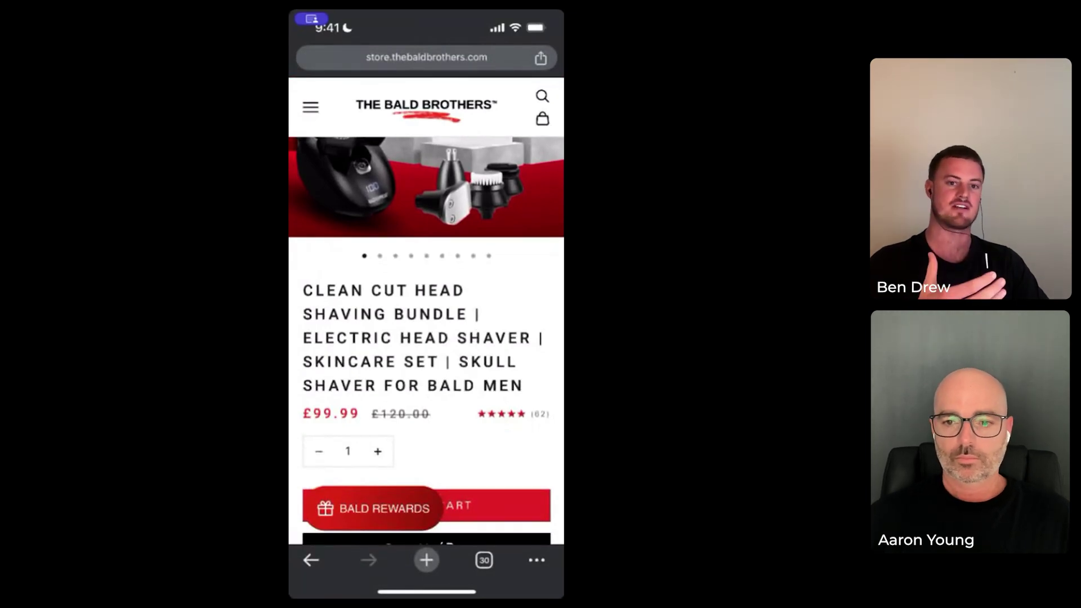
# Review the bundle's description, included items, Features & Benefits list and Easy Cleaning pictures on the mobile page
pyautogui.scroll(-6, 426, 338)
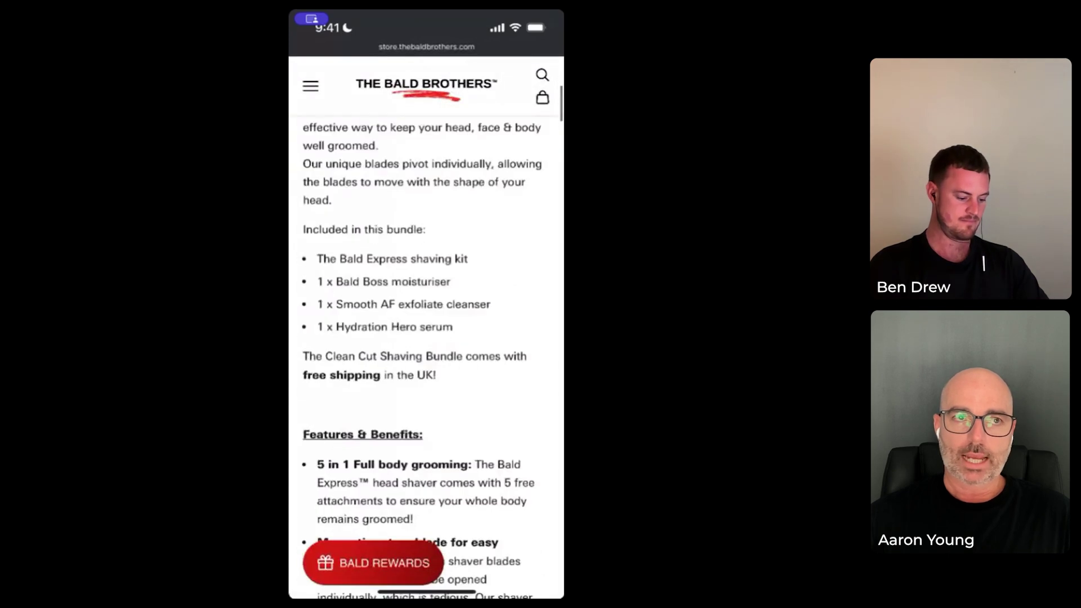
pyautogui.scroll(-2, 426, 338)
pyautogui.scroll(1, 427, 337)
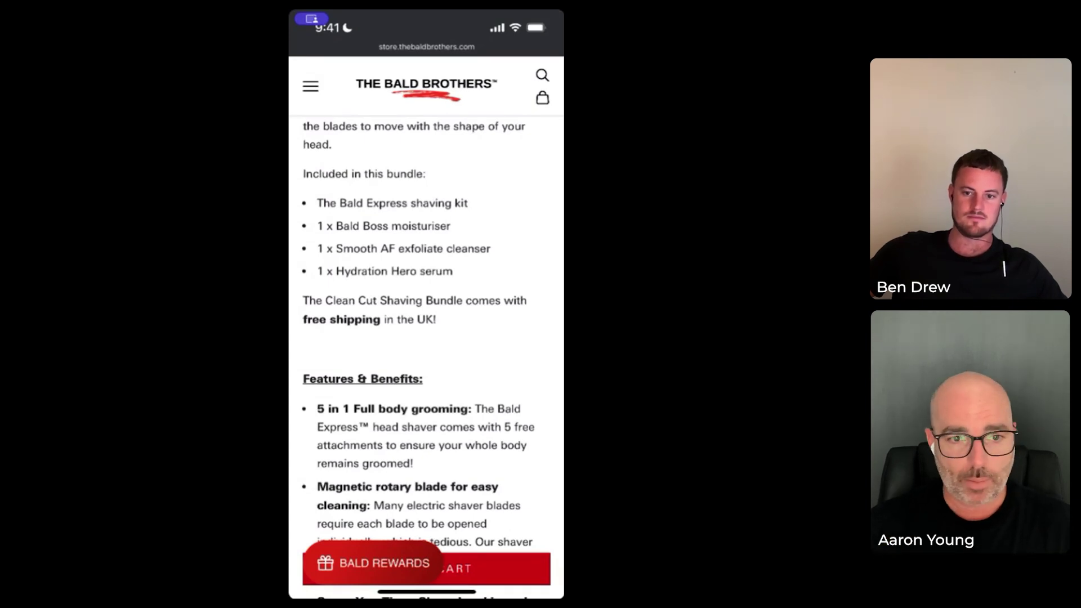
pyautogui.scroll(2, 426, 337)
pyautogui.scroll(-12, 426, 337)
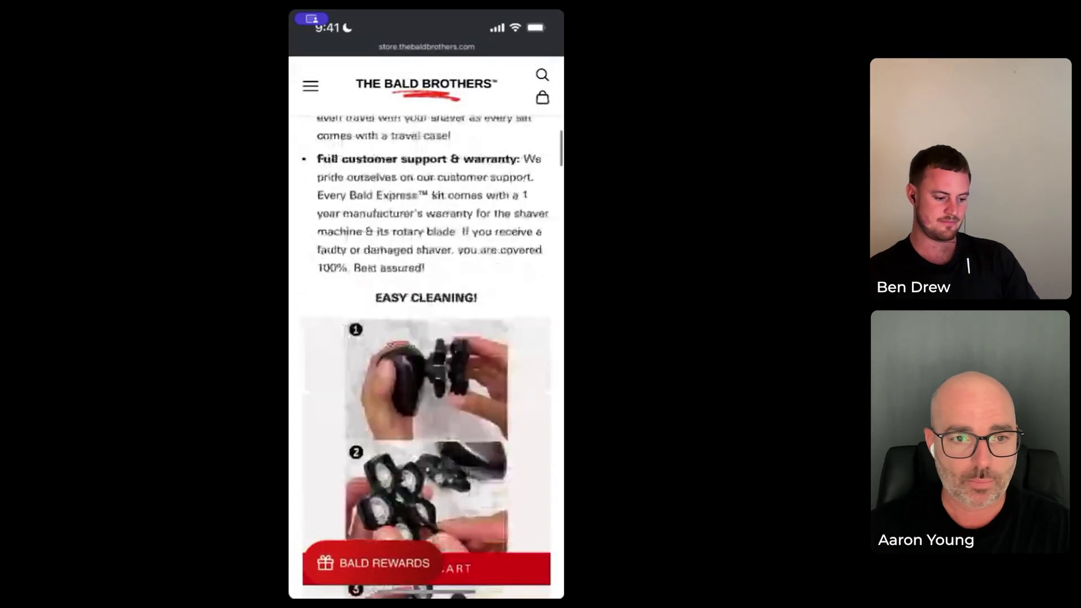
pyautogui.scroll(6, 426, 337)
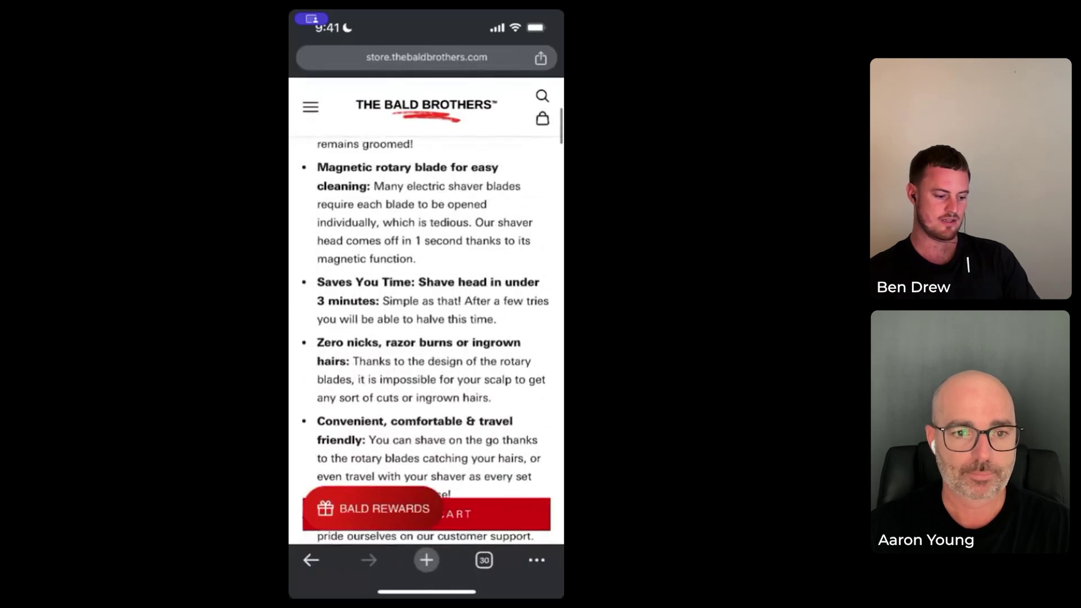
pyautogui.scroll(3, 427, 337)
pyautogui.scroll(-2, 427, 338)
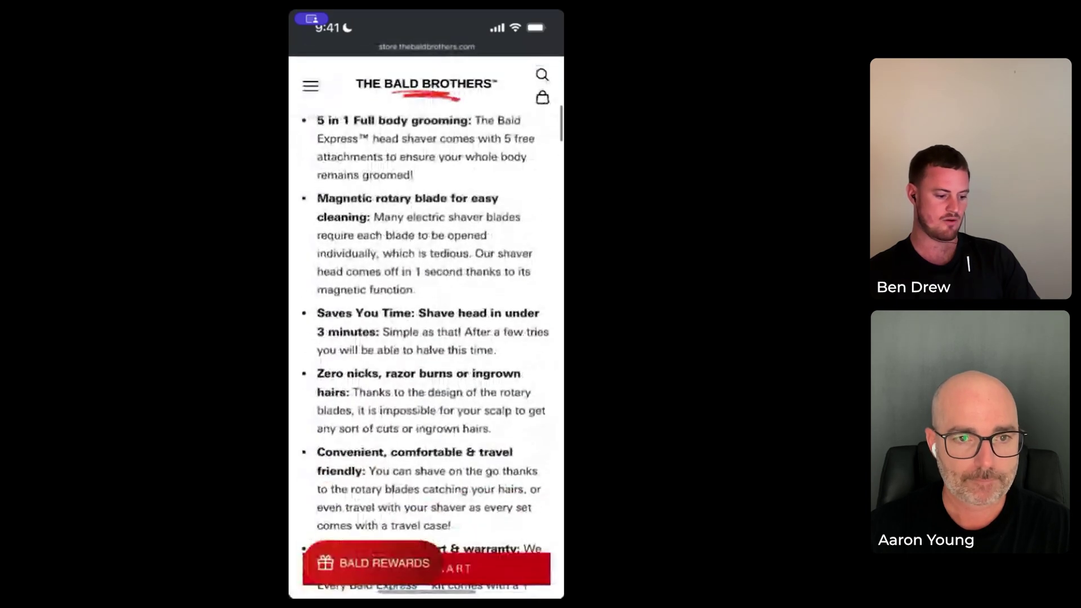
pyautogui.scroll(-3, 426, 338)
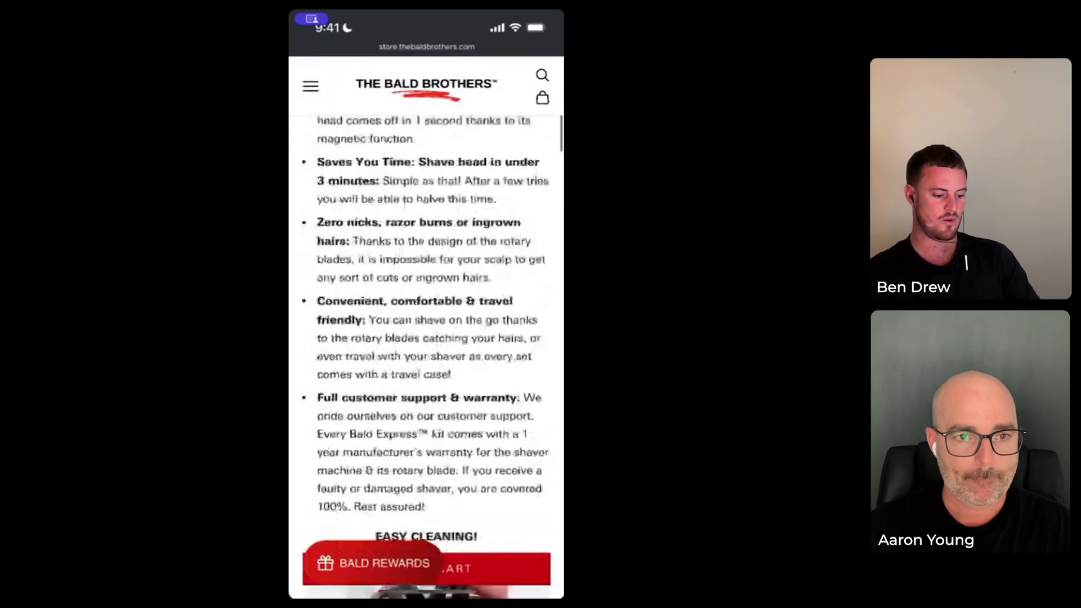
pyautogui.scroll(-5, 427, 338)
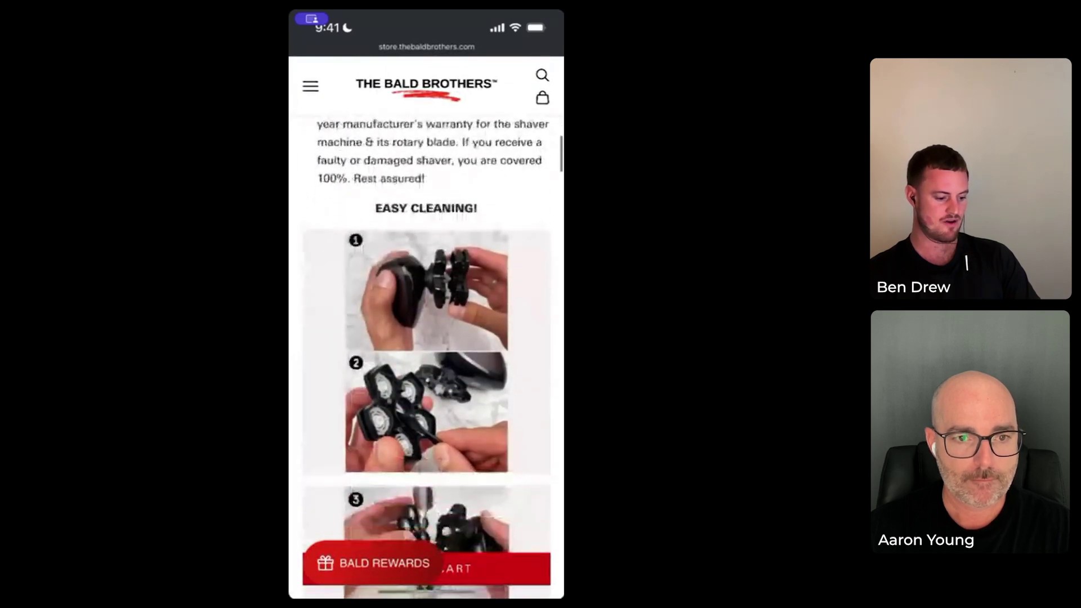
pyautogui.scroll(-3, 427, 338)
# Review the head shaving issues and electric shaver sections, and compare the before and after images with the slider
pyautogui.scroll(-5, 426, 338)
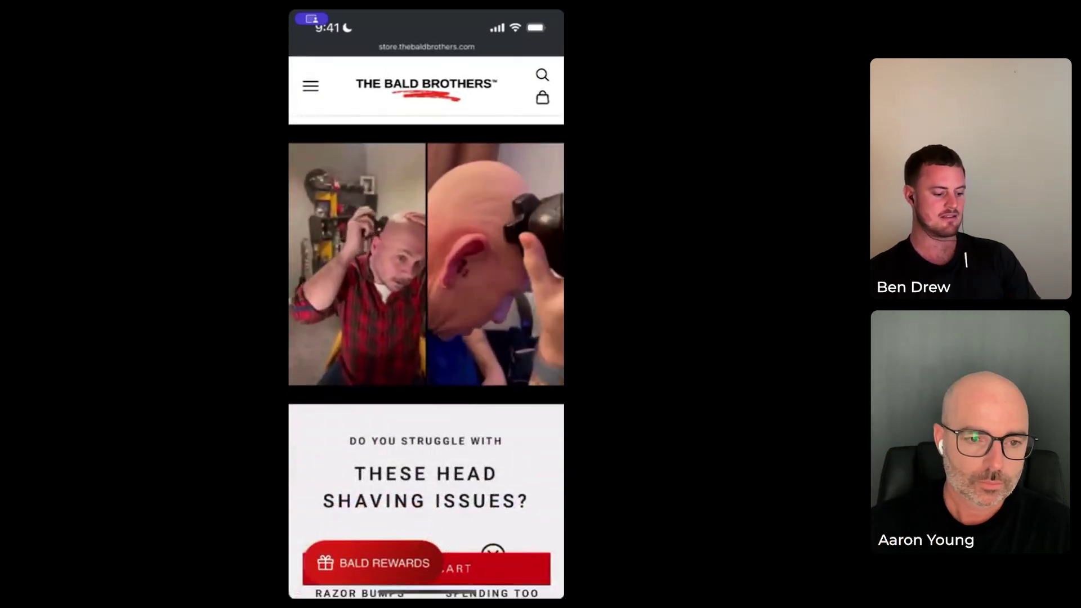
pyautogui.scroll(-5, 426, 337)
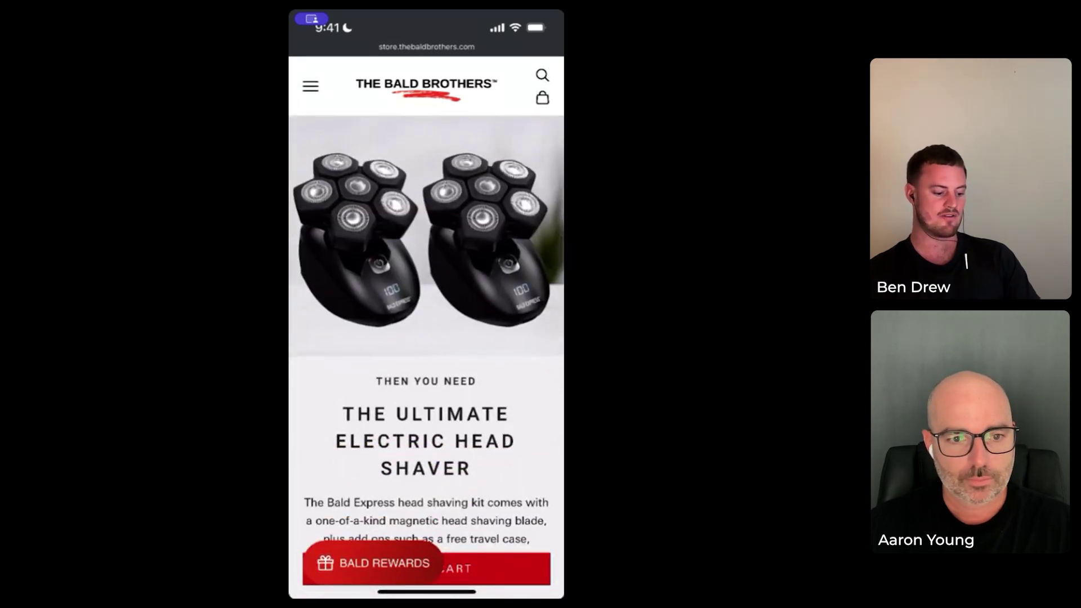
pyautogui.scroll(-8, 427, 337)
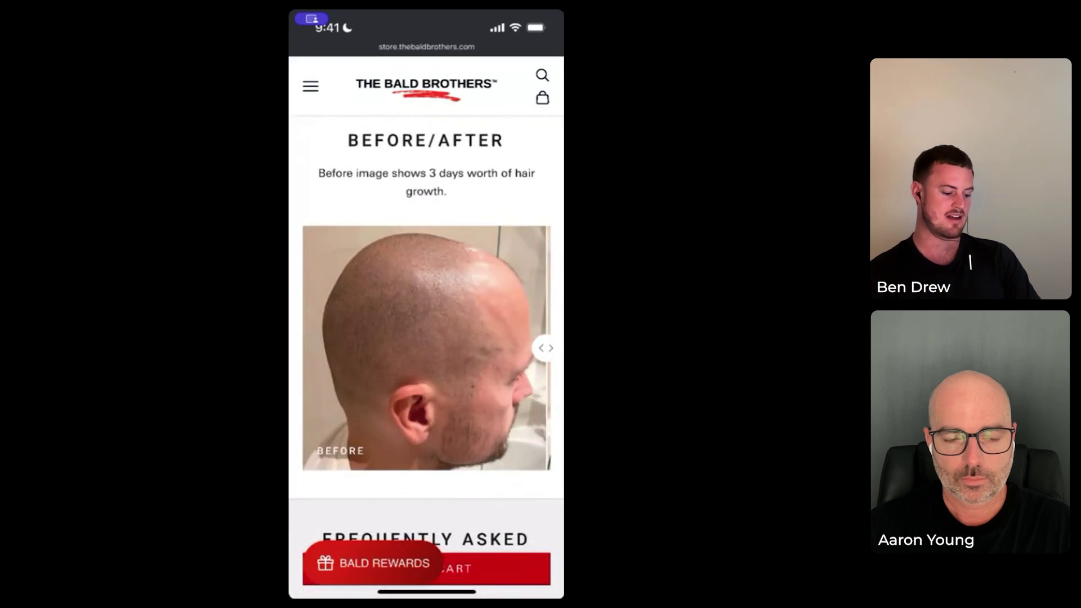
pyautogui.moveTo(546, 348); pyautogui.dragTo(524, 348)
pyautogui.scroll(-3, 426, 338)
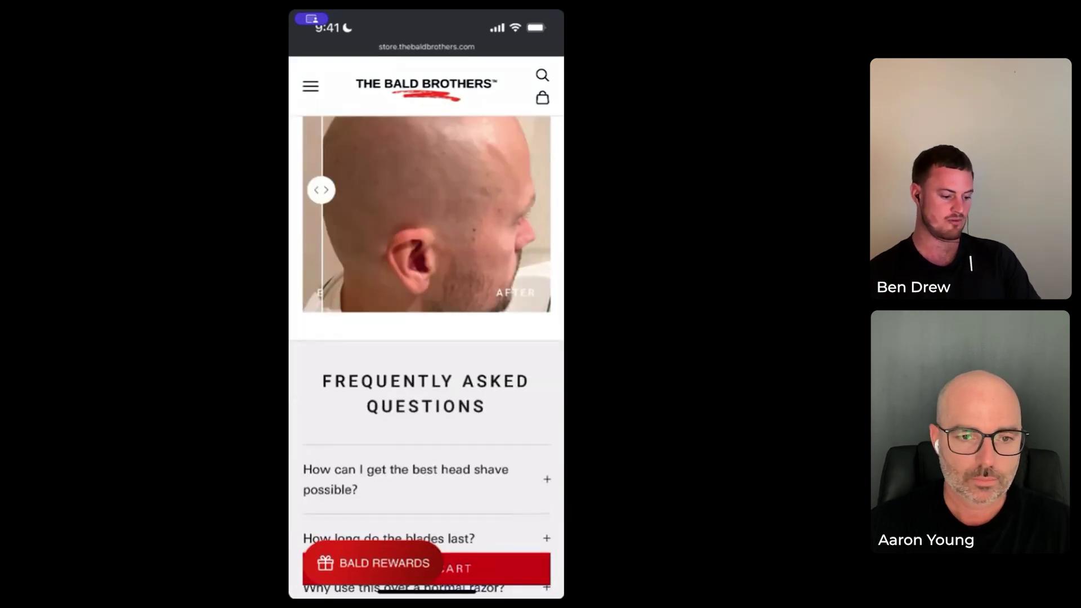
# Review the frequently asked questions, the shaver's feature diagram and the Customer Reviews section
pyautogui.scroll(-10, 426, 337)
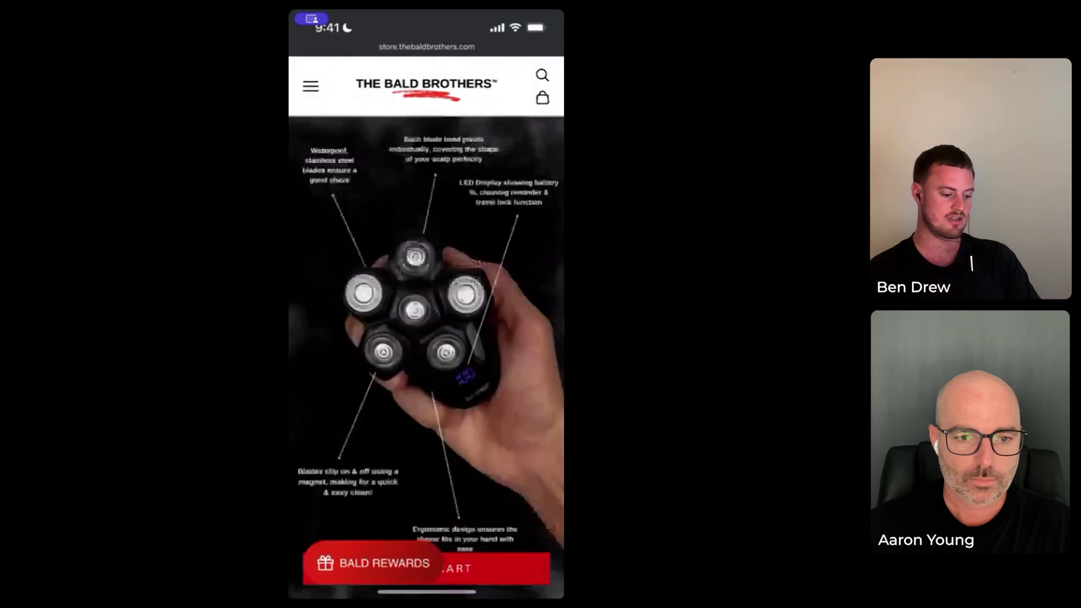
pyautogui.scroll(-15, 426, 338)
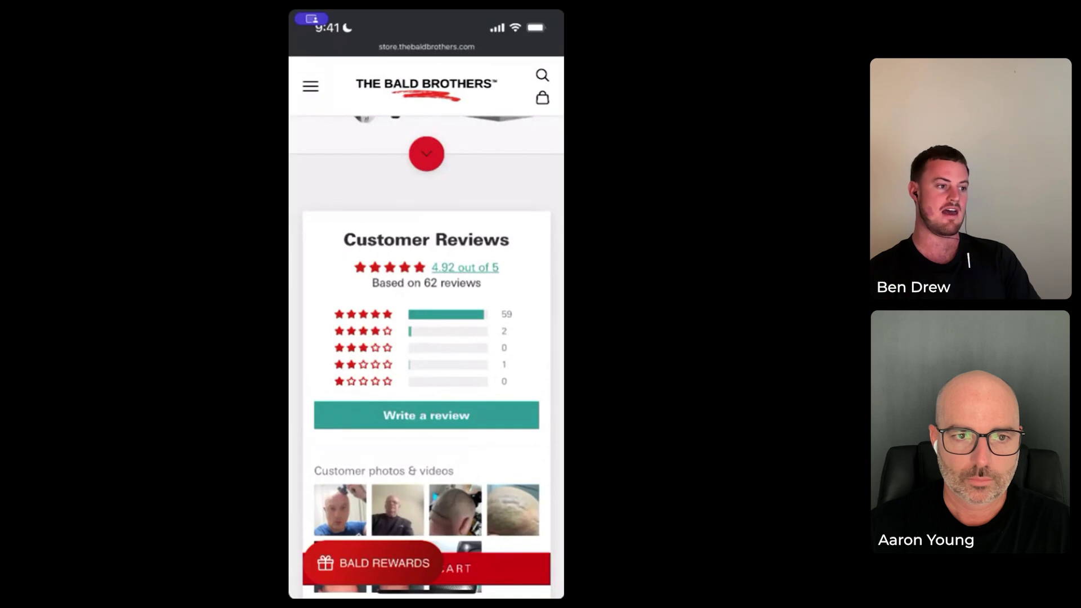
pyautogui.scroll(-10, 426, 338)
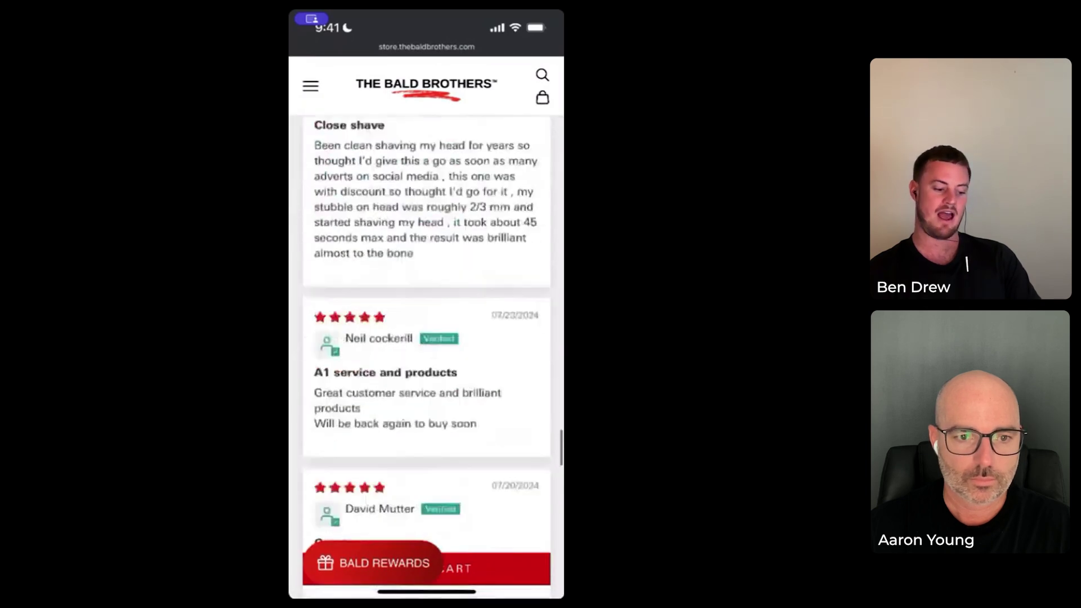
pyautogui.scroll(10, 426, 338)
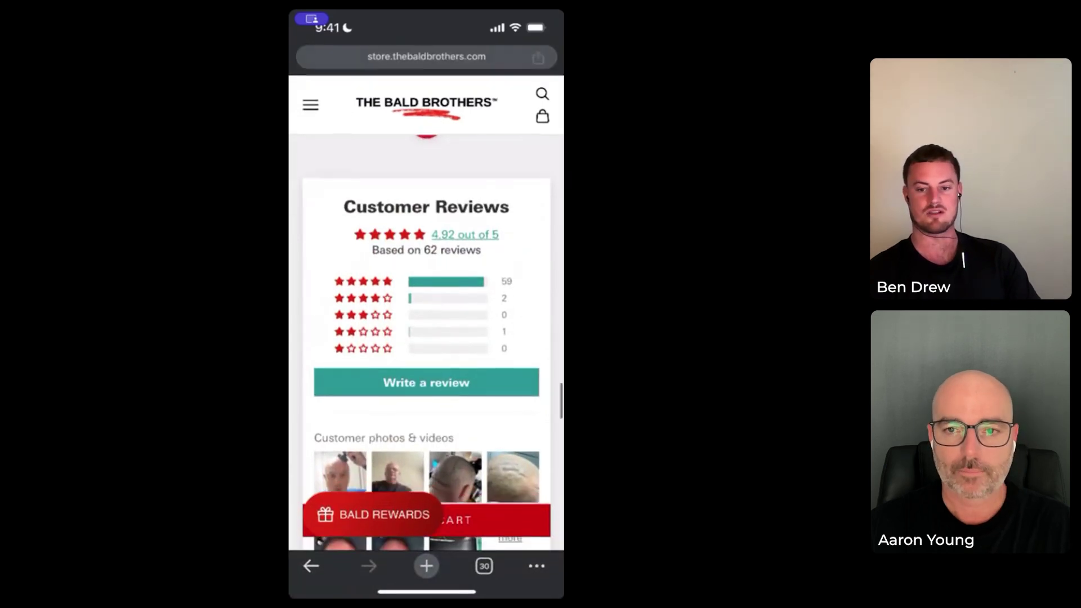
# Go back up the product page to the Before/After comparison image
pyautogui.scroll(10, 426, 337)
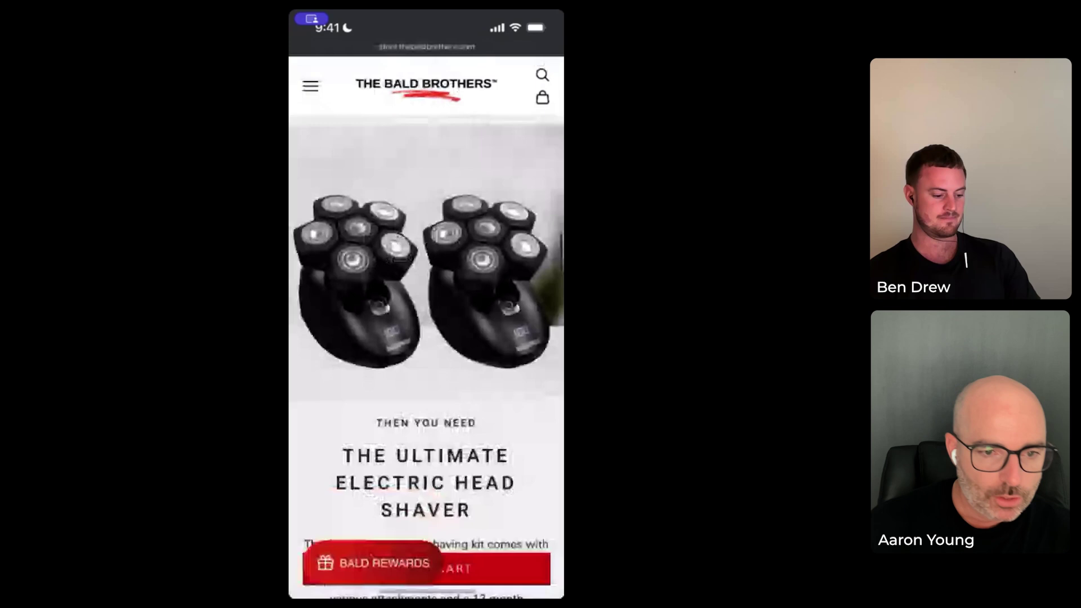
pyautogui.scroll(-10, 426, 338)
pyautogui.scroll(2, 426, 337)
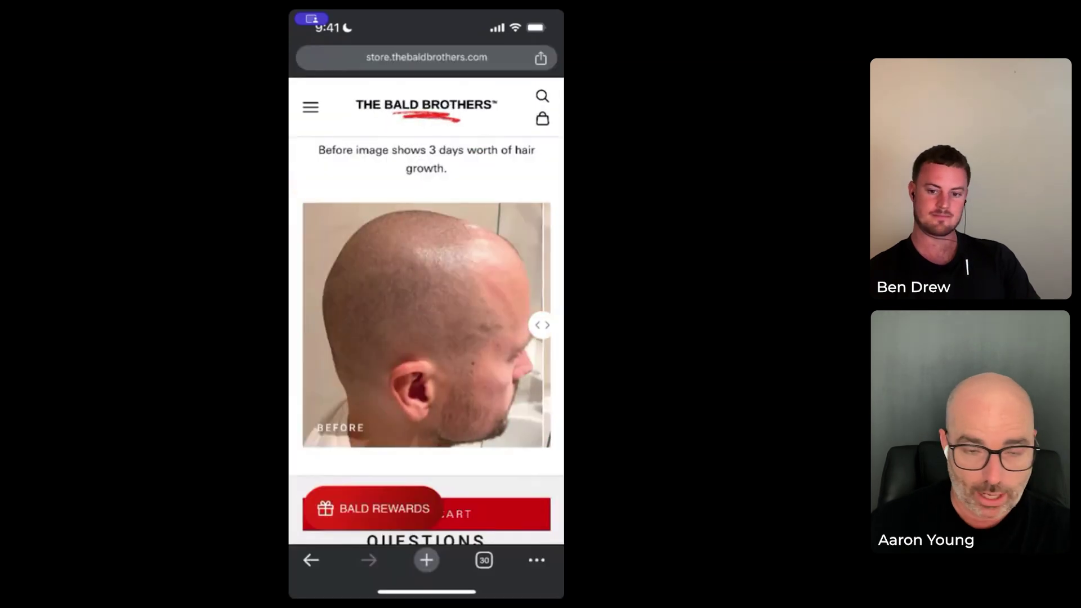
# Go back through the mobile page's shaving issues, Easy Cleaning and Features & Benefits sections to the main bundle image
pyautogui.scroll(4, 427, 338)
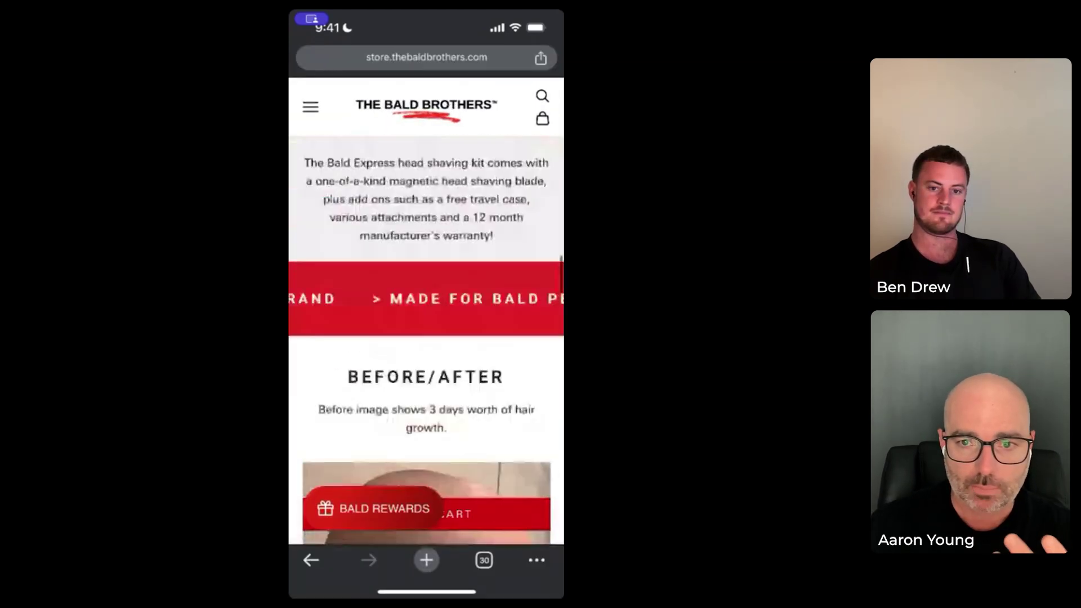
pyautogui.scroll(6, 426, 338)
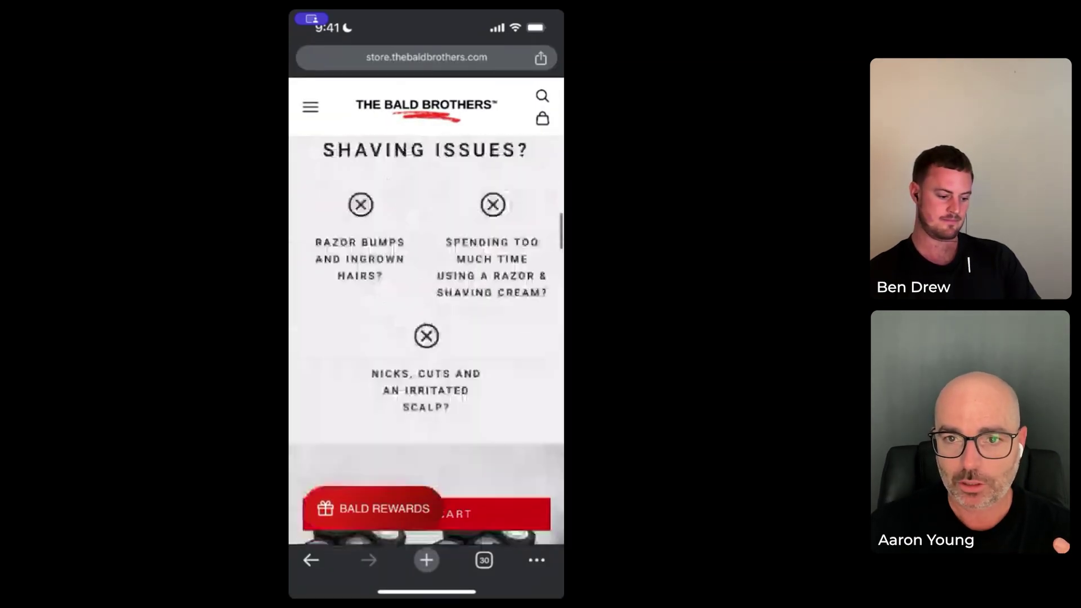
pyautogui.scroll(4, 426, 337)
pyautogui.scroll(10, 426, 337)
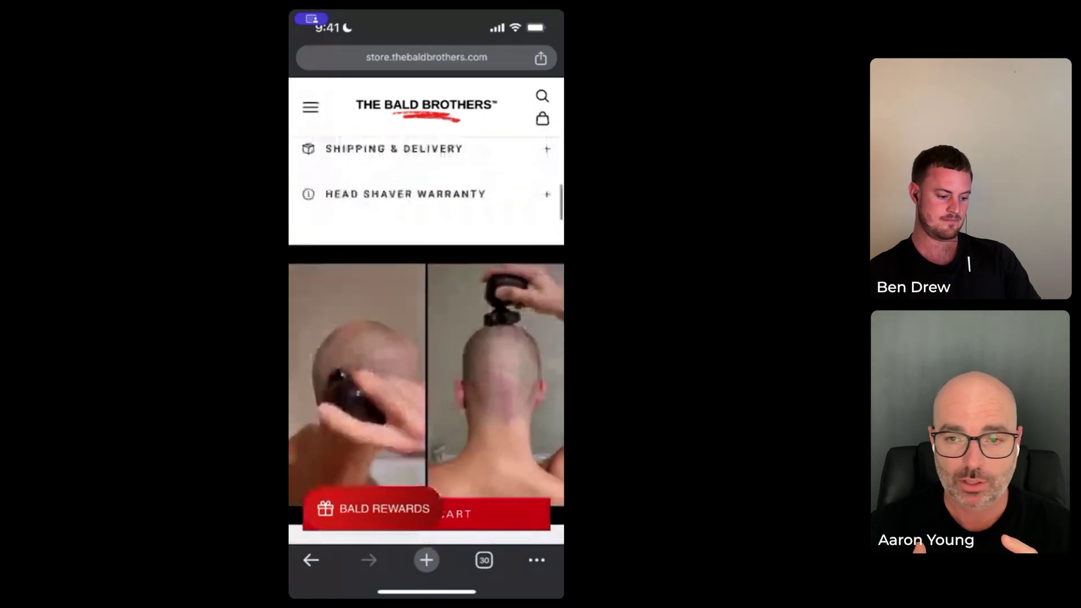
pyautogui.scroll(10, 426, 337)
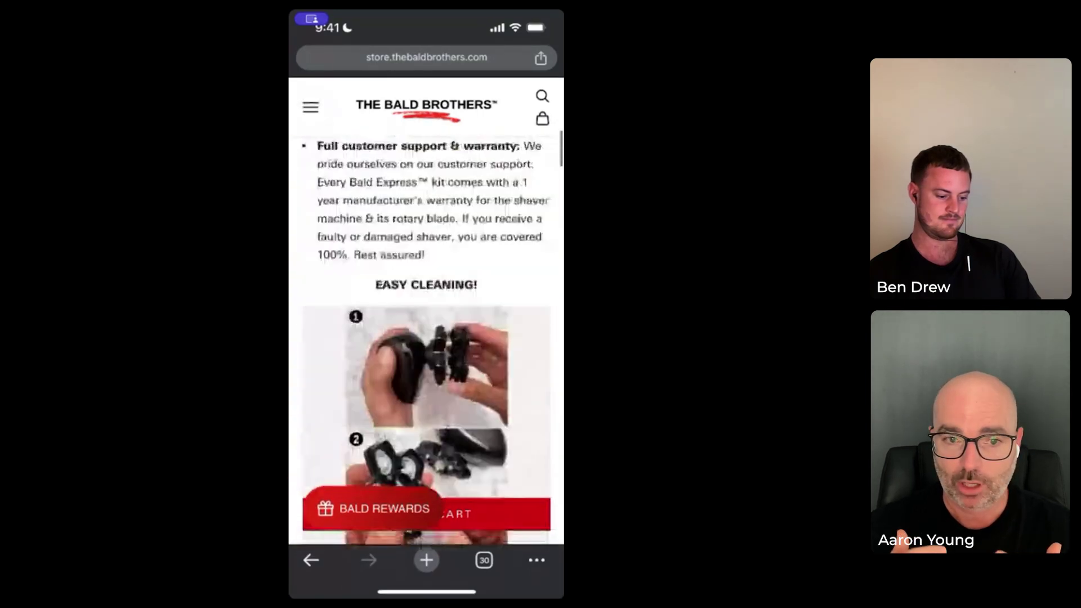
pyautogui.scroll(10, 426, 338)
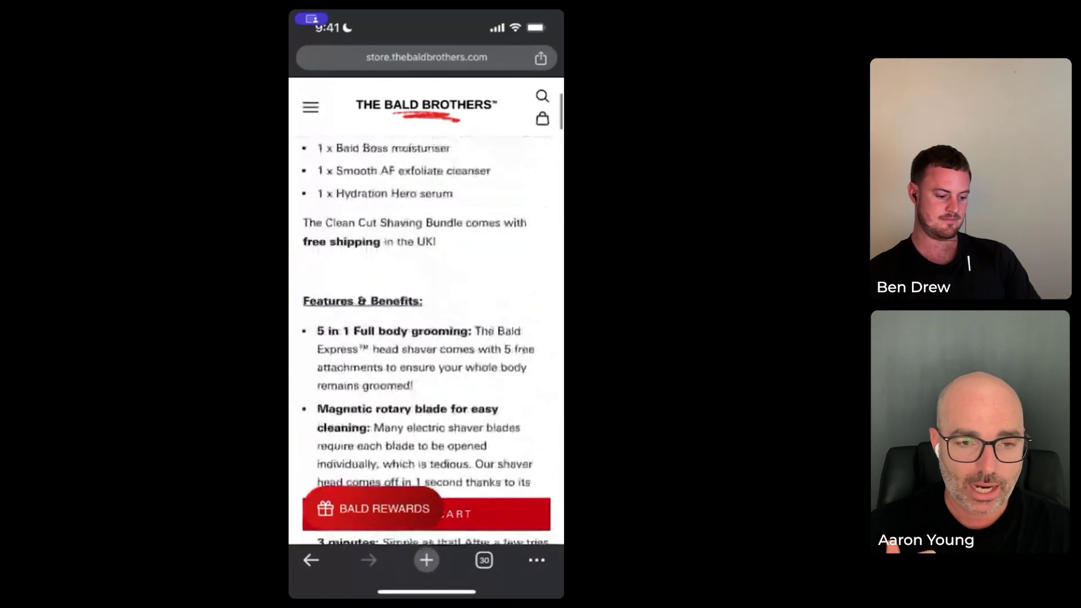
pyautogui.scroll(10, 426, 337)
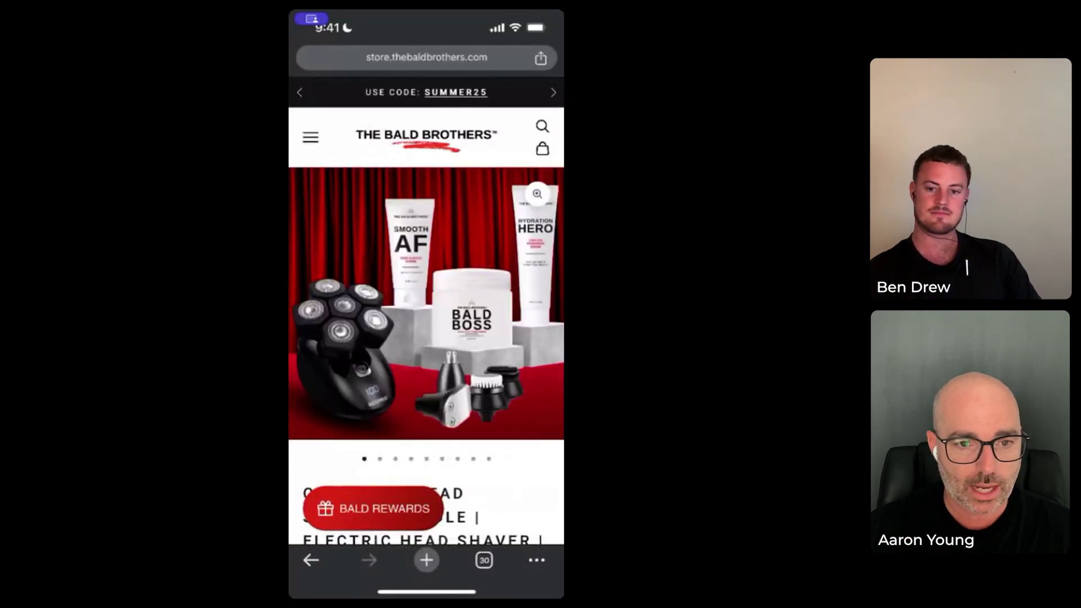
# Review the bundle's title, price and purchase options, and reveal the full before image with the Before/After comparison slider
pyautogui.scroll(-6, 426, 337)
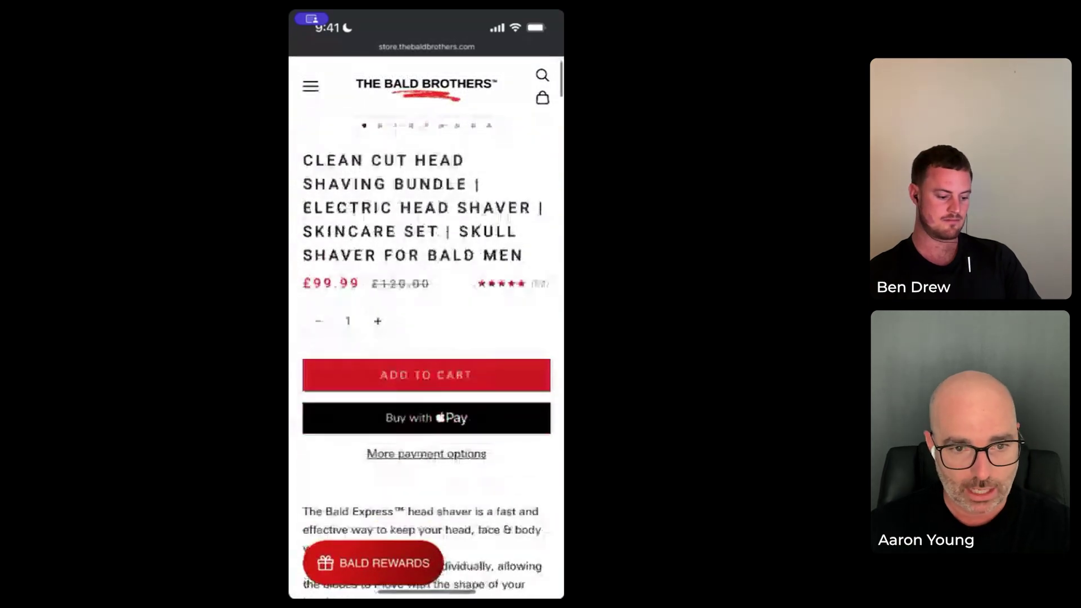
pyautogui.scroll(-3, 426, 338)
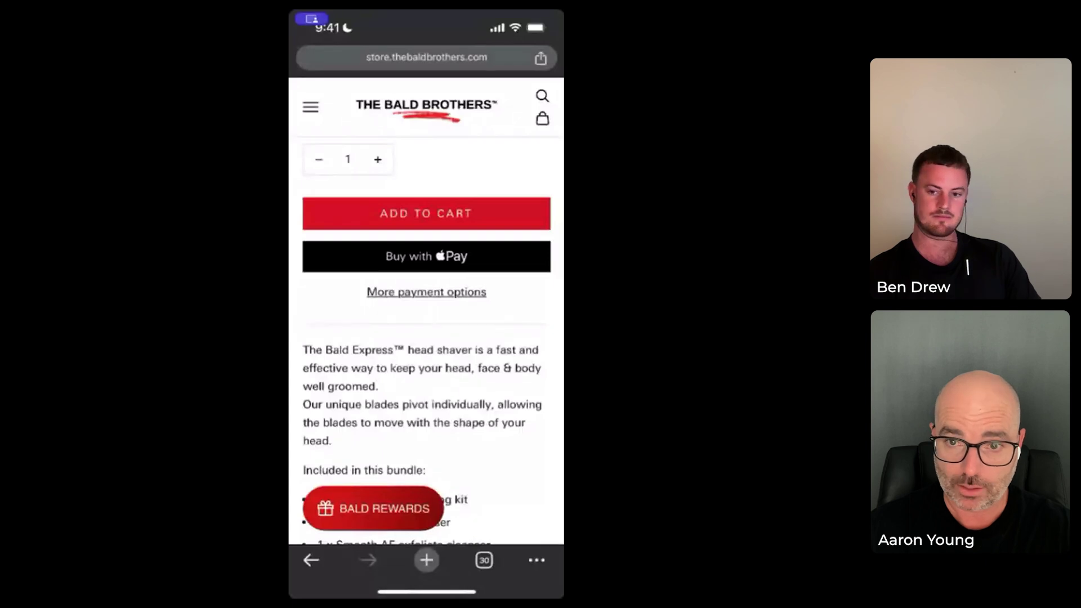
pyautogui.scroll(-15, 426, 338)
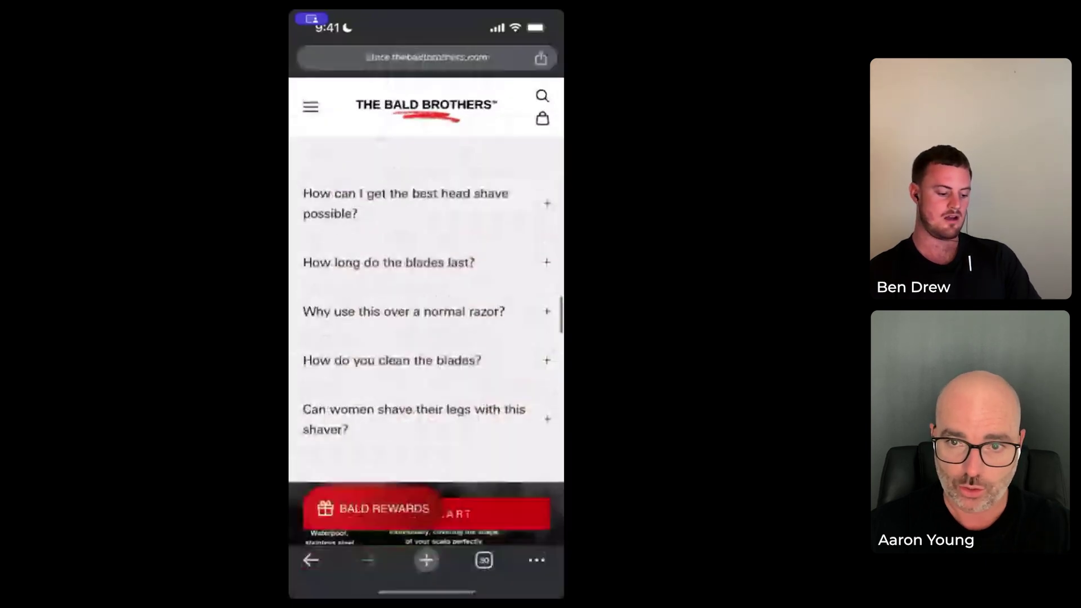
pyautogui.scroll(5, 426, 338)
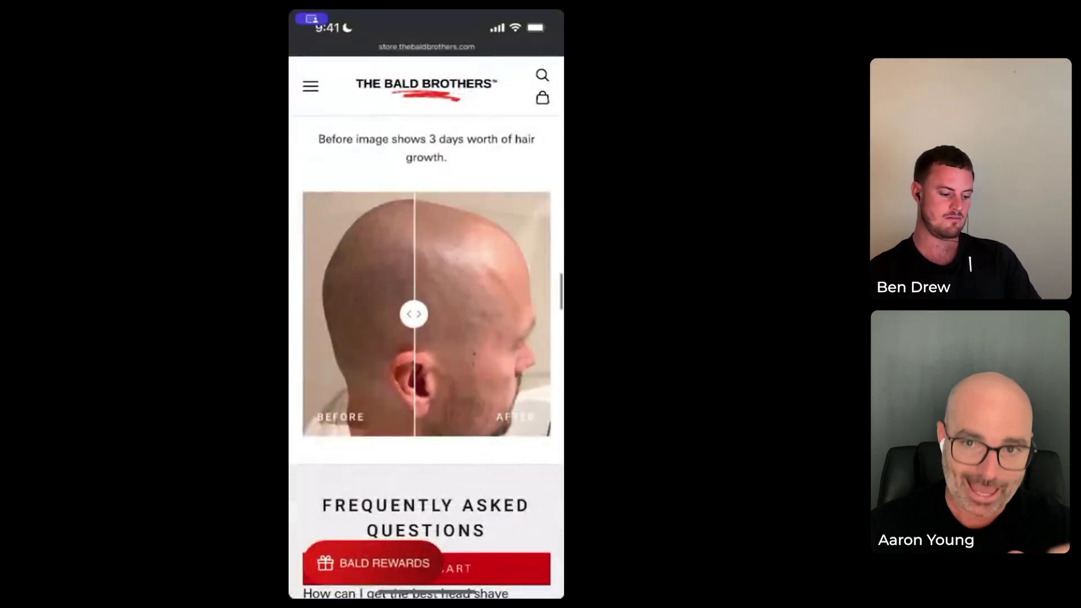
pyautogui.moveTo(414, 314); pyautogui.dragTo(538, 314)
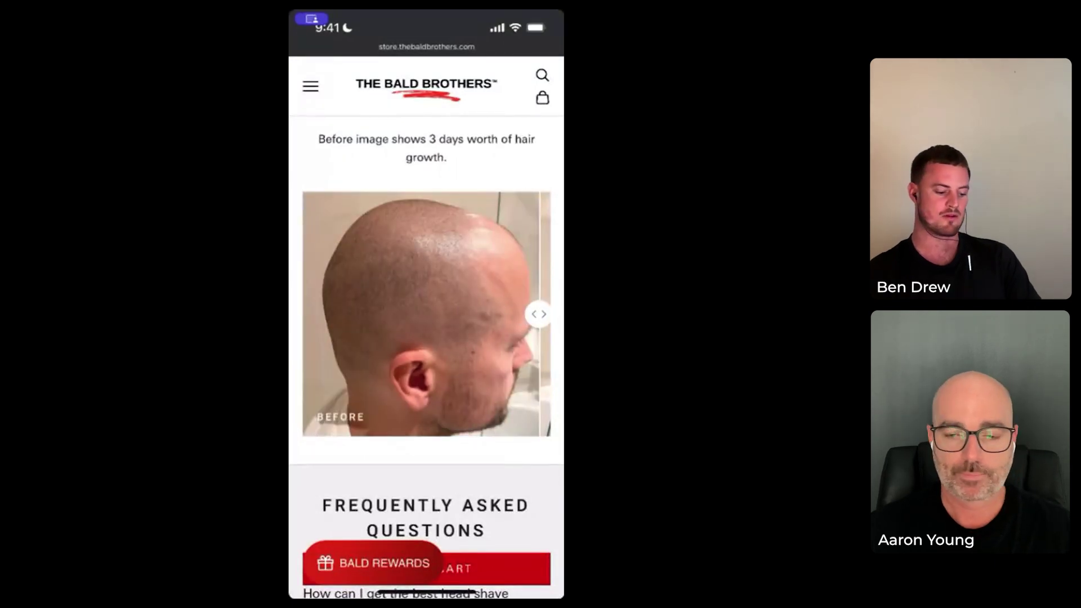
# Check the Customer Reviews and the brand banner, and examine the callouts on the shaver's feature diagram
pyautogui.scroll(-15, 426, 338)
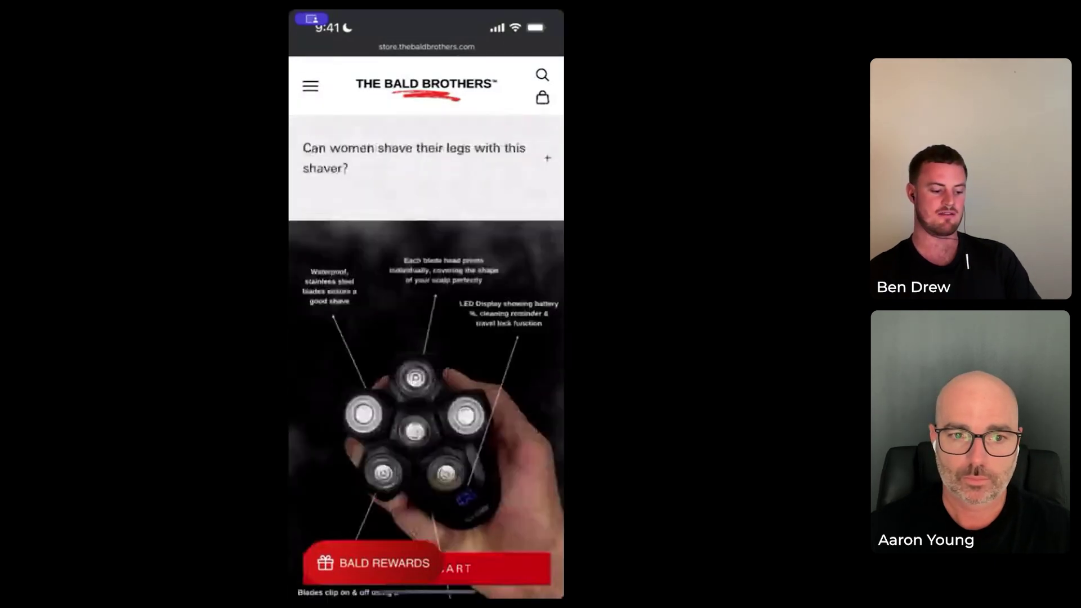
pyautogui.scroll(-5, 426, 338)
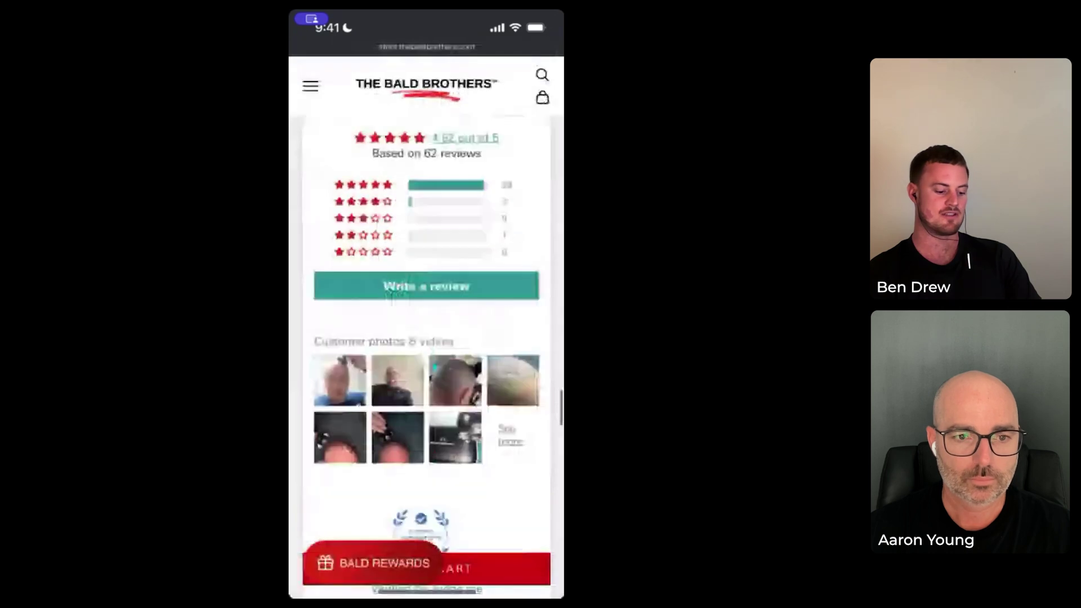
pyautogui.scroll(10, 426, 338)
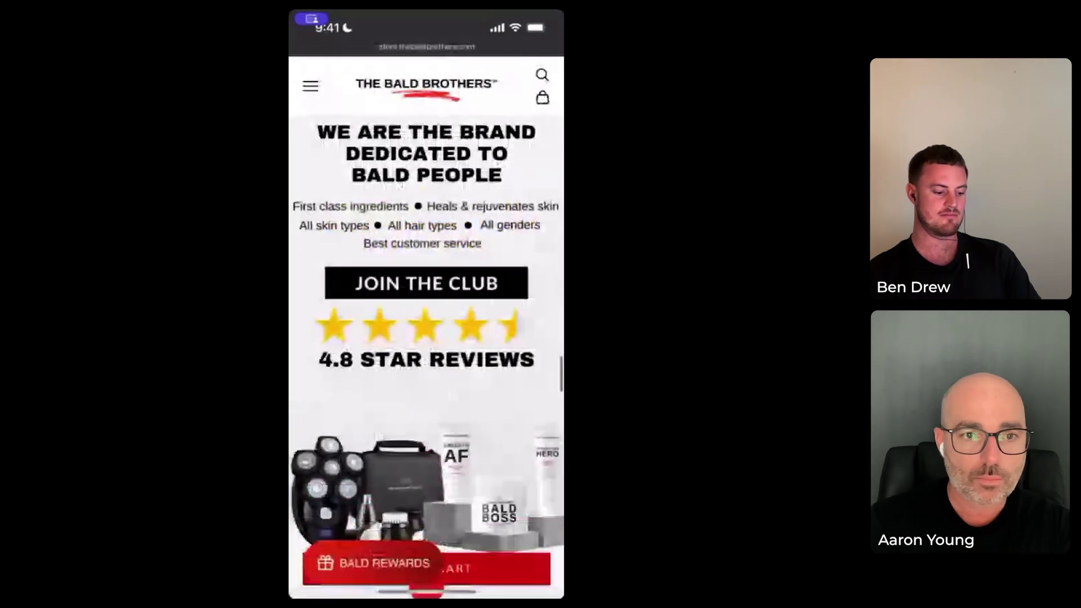
pyautogui.scroll(5, 426, 337)
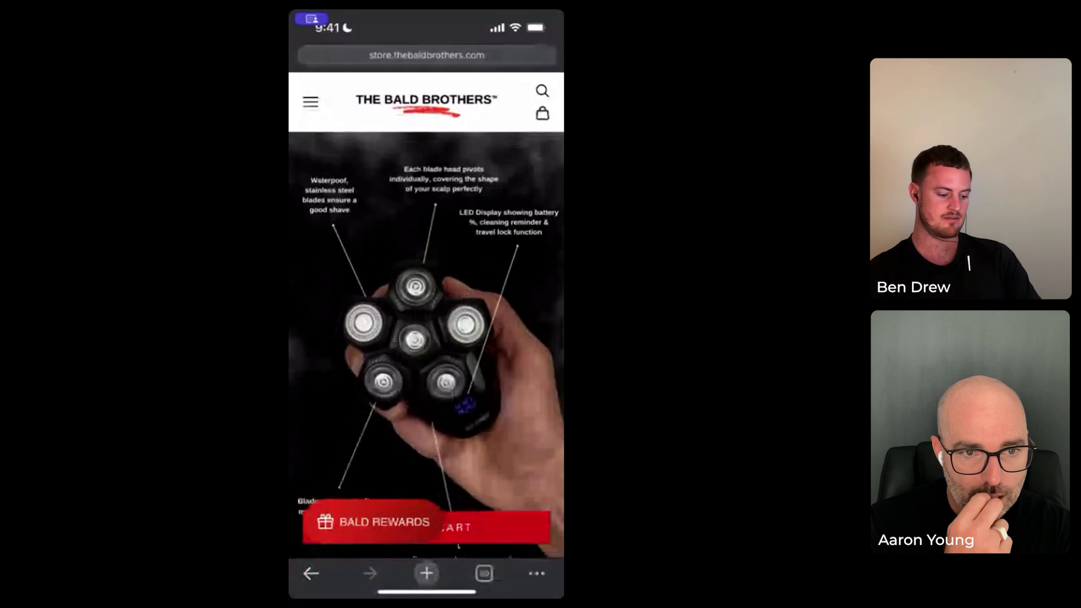
pyautogui.scroll(-1, 426, 338)
pyautogui.scroll(-1, 426, 338)
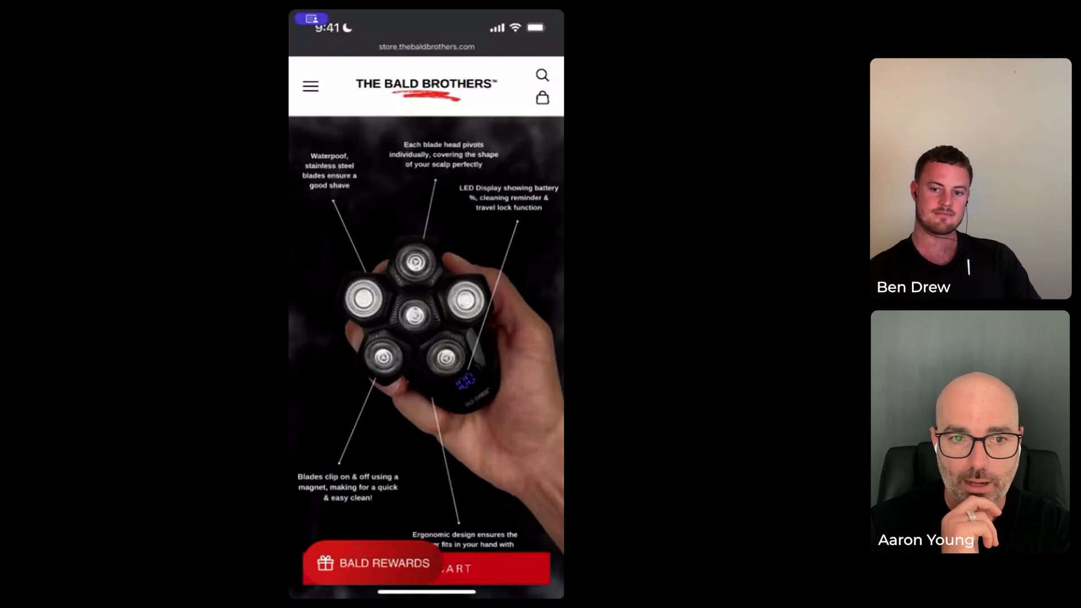
# Return to the bundle's main image and read its title, price, description and list of included items
pyautogui.scroll(20, 426, 326)
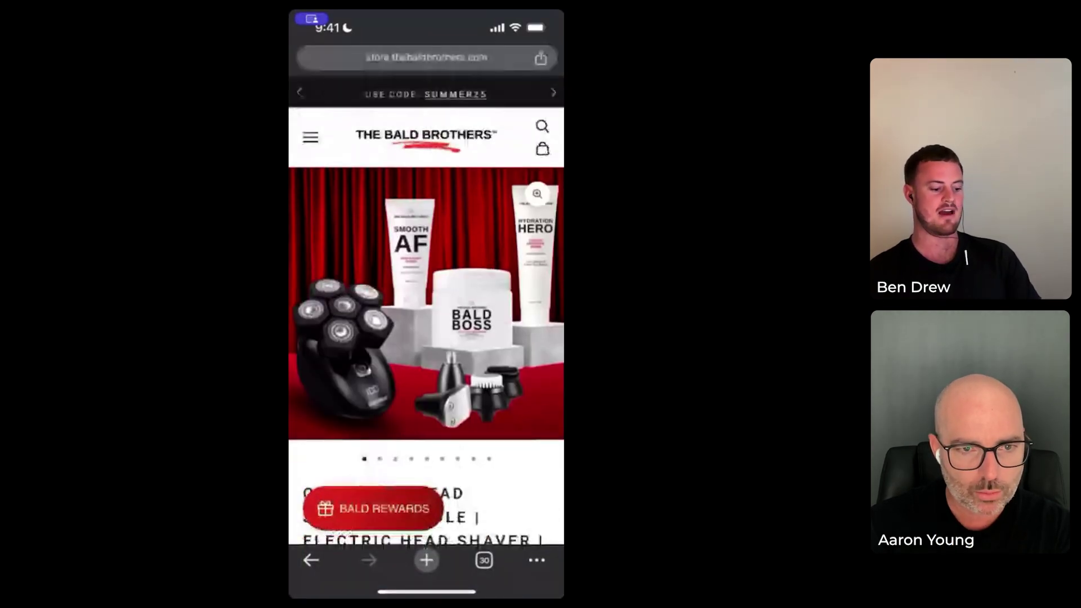
pyautogui.scroll(-6, 426, 327)
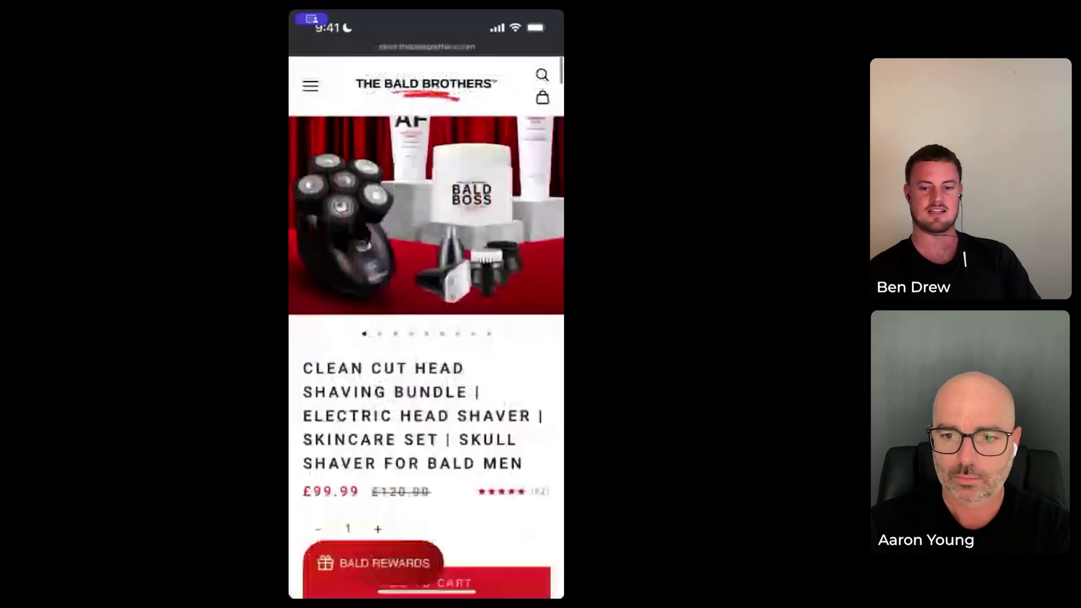
pyautogui.scroll(-6, 426, 326)
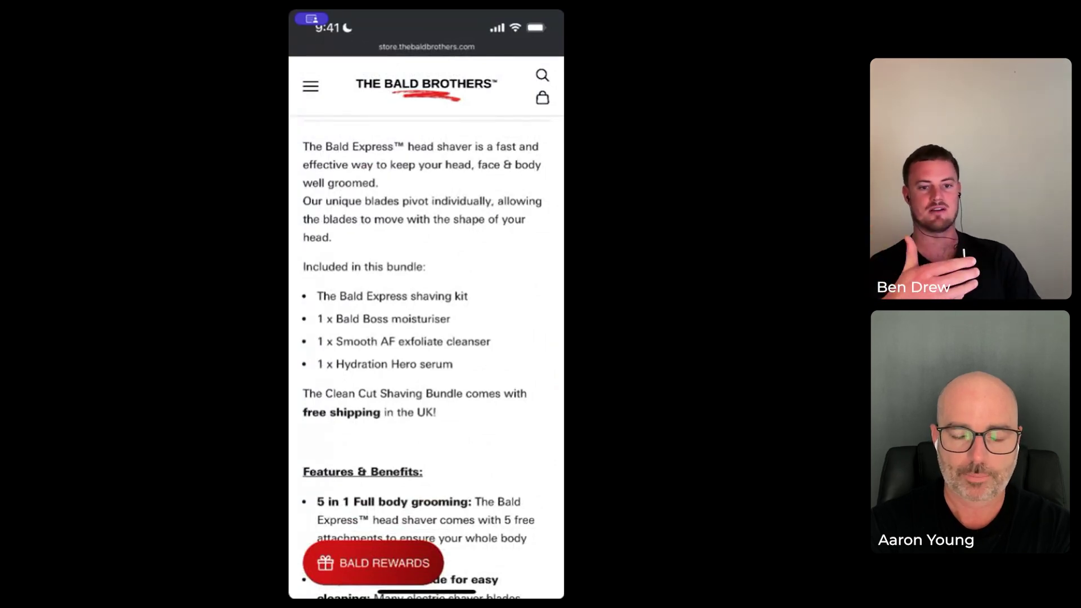
pyautogui.scroll(-1, 426, 358)
pyautogui.scroll(-1, 426, 358)
pyautogui.scroll(10, 426, 357)
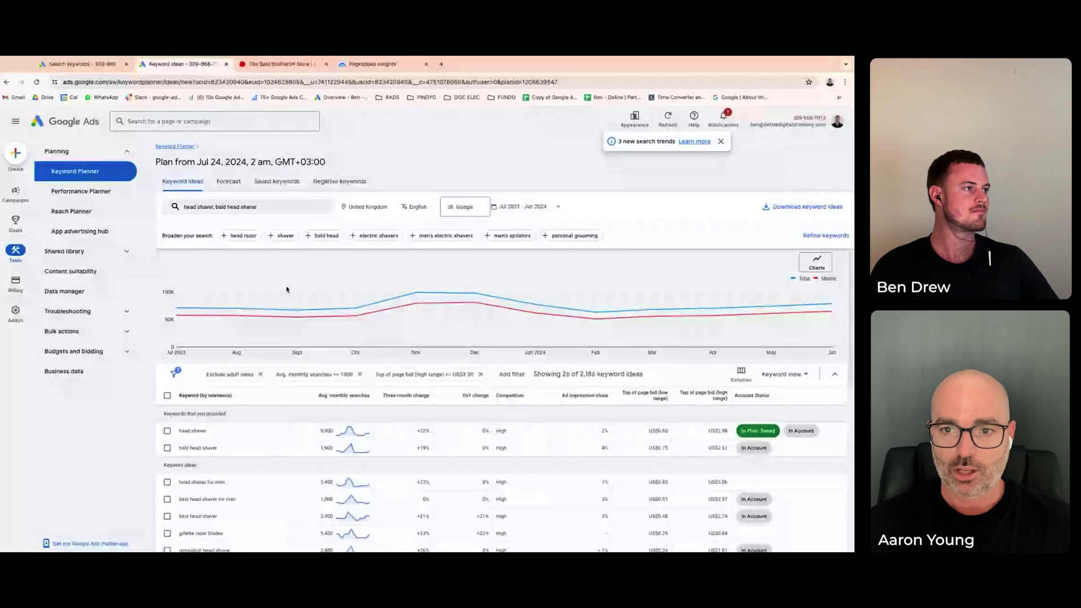
# Switch to the desktop Bald Brothers store and open the Bald Express offers page
pyautogui.click(97, 64)
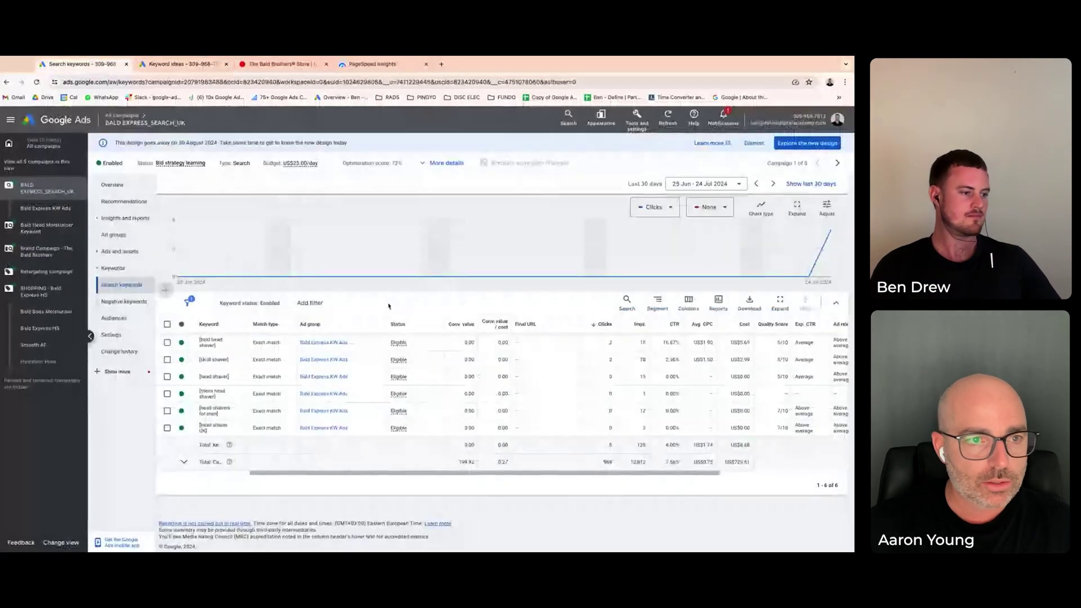
pyautogui.click(283, 64)
pyautogui.scroll(15, 261, 342)
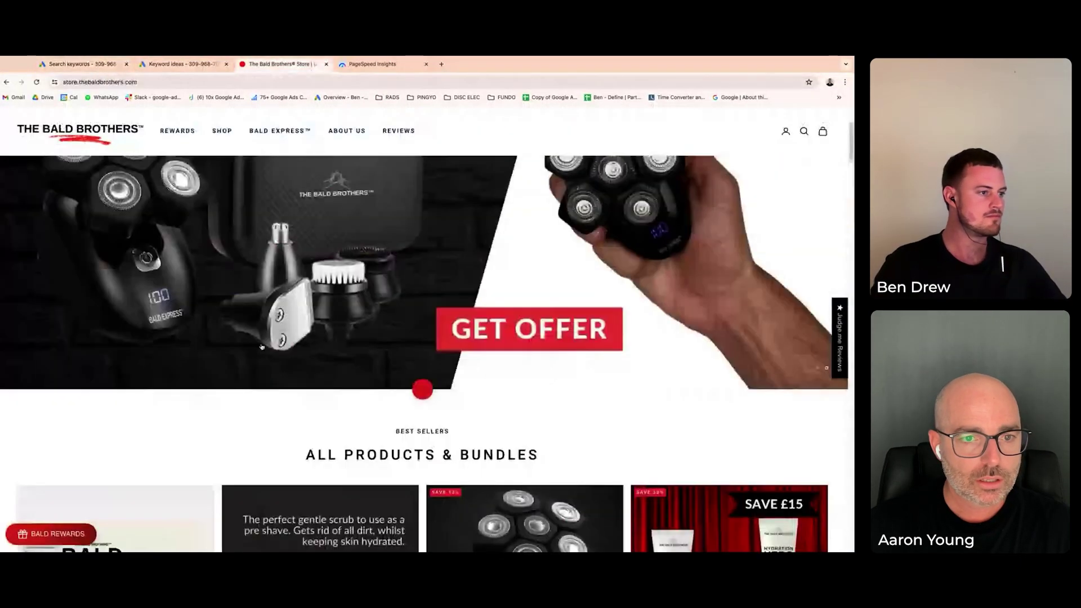
pyautogui.click(296, 156)
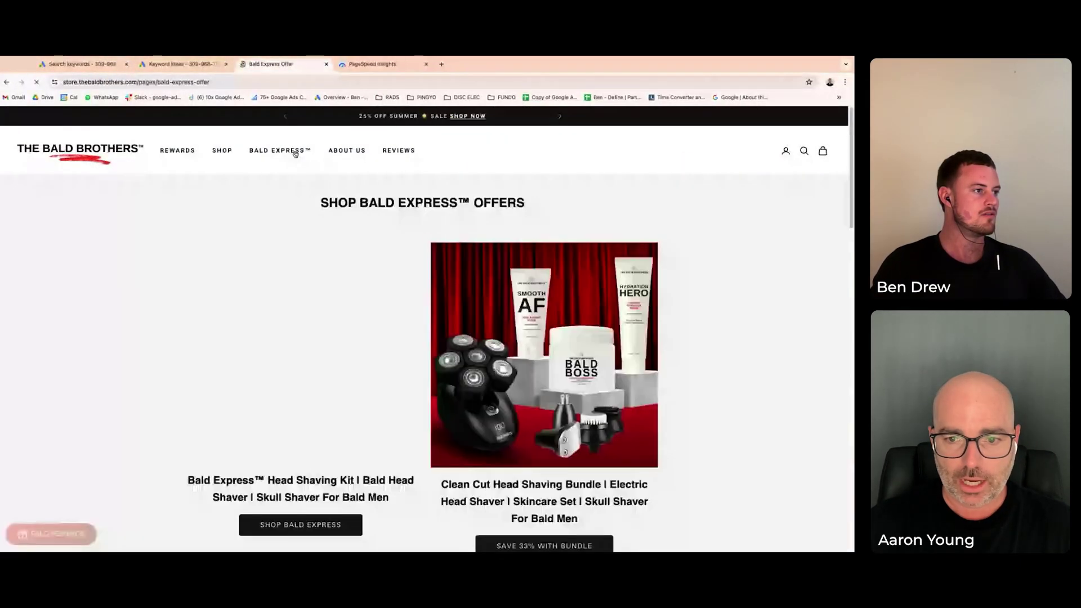
# Review the Bald Express page's two offers, the Bald Express Difference comparison, the brand banner and the shaver feature diagram
pyautogui.scroll(-5, 301, 328)
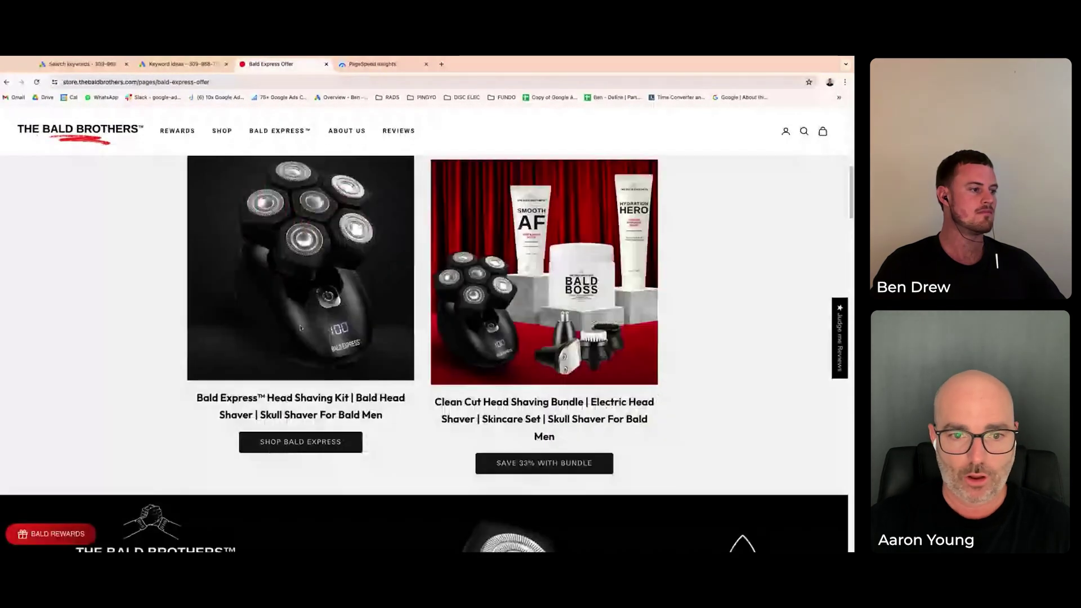
pyautogui.scroll(10, 301, 327)
pyautogui.scroll(-5, 298, 327)
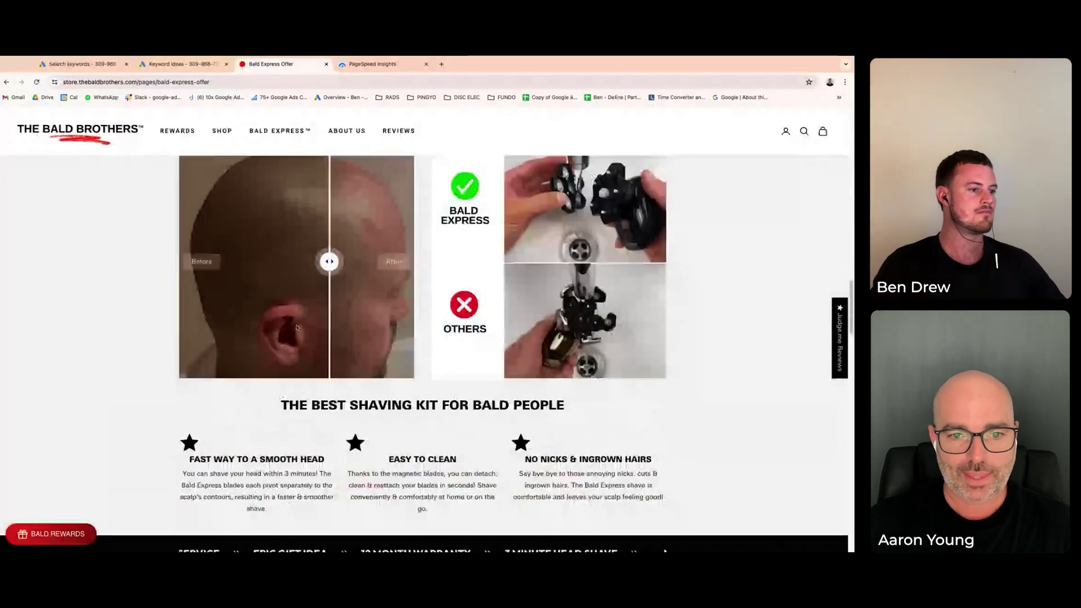
pyautogui.scroll(1, 296, 327)
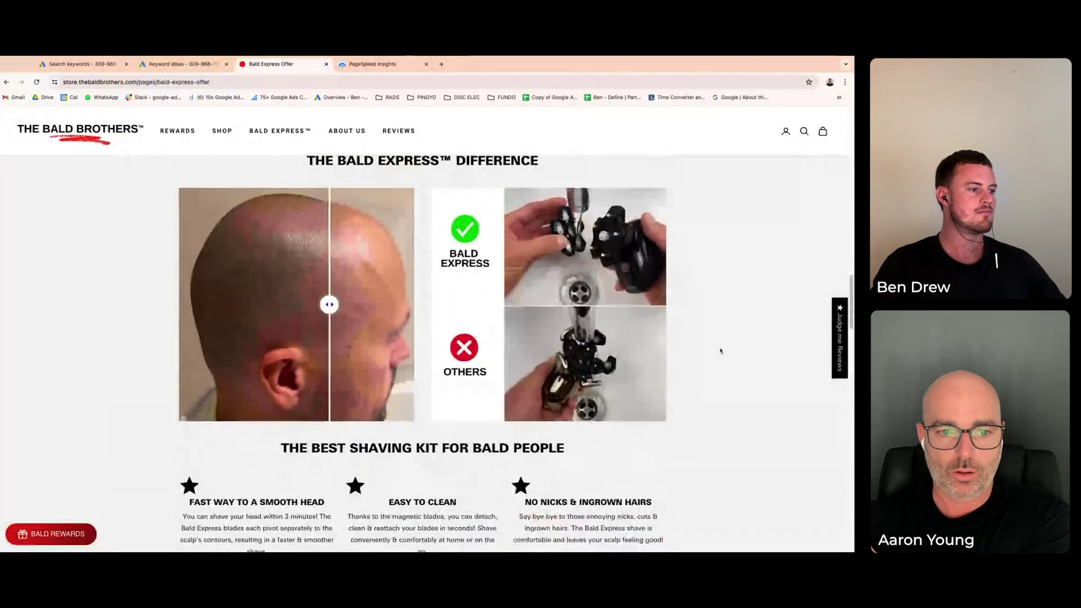
pyautogui.scroll(-7, 720, 350)
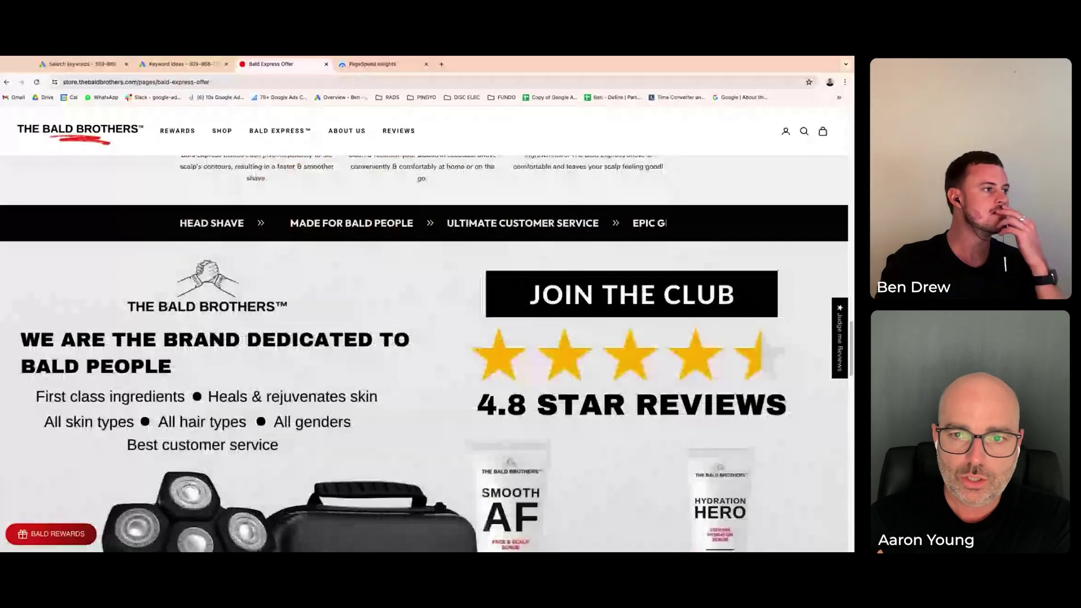
pyautogui.scroll(-8, 713, 354)
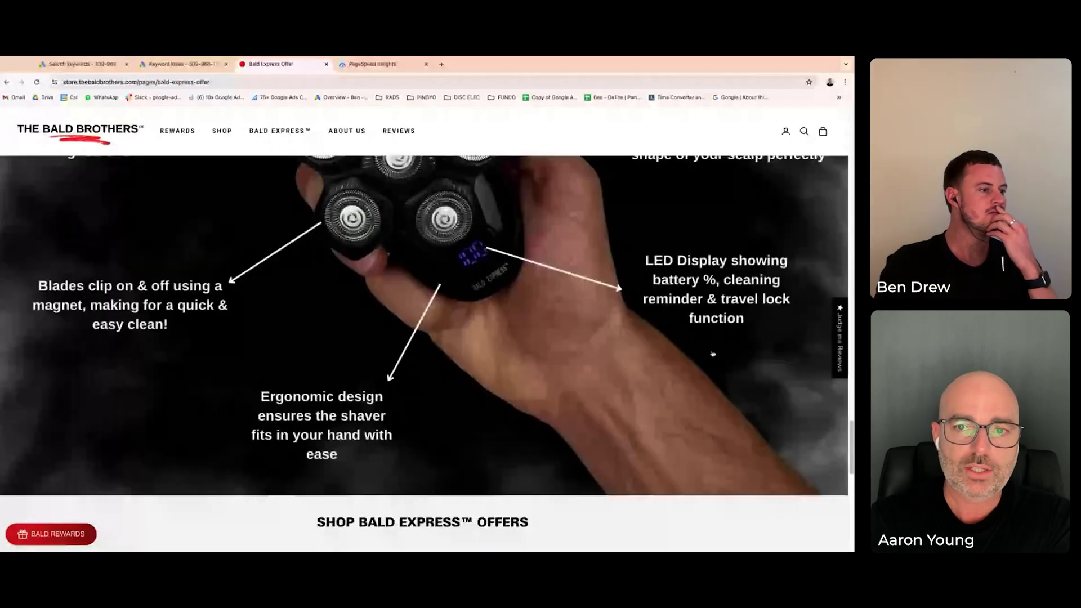
# Open the Google Ads overview for all campaigns and change the Devices card's Conversions metric to Conv. rate
pyautogui.click(79, 64)
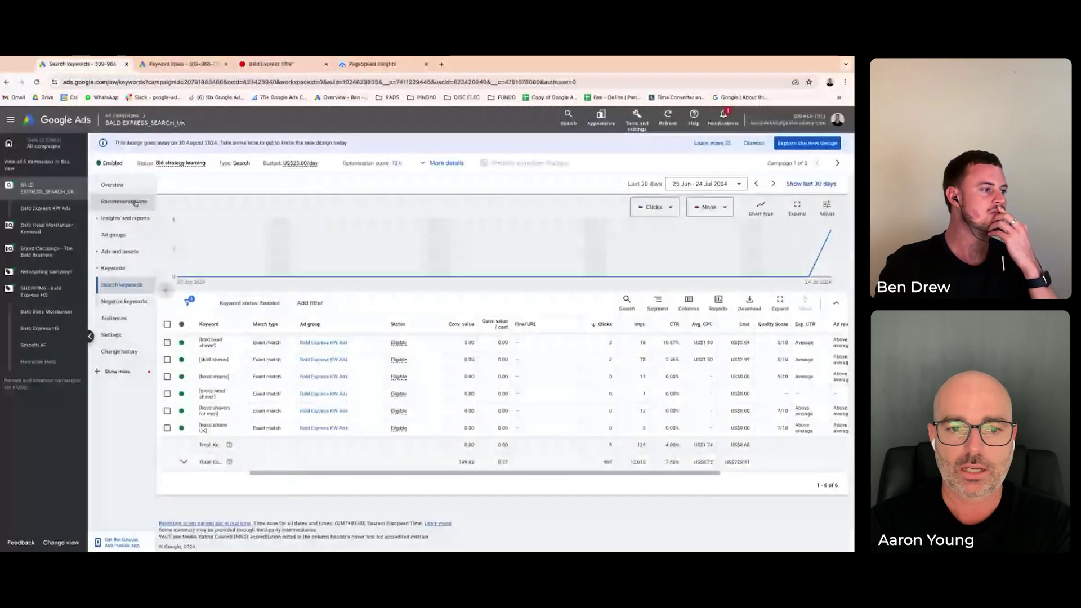
pyautogui.click(122, 116)
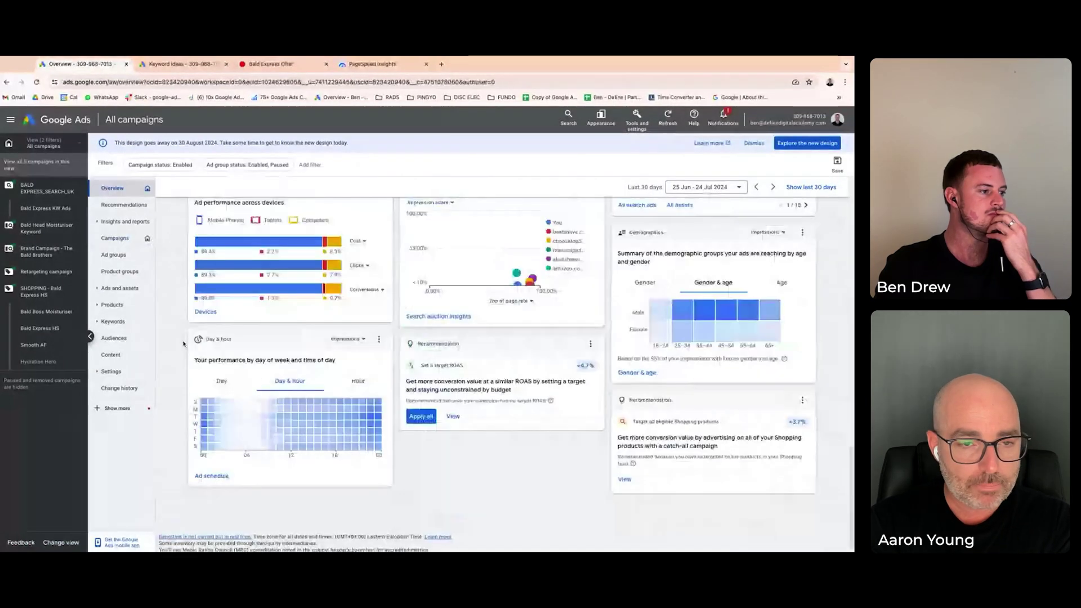
pyautogui.scroll(2, 382, 365)
pyautogui.click(381, 363)
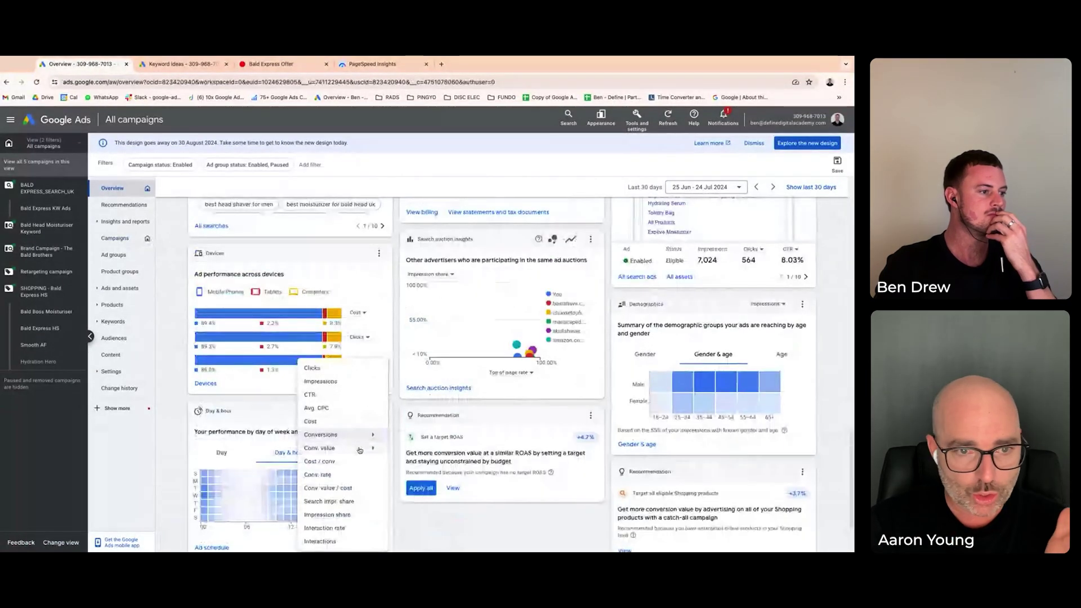
pyautogui.click(317, 475)
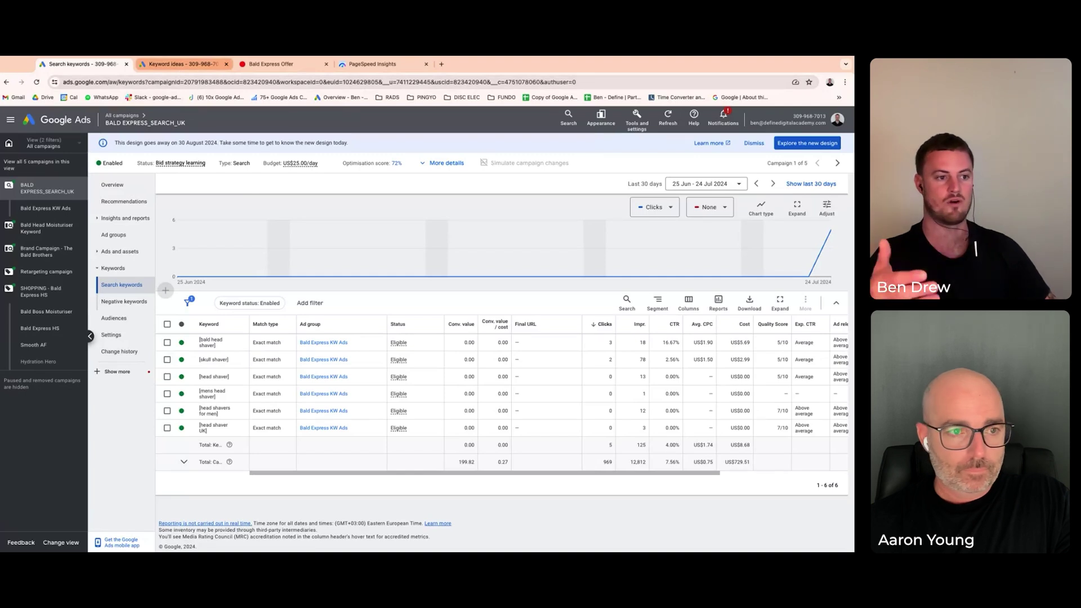
# Switch to the head shaver keyword ideas and remove the average monthly searches and top of page bid (high range) filters
pyautogui.click(180, 64)
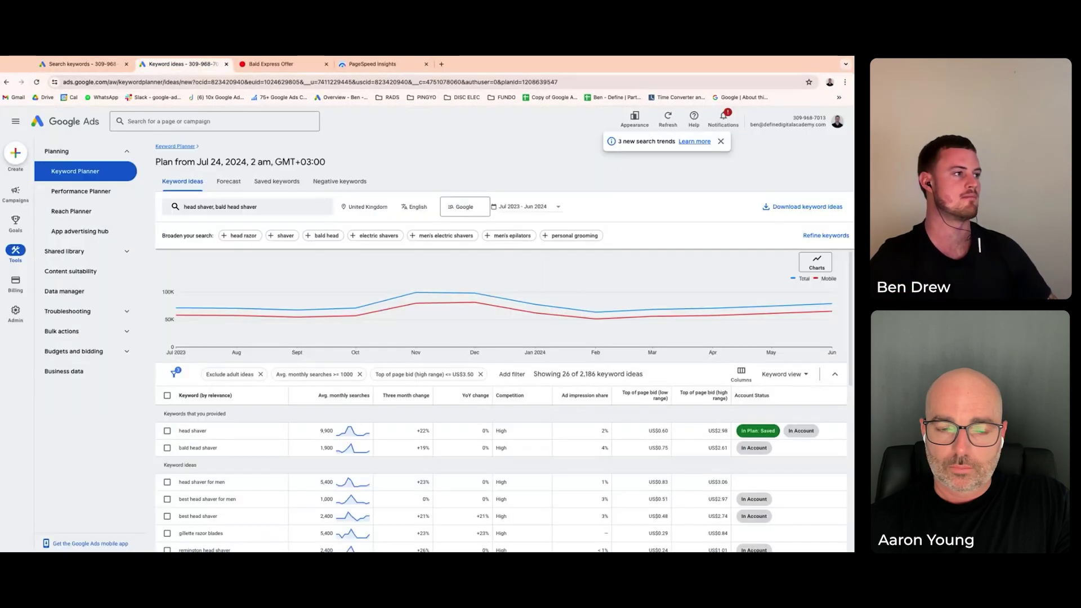
pyautogui.scroll(-1, 685, 370)
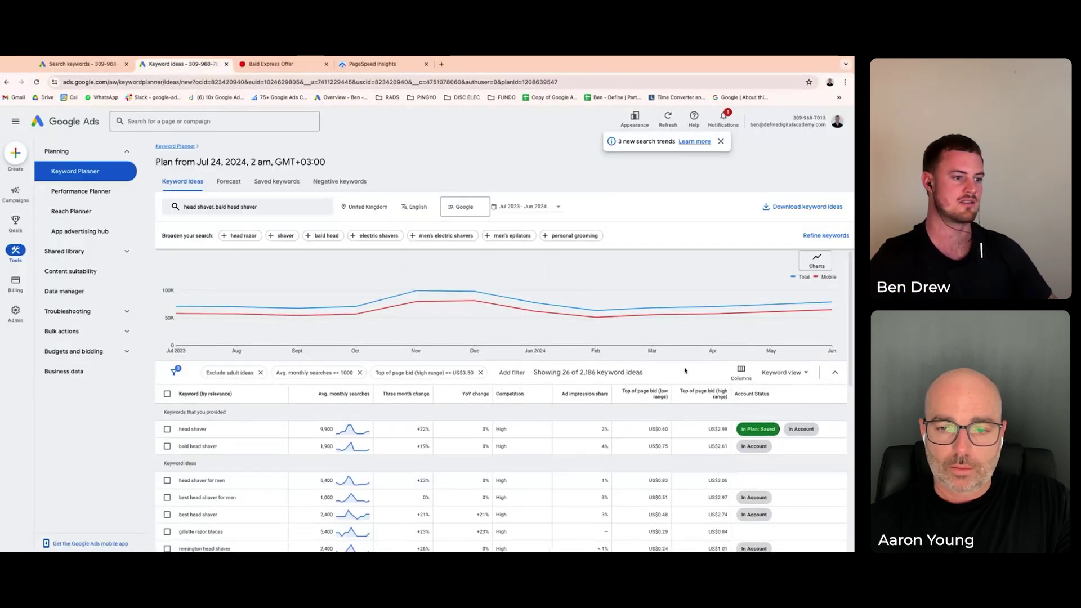
pyautogui.scroll(-1, 685, 370)
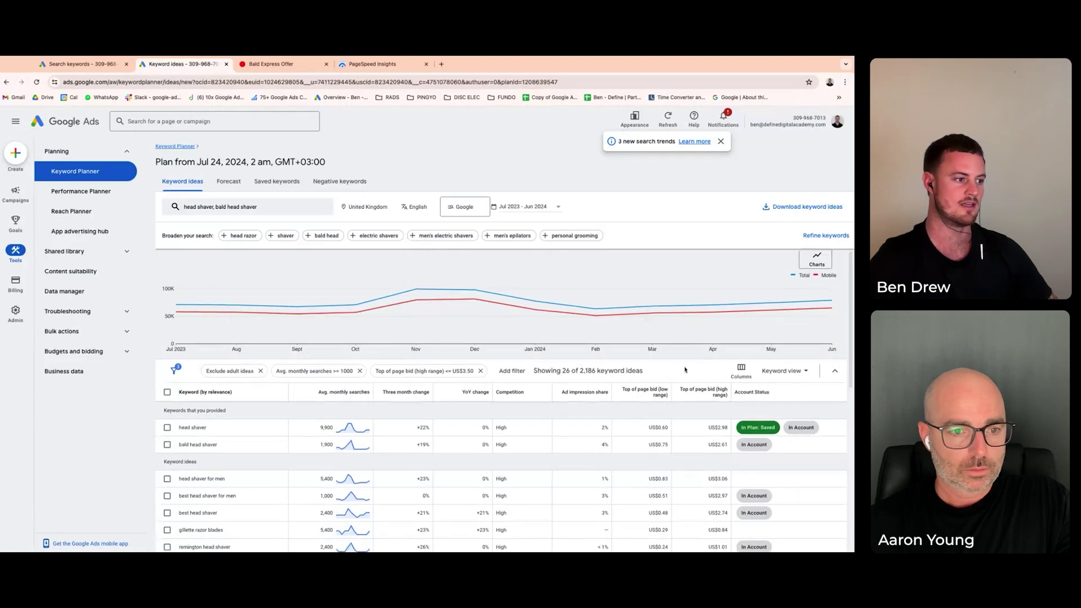
pyautogui.scroll(-2, 683, 369)
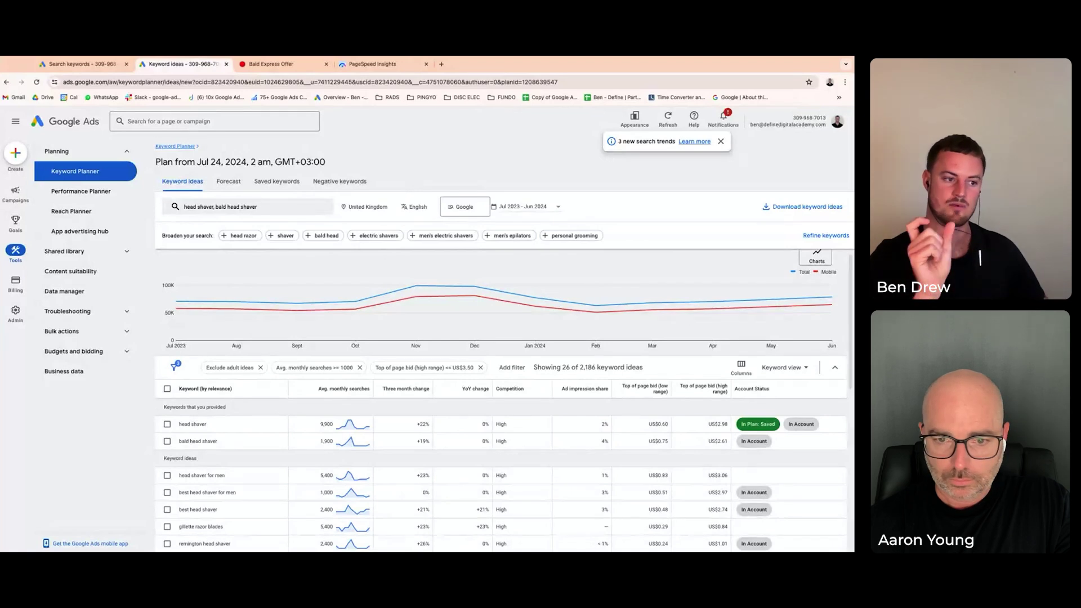
pyautogui.click(359, 368)
pyautogui.click(381, 367)
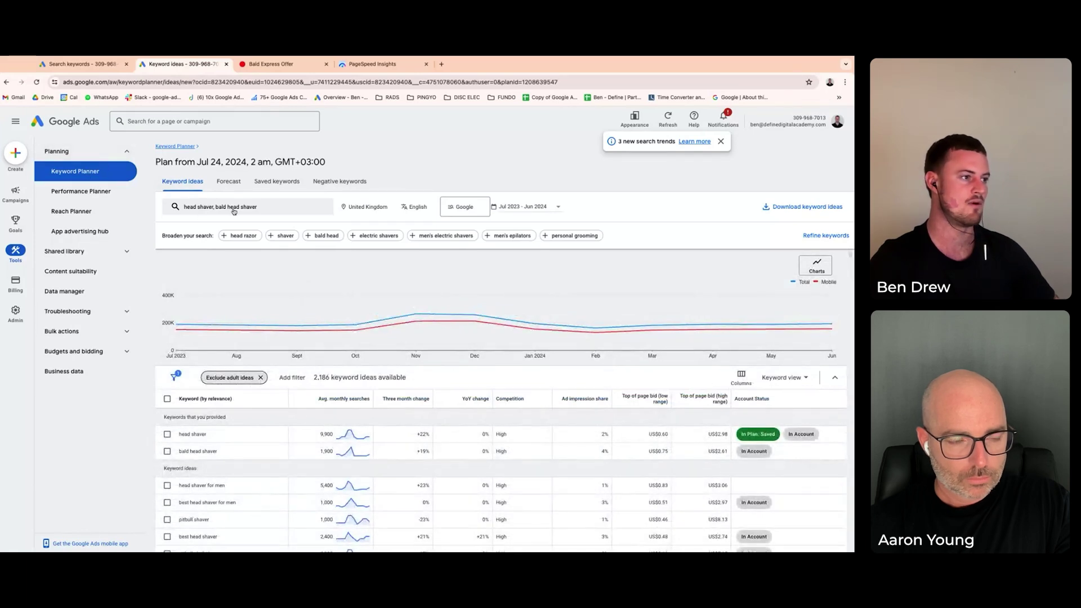
# Look through the unfiltered keyword ideas and filter them to average monthly searches >= 1000
pyautogui.moveTo(491, 344)
pyautogui.scroll(-3, 491, 344)
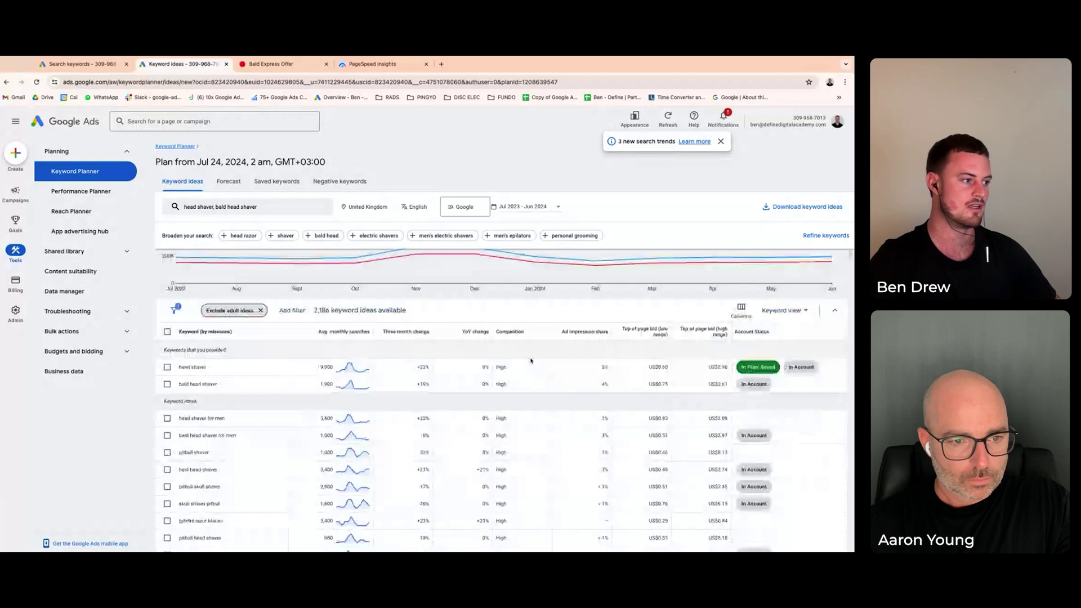
pyautogui.scroll(-1, 530, 361)
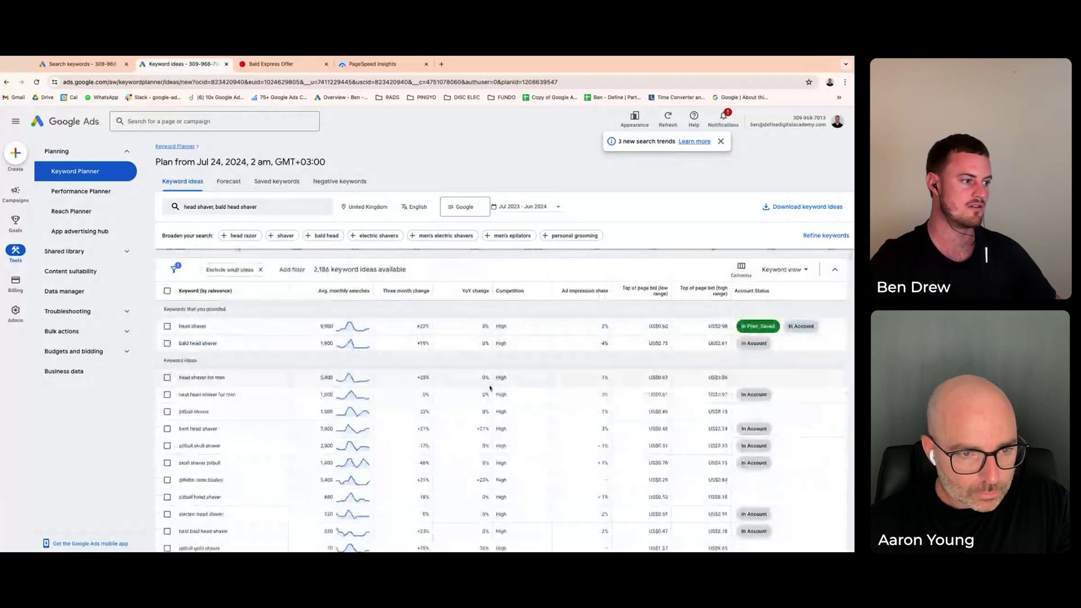
pyautogui.scroll(-1, 490, 388)
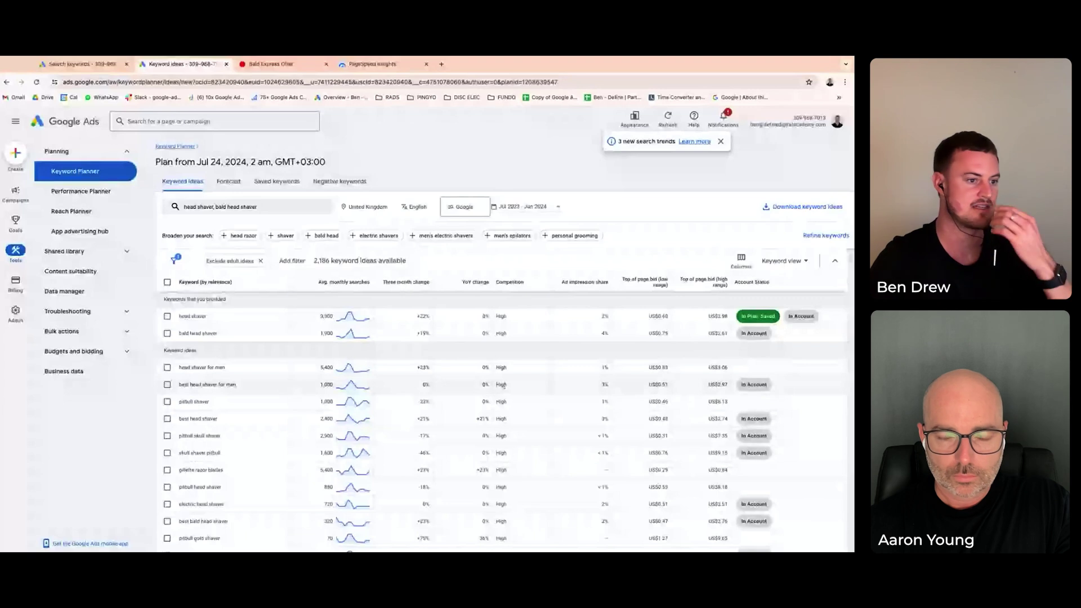
pyautogui.scroll(2, 282, 284)
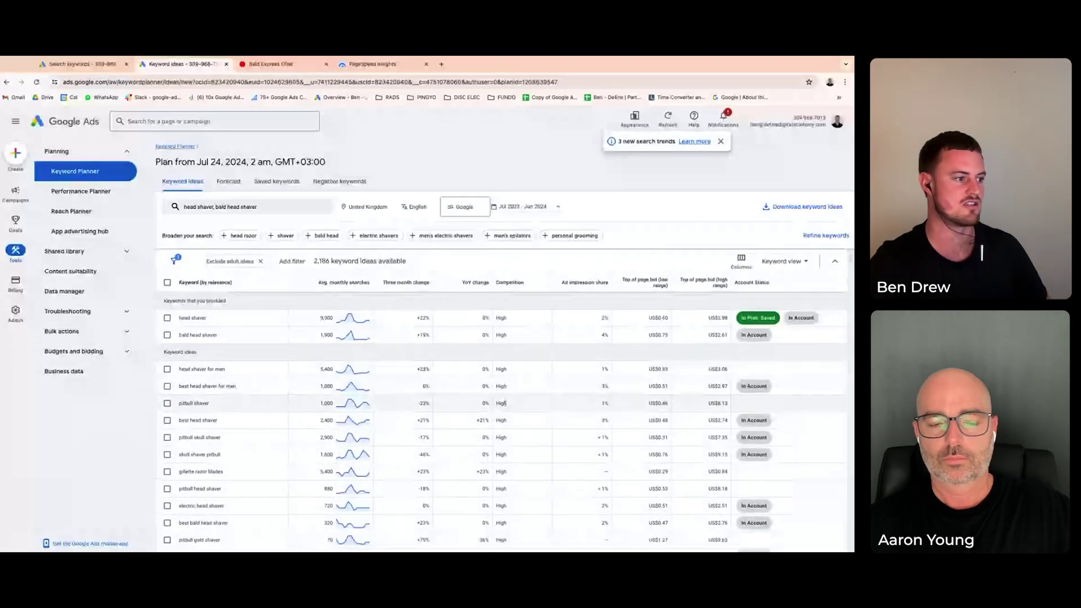
pyautogui.click(283, 286)
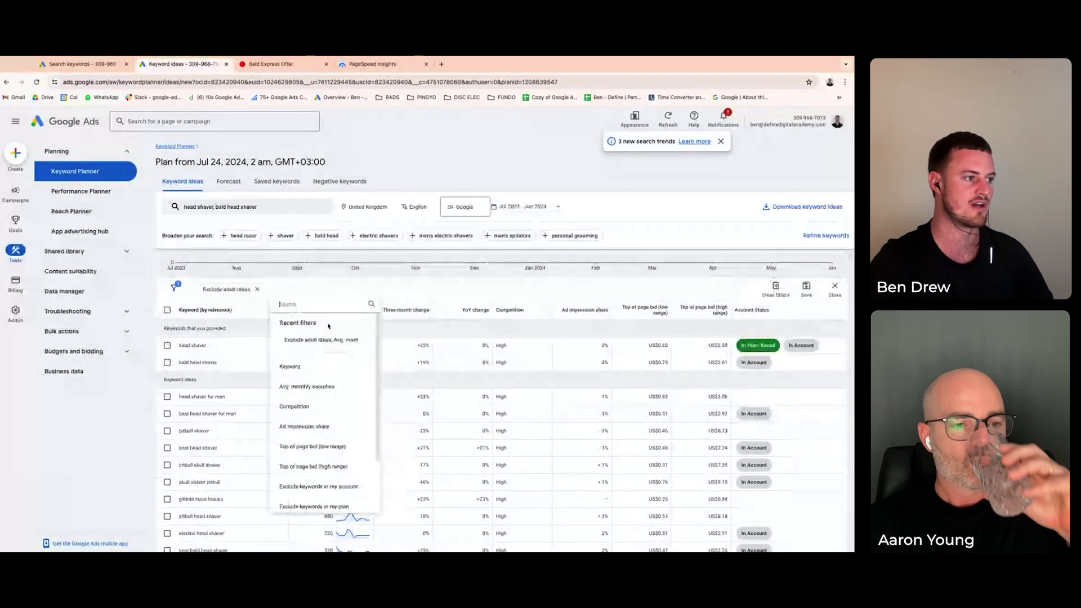
pyautogui.click(325, 389)
pyautogui.write('1')
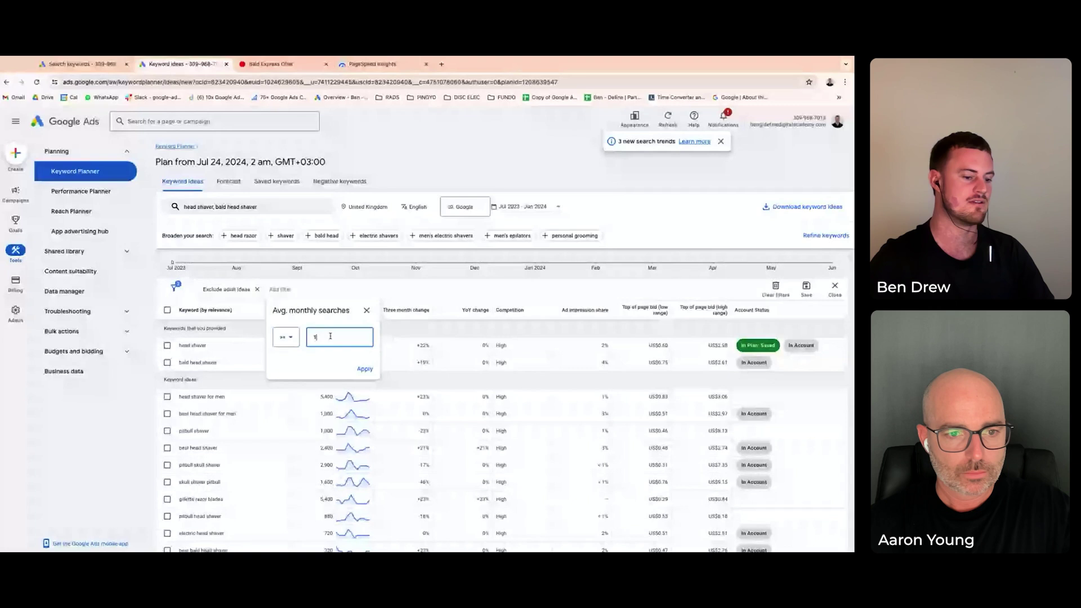
pyautogui.write('000')
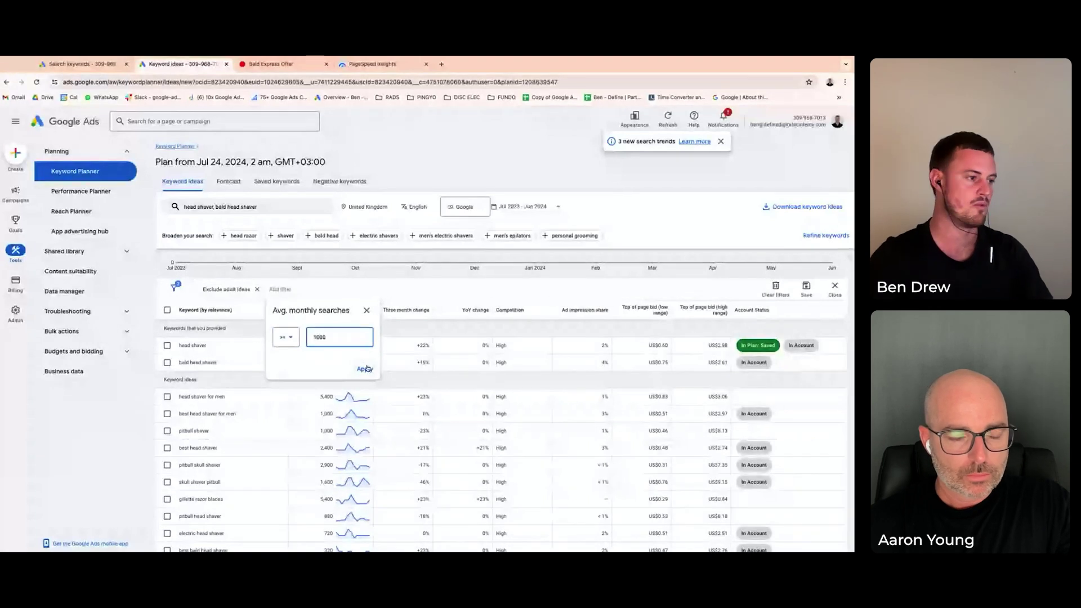
pyautogui.click(365, 368)
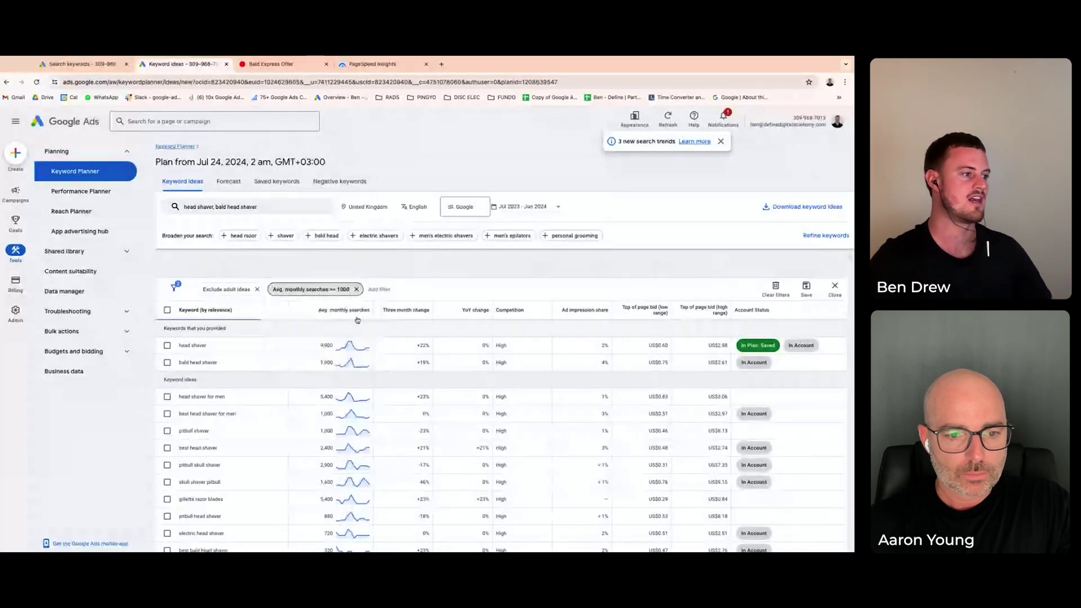
# Add a filter limiting the top of page bid (high range) to <= US$3.50
pyautogui.click(390, 290)
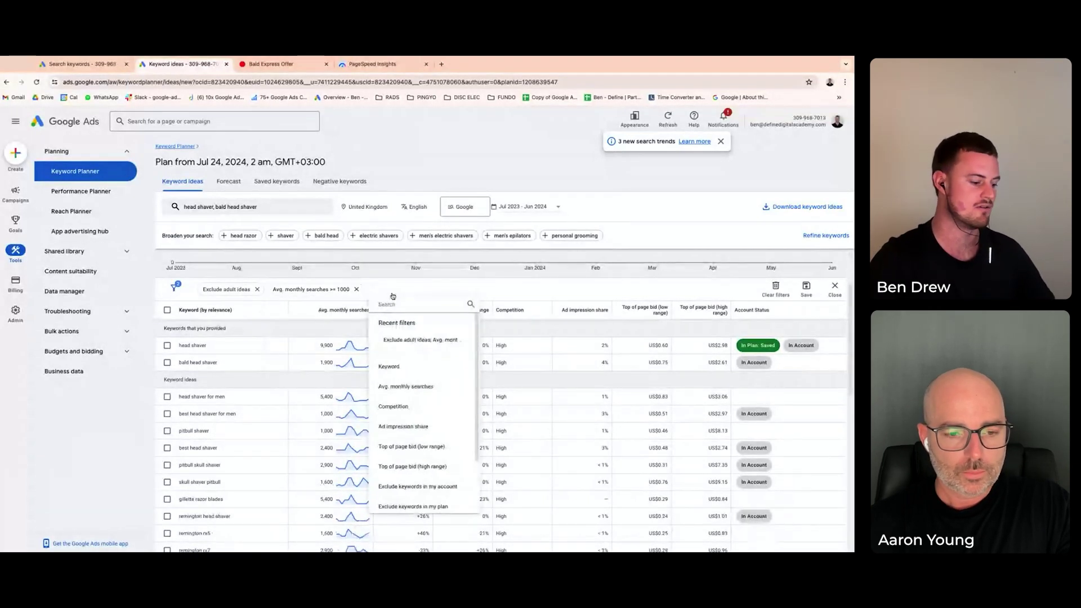
pyautogui.write('high')
pyautogui.click(411, 325)
pyautogui.click(386, 337)
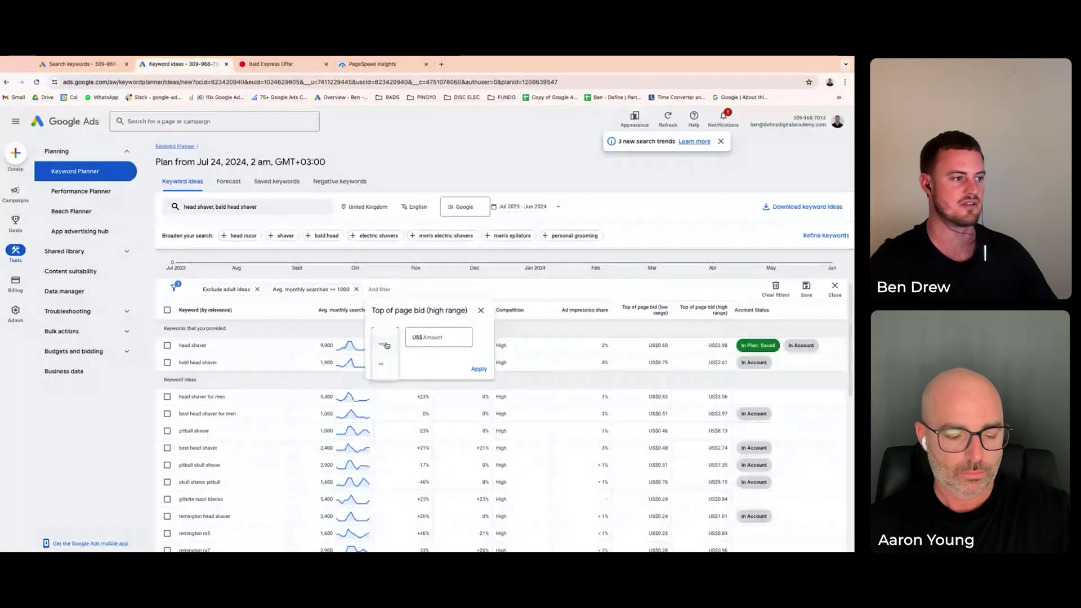
pyautogui.click(382, 363)
pyautogui.click(433, 337)
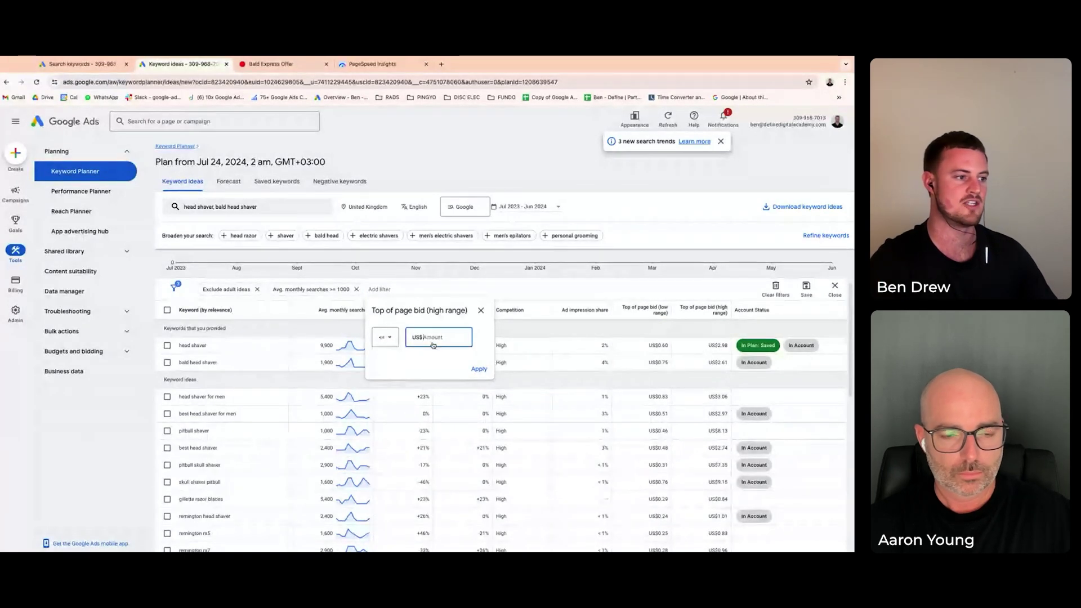
pyautogui.write('3.50')
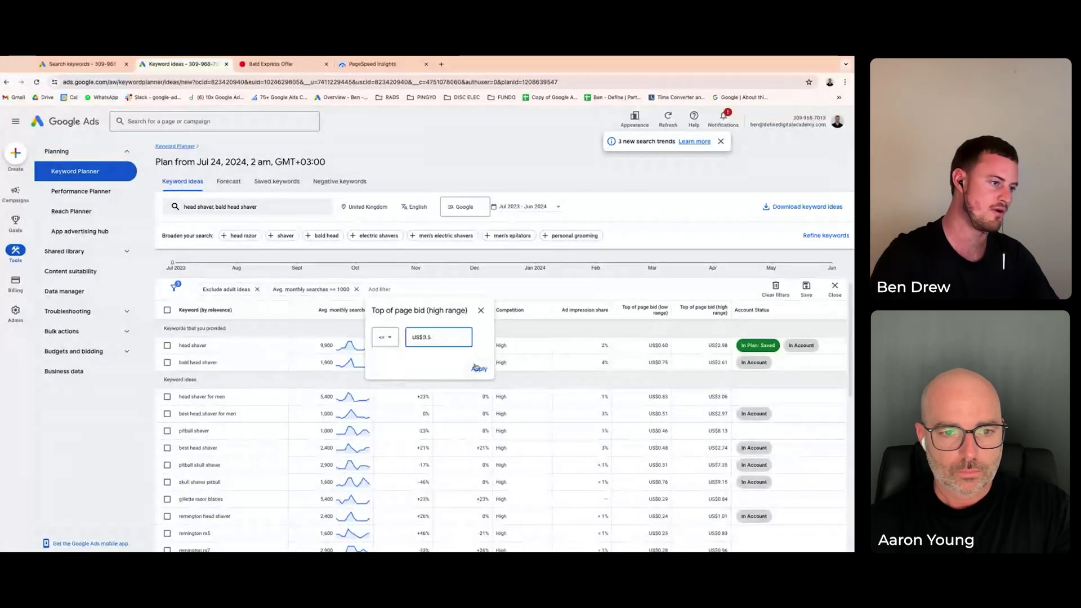
pyautogui.click(479, 368)
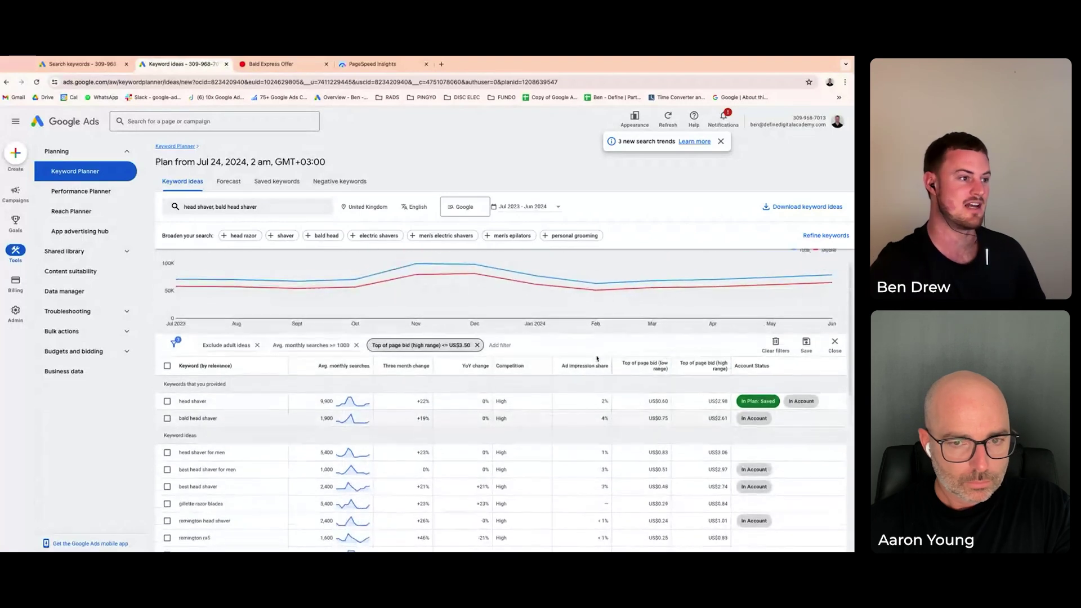
# Review the filtered keyword ideas and select the keyword "head shaver for men"
pyautogui.scroll(-2, 597, 358)
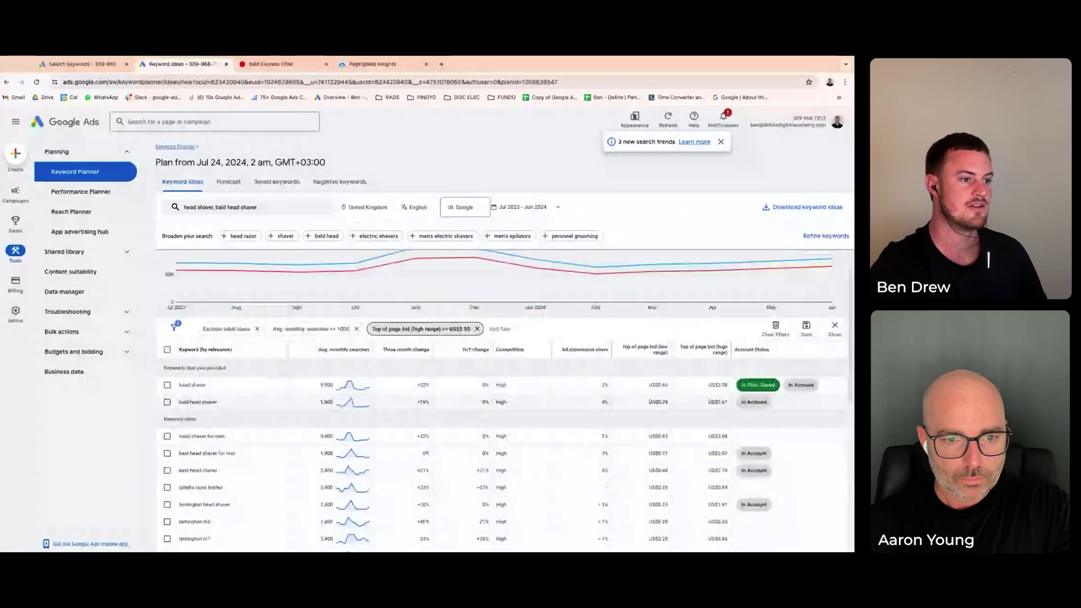
pyautogui.scroll(-4, 566, 502)
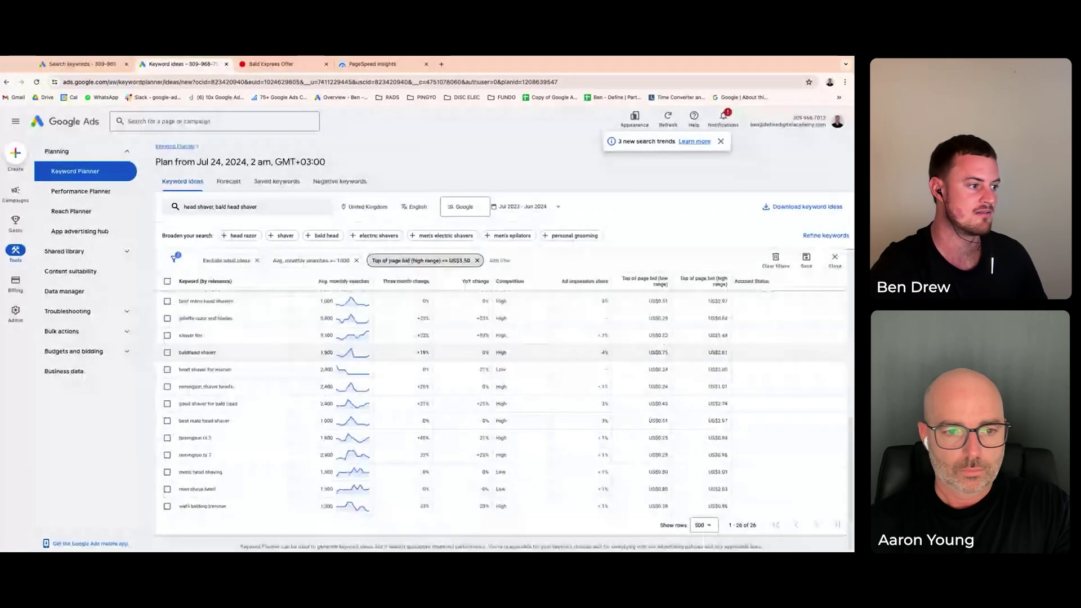
pyautogui.scroll(3, 566, 501)
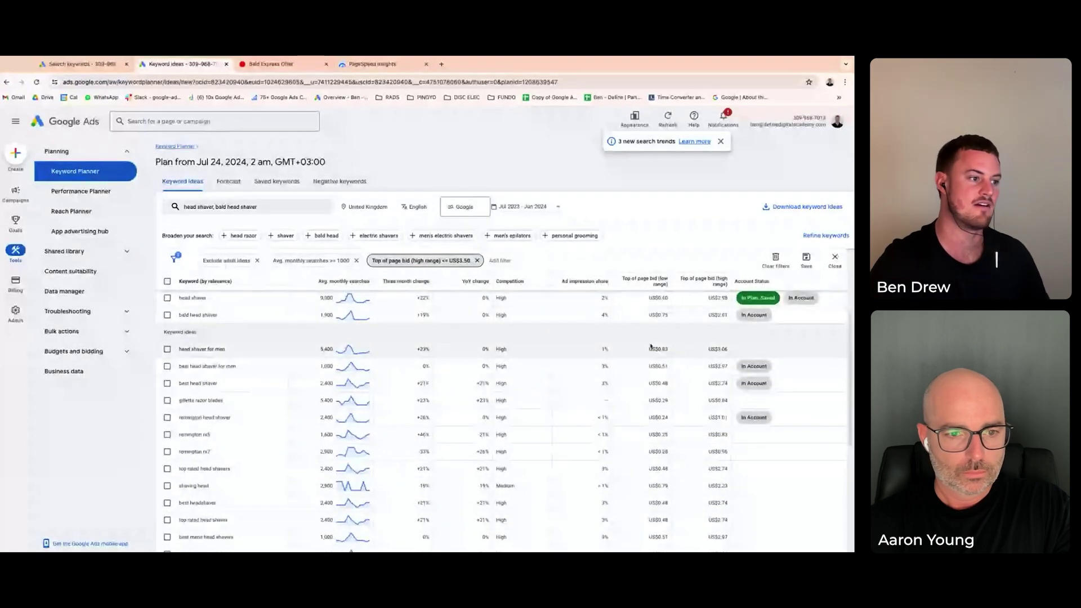
pyautogui.scroll(1, 625, 389)
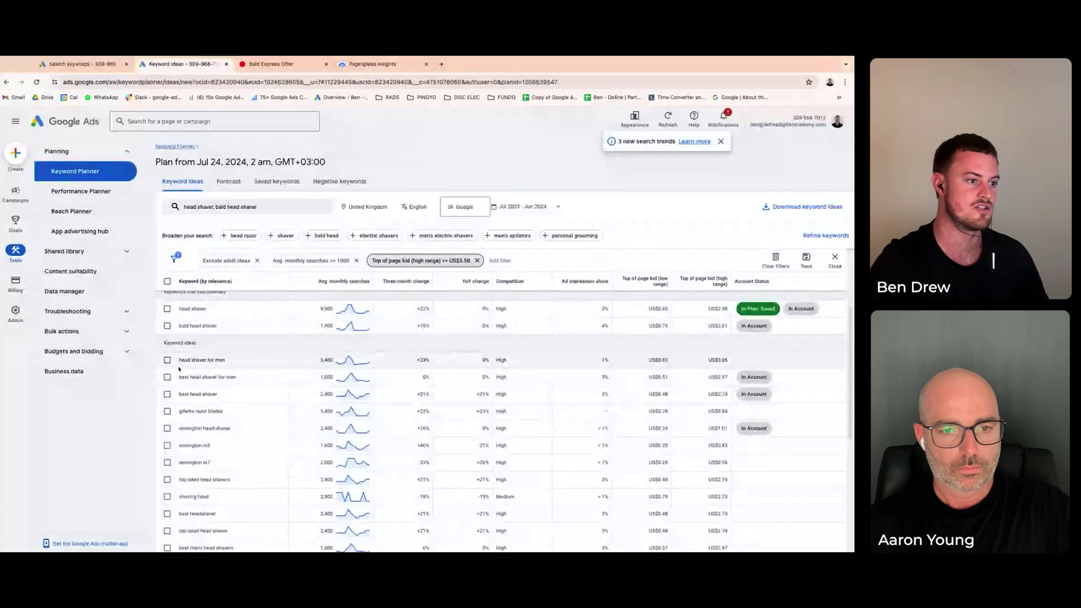
pyautogui.click(167, 360)
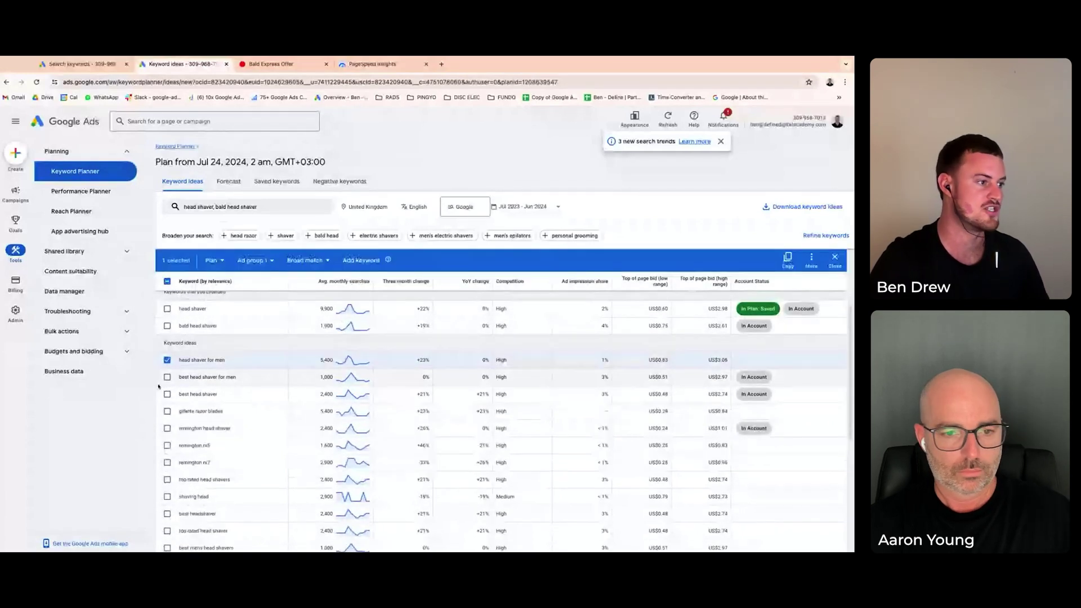
pyautogui.scroll(1, 474, 395)
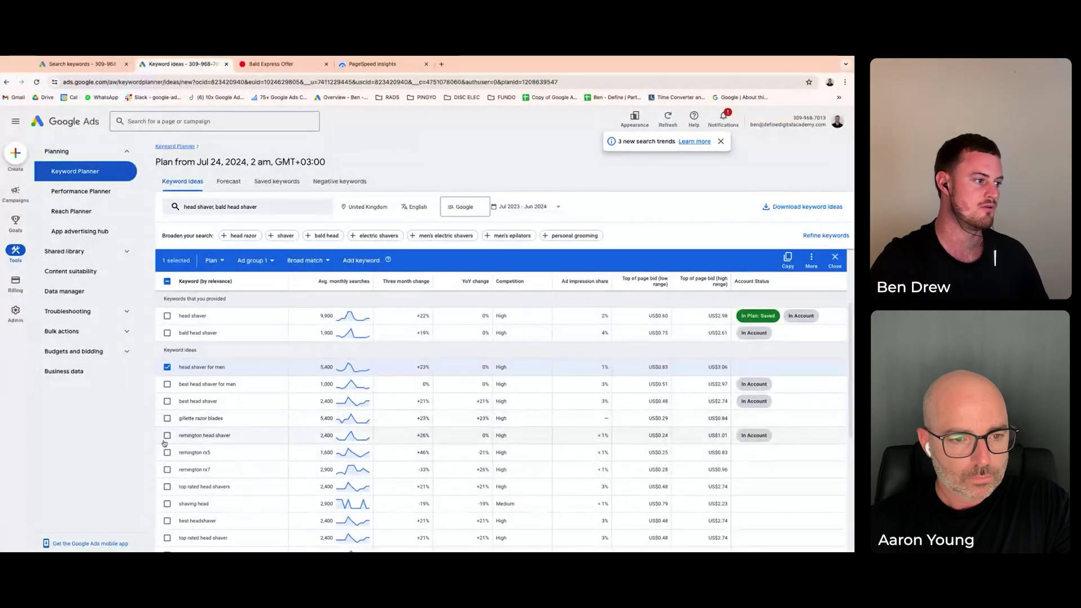
pyautogui.scroll(-2, 165, 434)
pyautogui.scroll(-1, 164, 449)
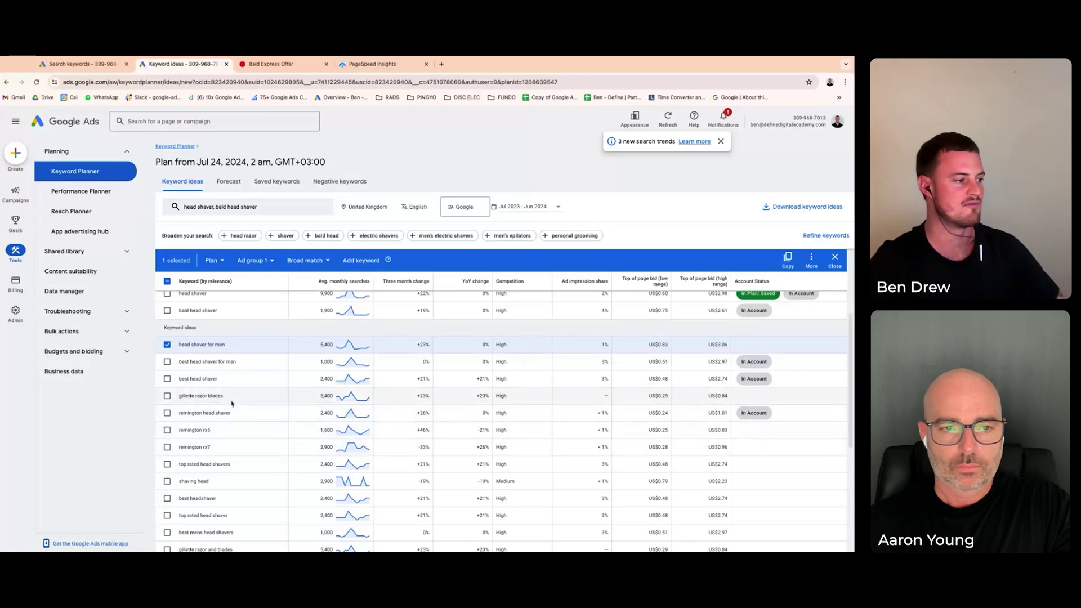
pyautogui.scroll(-1, 394, 394)
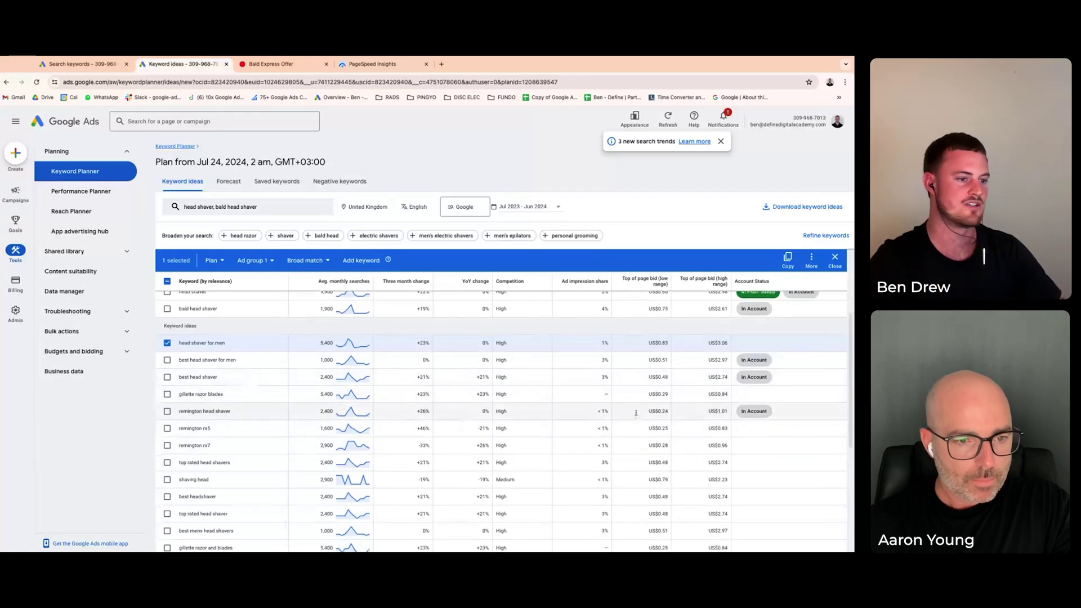
pyautogui.click(167, 428)
pyautogui.click(168, 411)
pyautogui.click(167, 395)
pyautogui.click(167, 445)
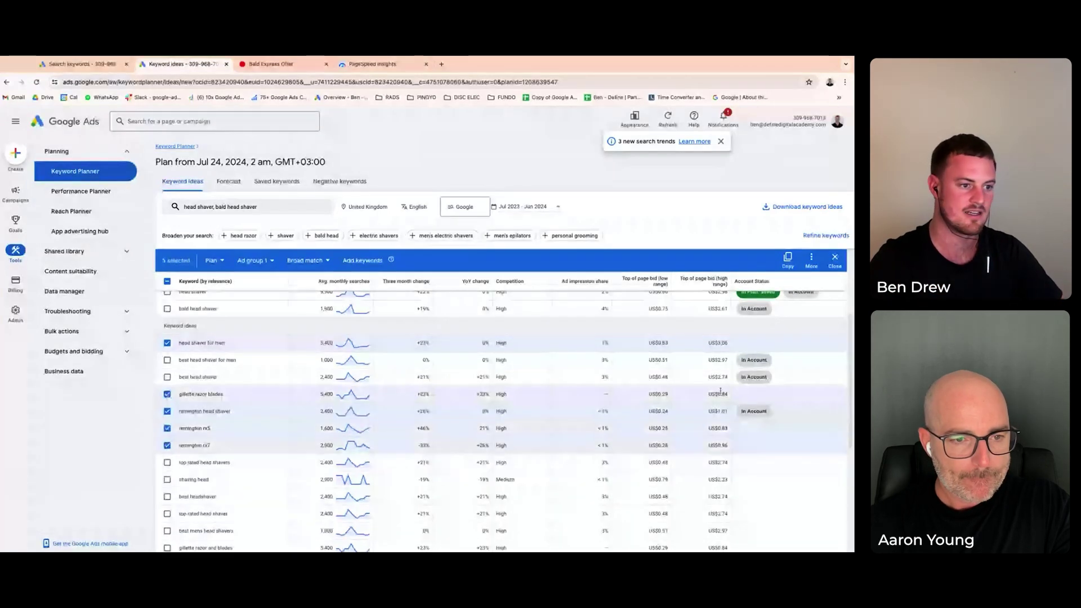
pyautogui.click(167, 445)
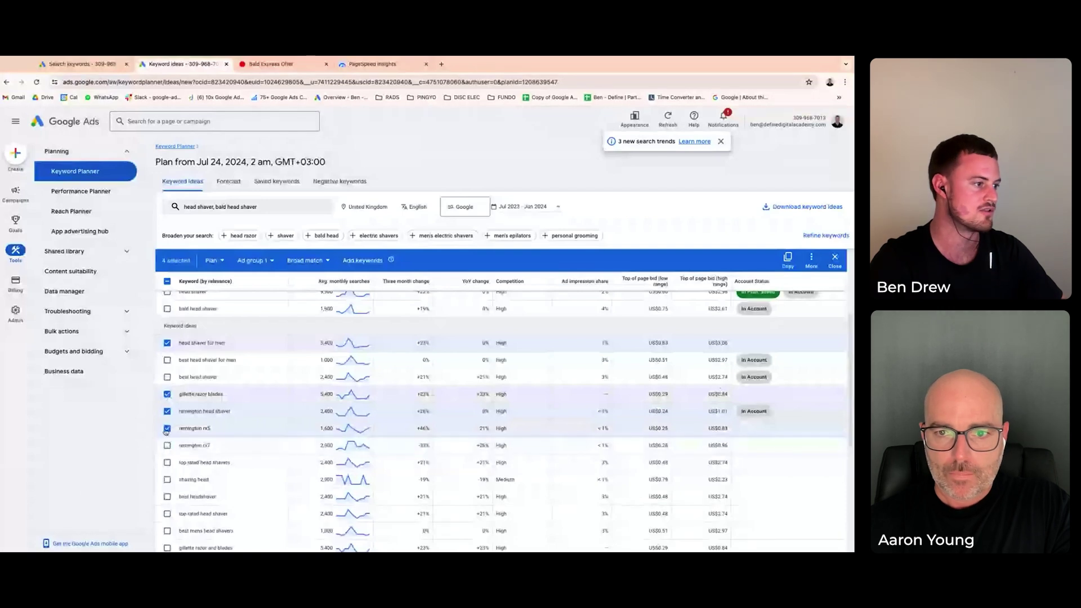
pyautogui.click(168, 427)
pyautogui.click(167, 411)
pyautogui.click(168, 394)
pyautogui.click(167, 359)
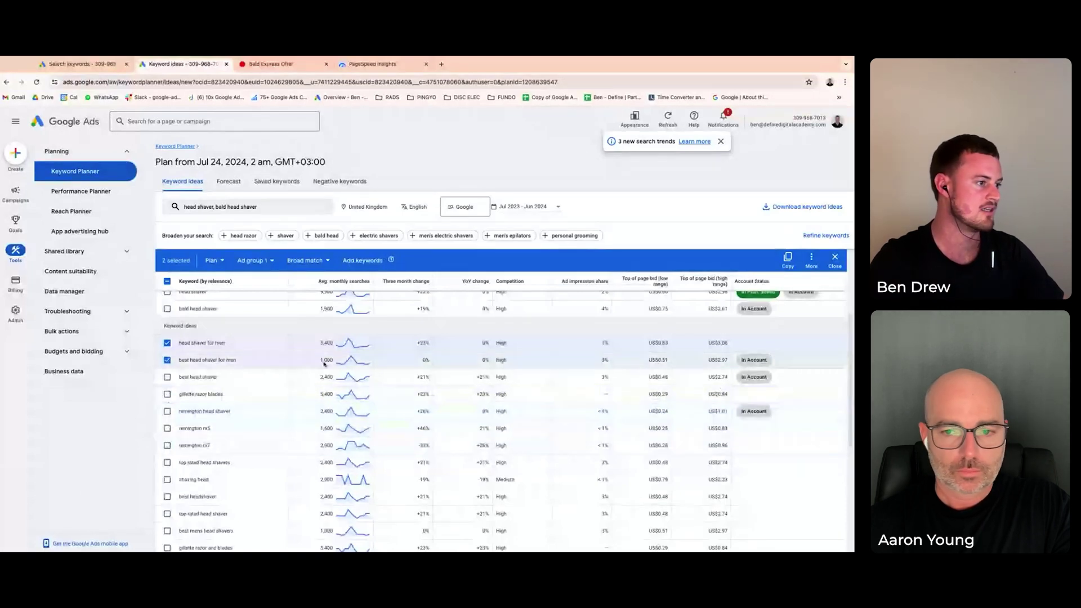
pyautogui.click(167, 361)
# Add "shaving head", "top rated head shaver", "head shaver for women", "mens head shaving" and "men shave head" to the selected keyword ideas
pyautogui.scroll(-1, 283, 418)
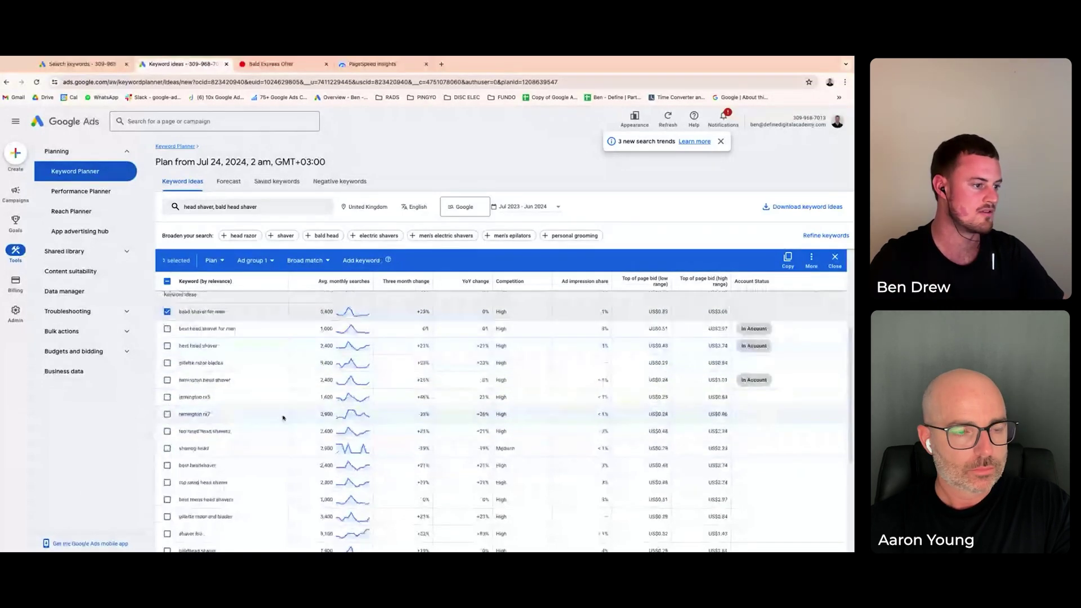
pyautogui.click(168, 448)
pyautogui.scroll(-1, 190, 457)
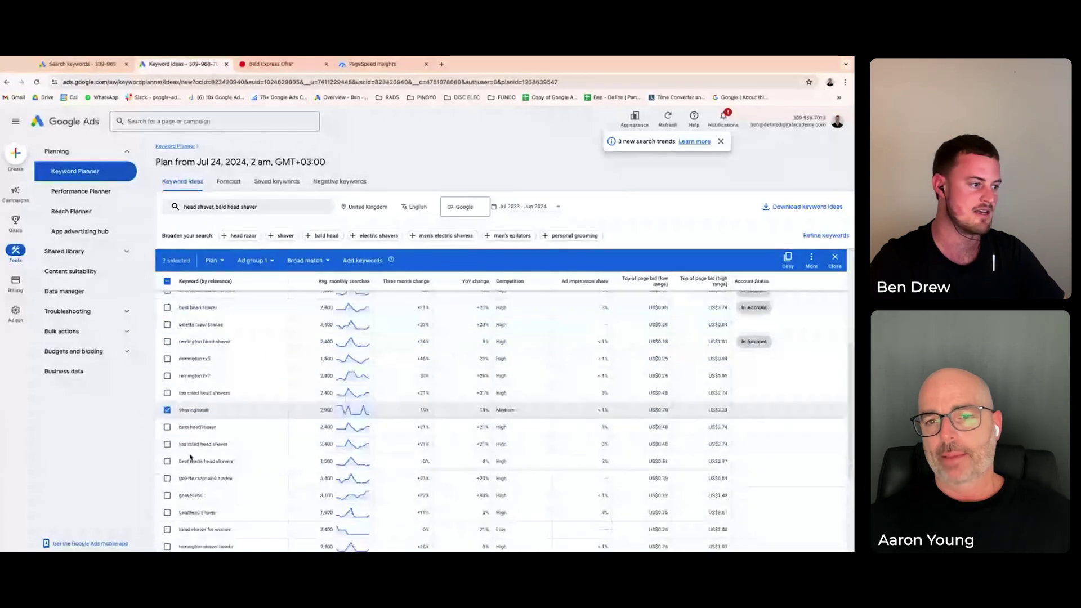
pyautogui.click(167, 444)
pyautogui.scroll(-1, 294, 478)
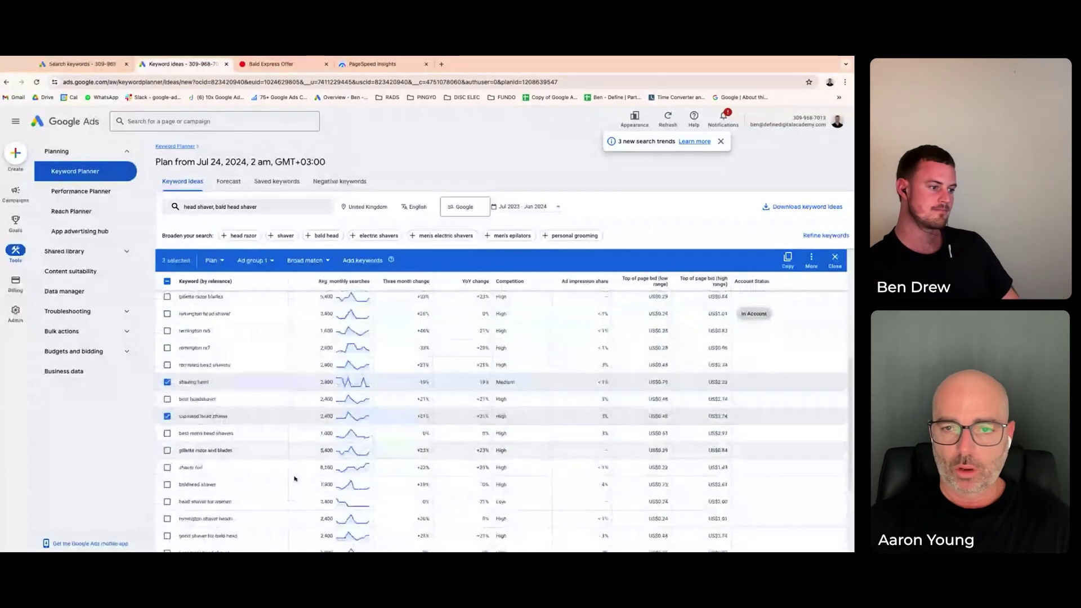
pyautogui.click(167, 501)
pyautogui.scroll(-1, 452, 472)
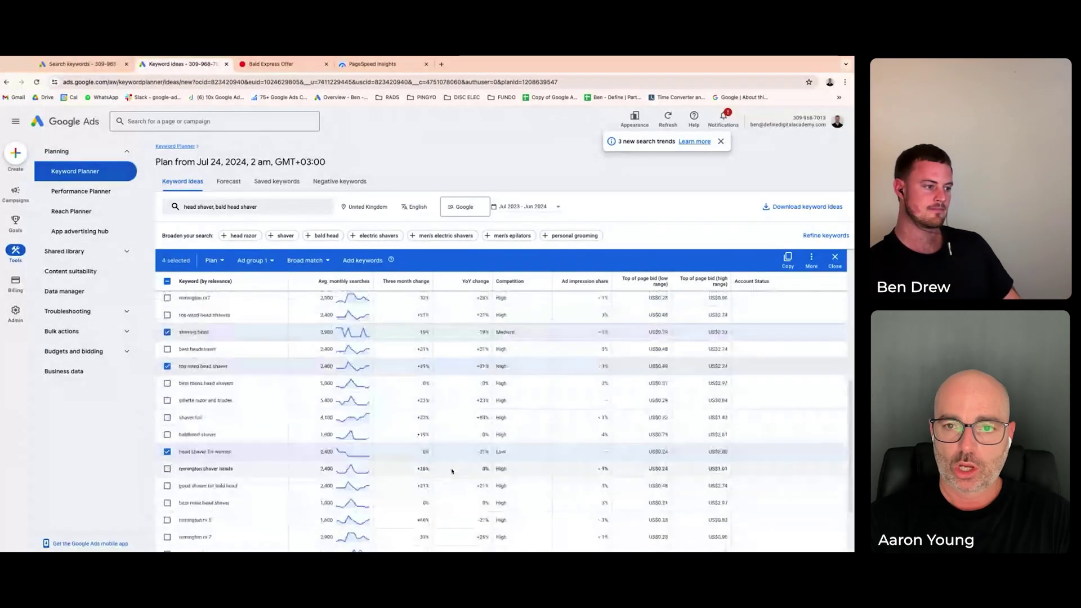
pyautogui.scroll(-1, 452, 472)
pyautogui.scroll(-2, 450, 475)
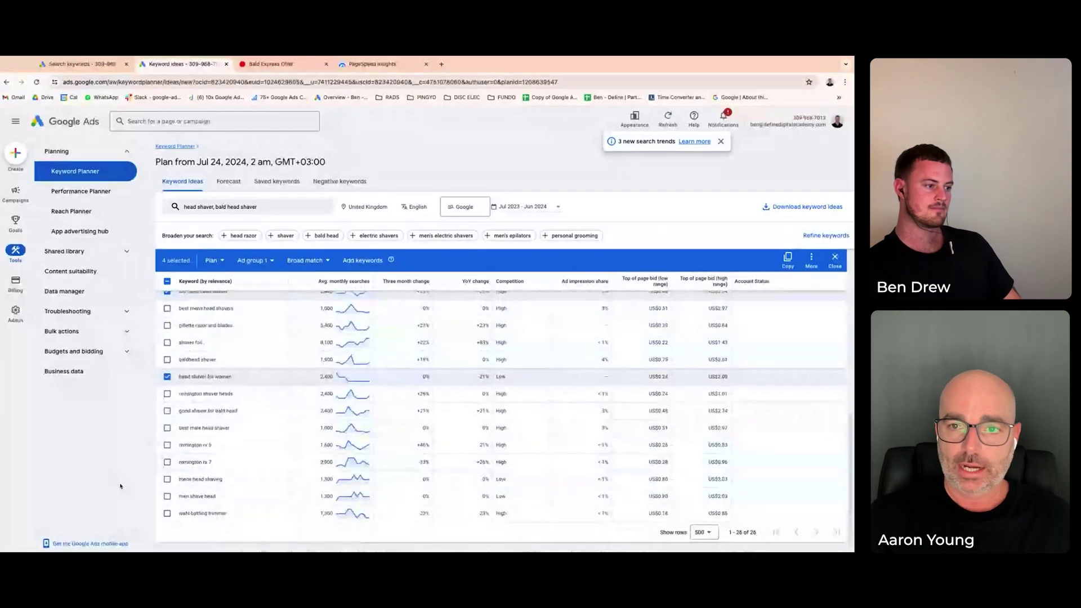
pyautogui.click(167, 479)
pyautogui.click(167, 496)
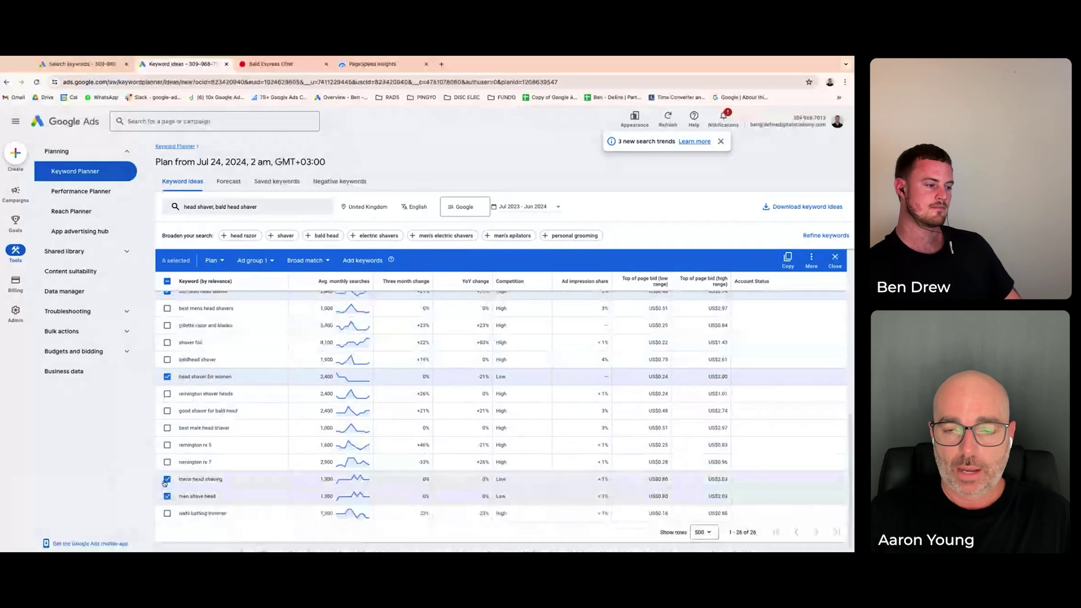
# Go back from the keyword ideas to the overview of all campaigns and examine the cost and conversion columns
pyautogui.scroll(-1, 169, 479)
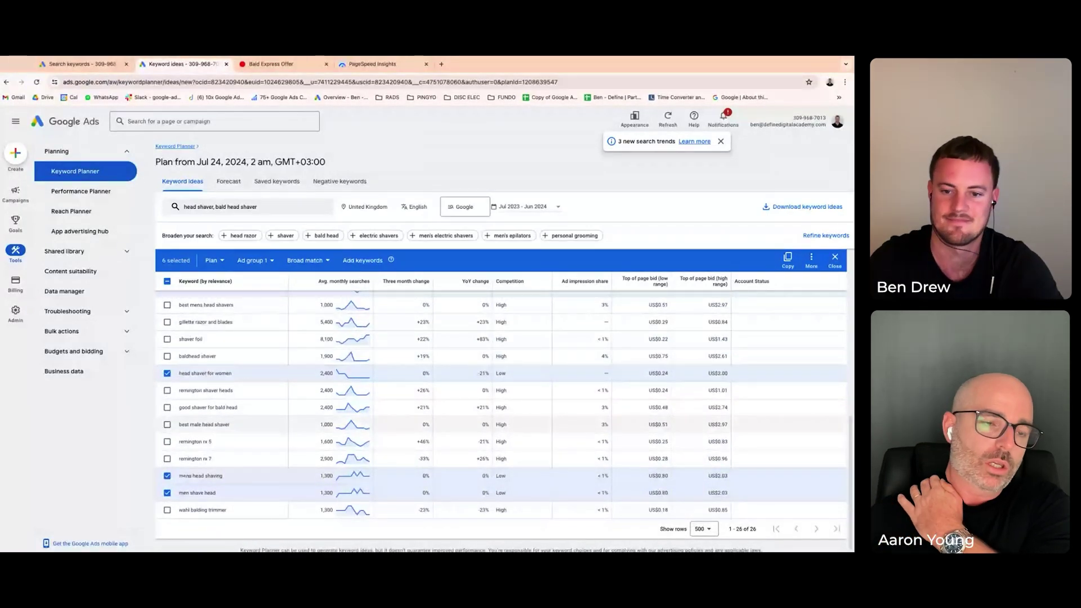
pyautogui.click(72, 66)
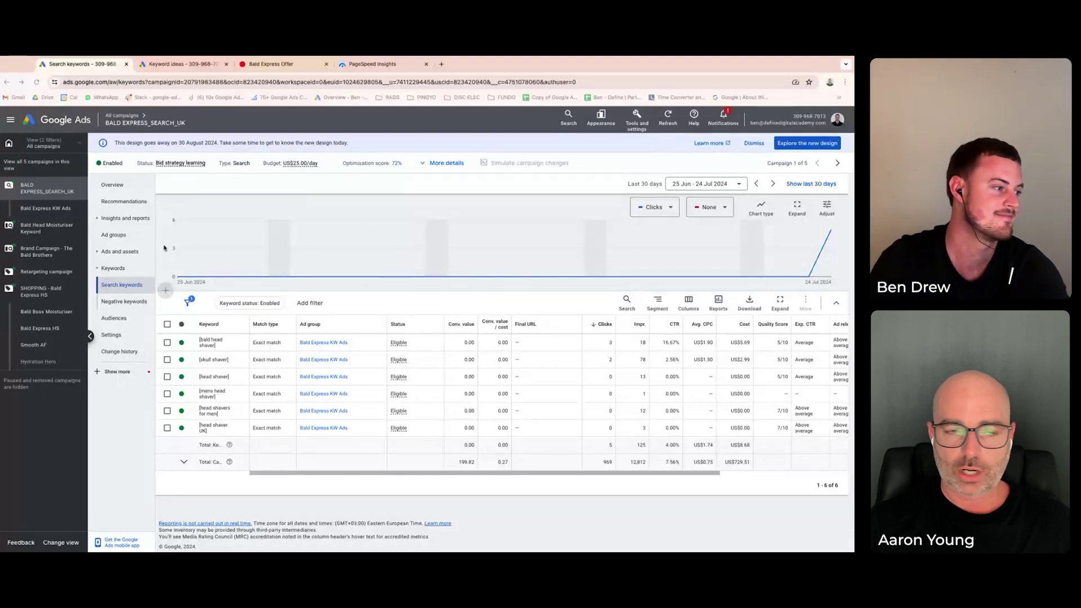
pyautogui.click(122, 115)
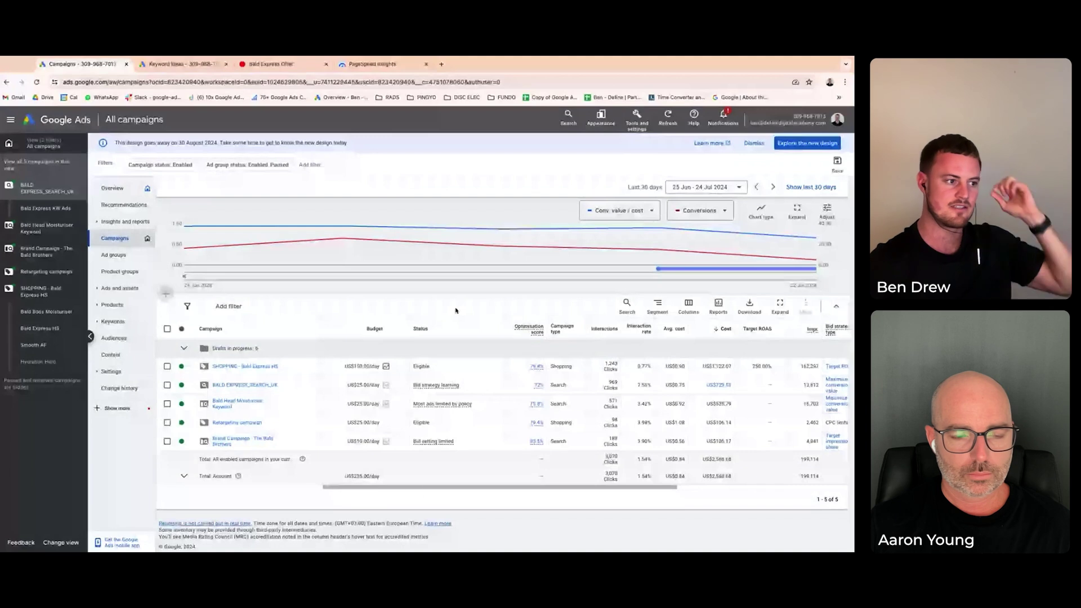
pyautogui.hscroll(3, 574, 370)
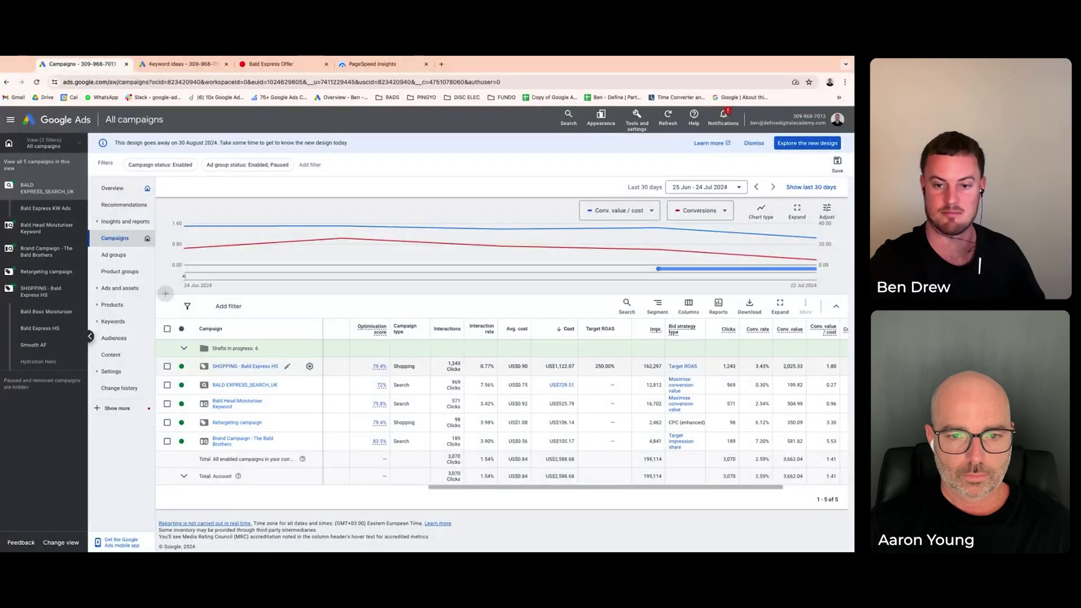
pyautogui.hscroll(3, 586, 405)
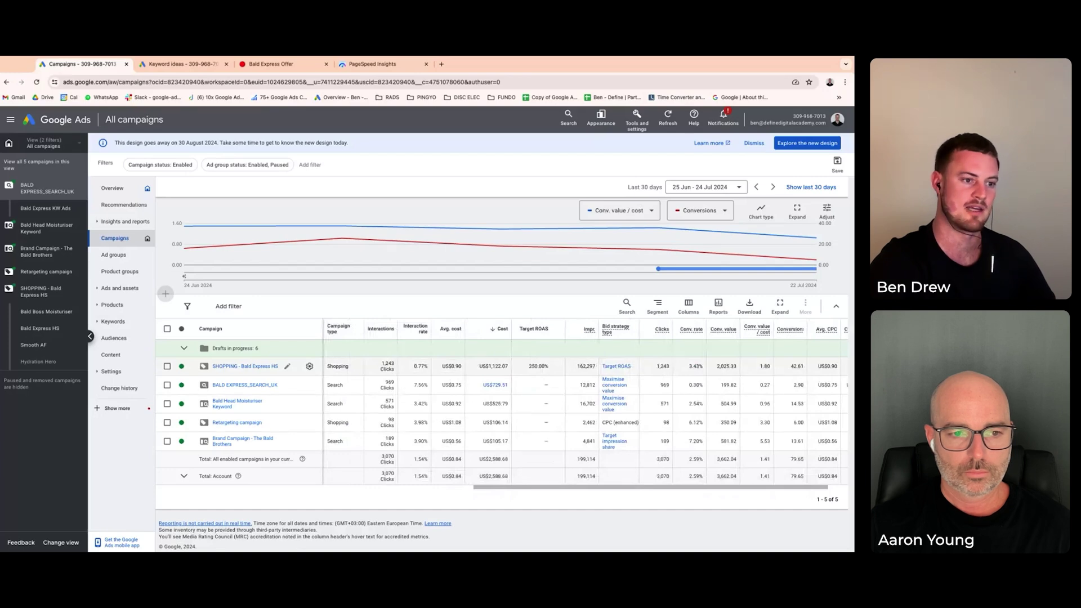
pyautogui.click(167, 366)
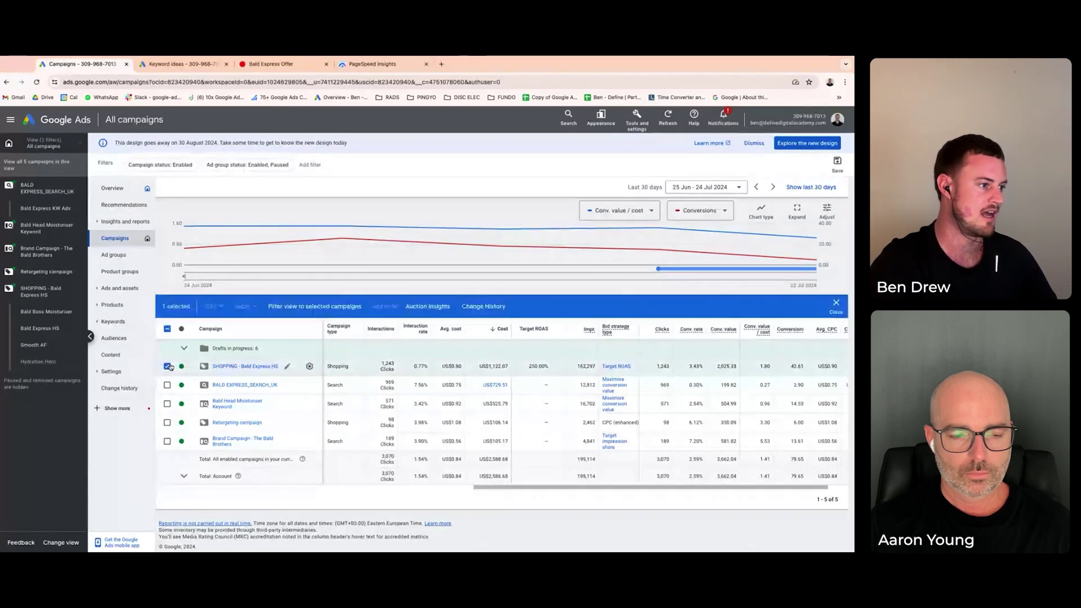
pyautogui.click(168, 423)
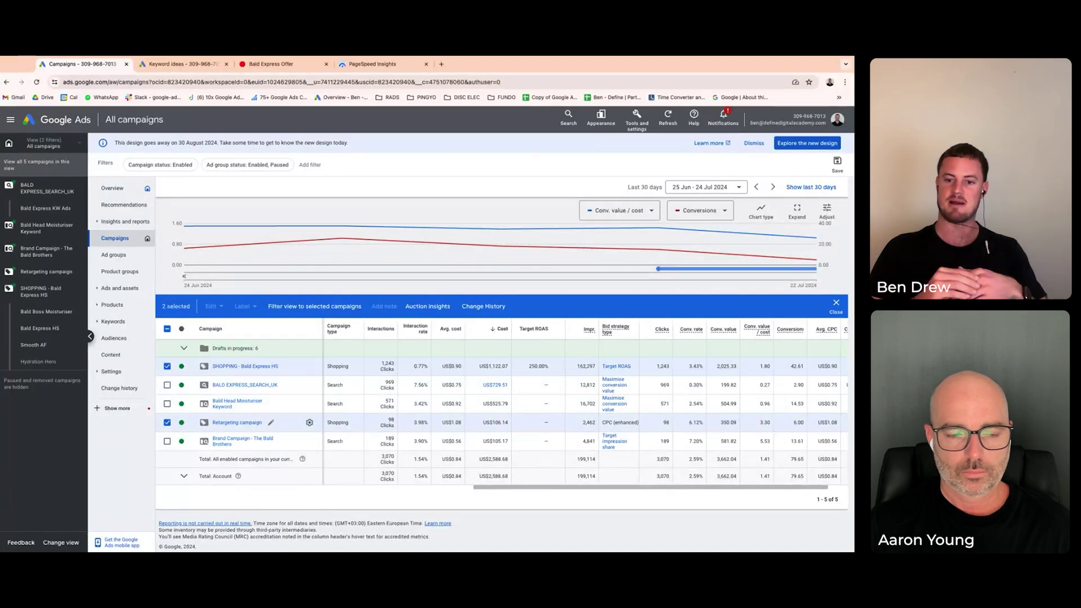
pyautogui.click(167, 366)
pyautogui.click(167, 422)
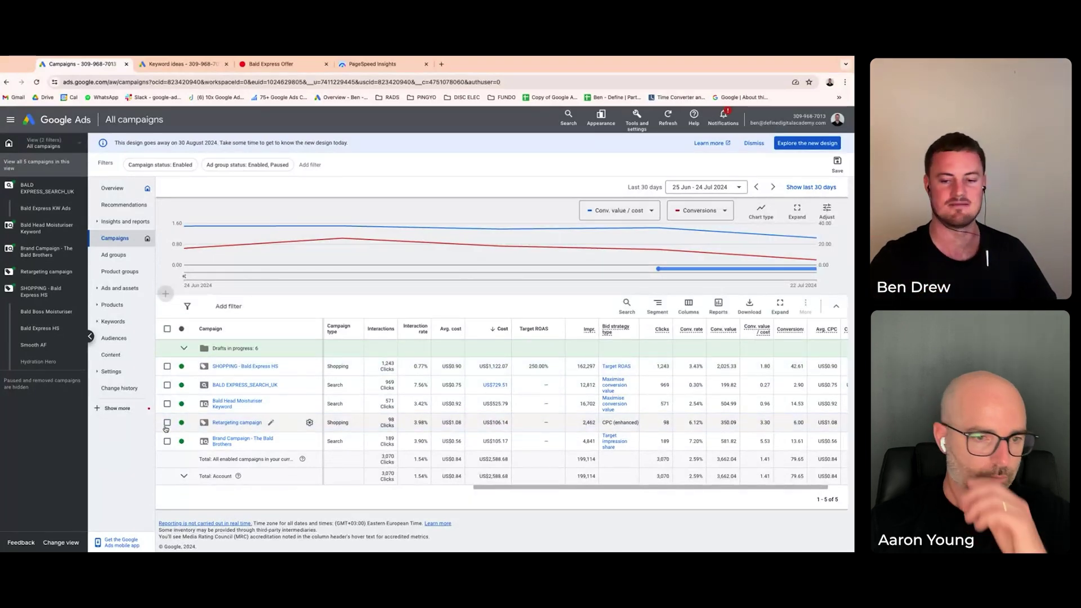
pyautogui.click(167, 423)
pyautogui.click(167, 366)
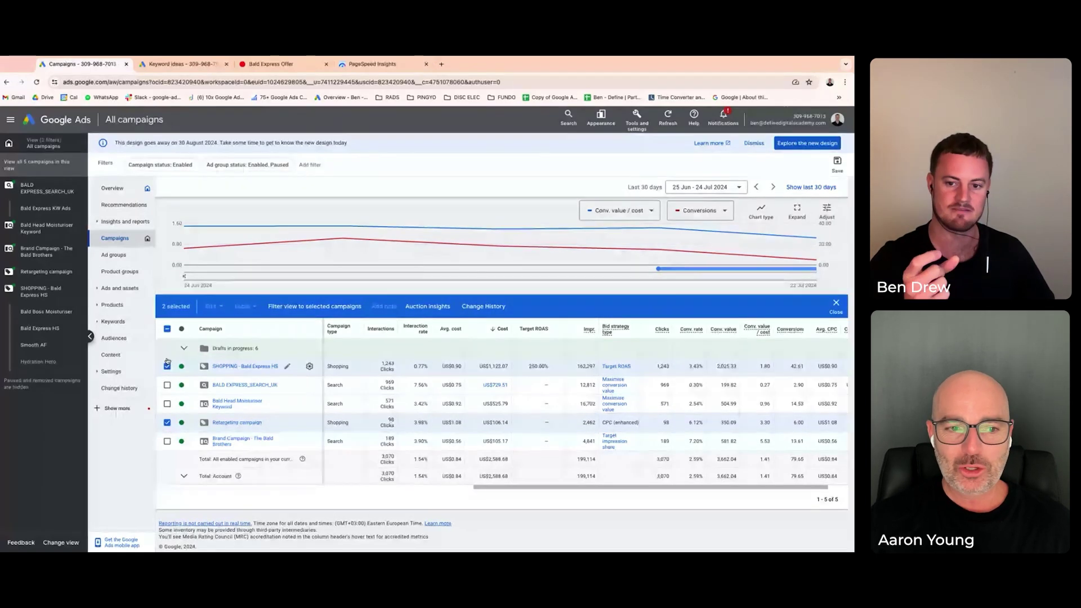
pyautogui.click(167, 366)
pyautogui.click(168, 422)
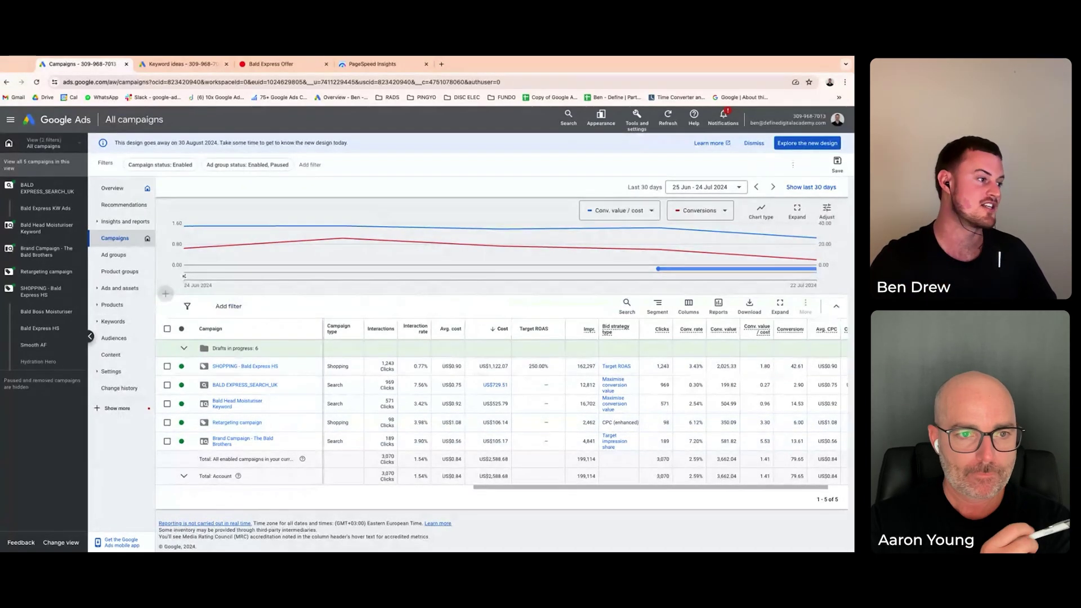
# Set the campaign report's date range to all time and reload the page
pyautogui.click(707, 187)
pyautogui.click(661, 370)
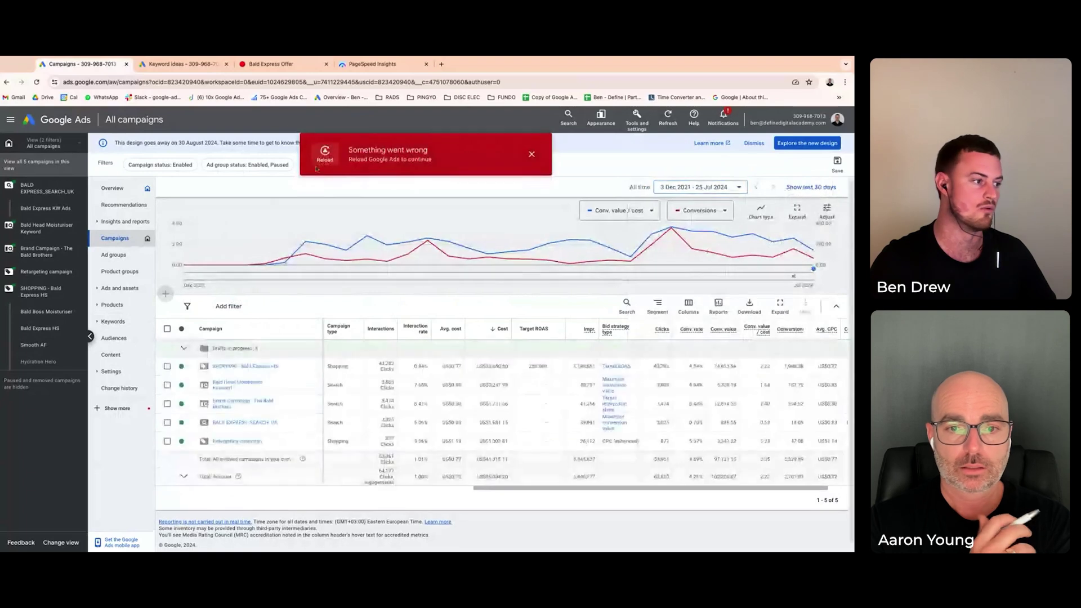
pyautogui.press('super+r')
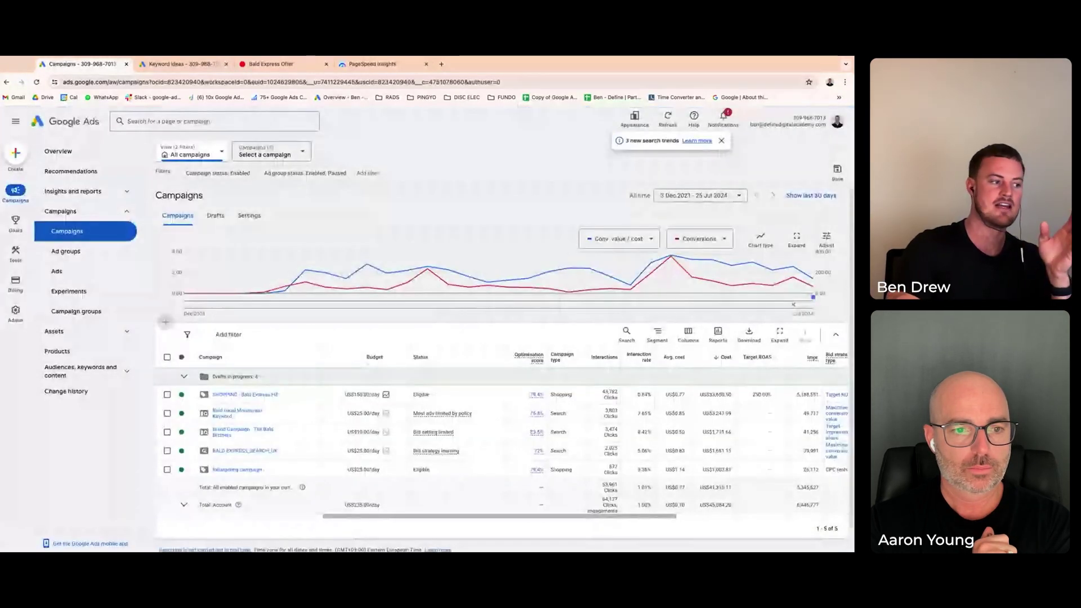
# Show the last 30 days for all campaigns and compare the conversions of "SHOPPING - Bald Express HS" and "Retargeting campaign"
pyautogui.click(219, 160)
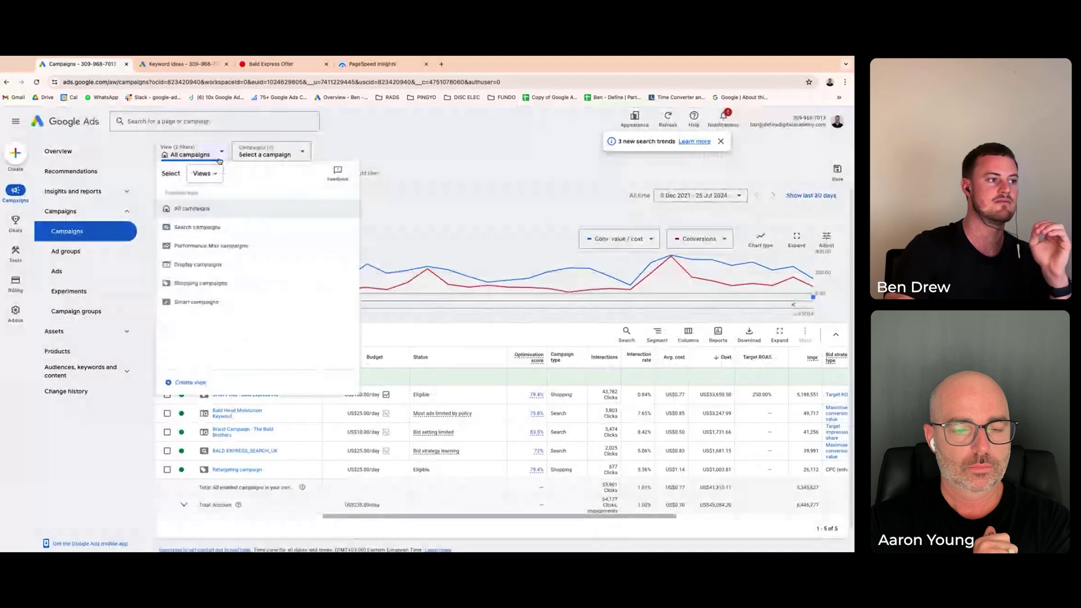
pyautogui.click(512, 334)
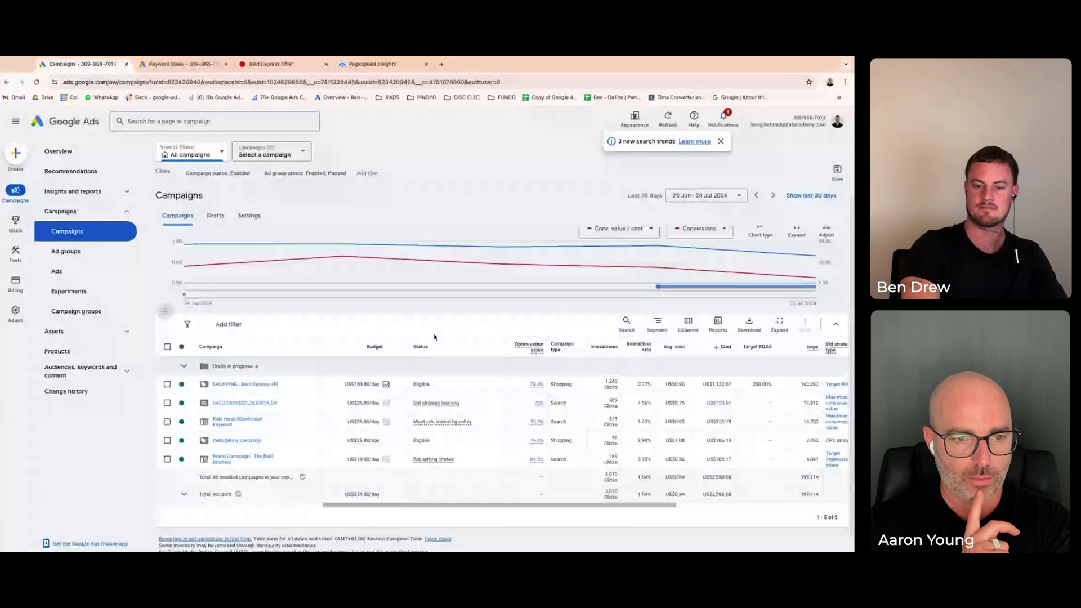
pyautogui.hscroll(5, 620, 394)
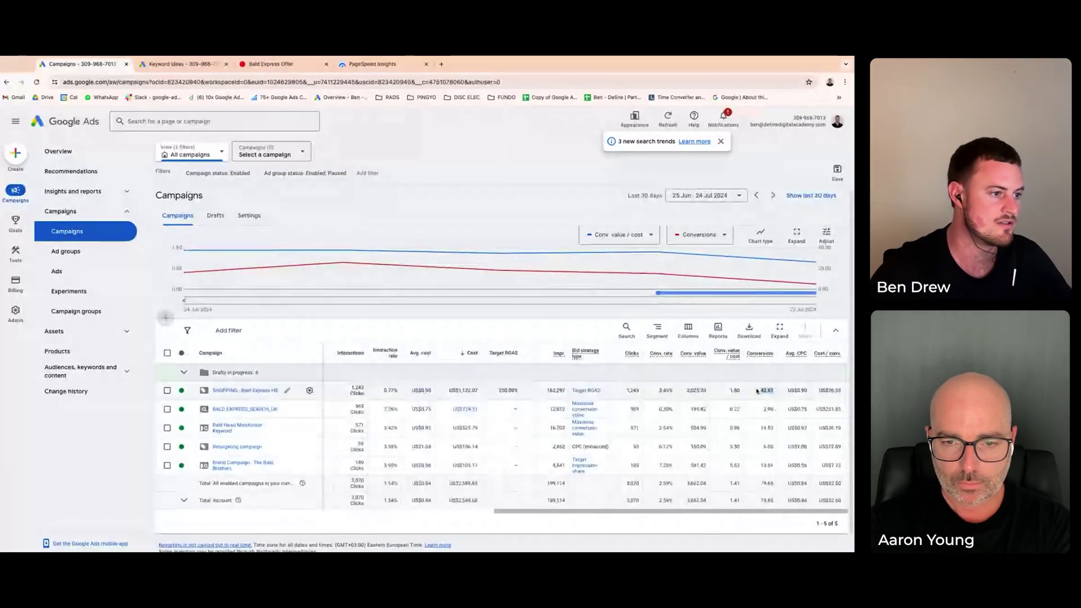
pyautogui.doubleClick(769, 447)
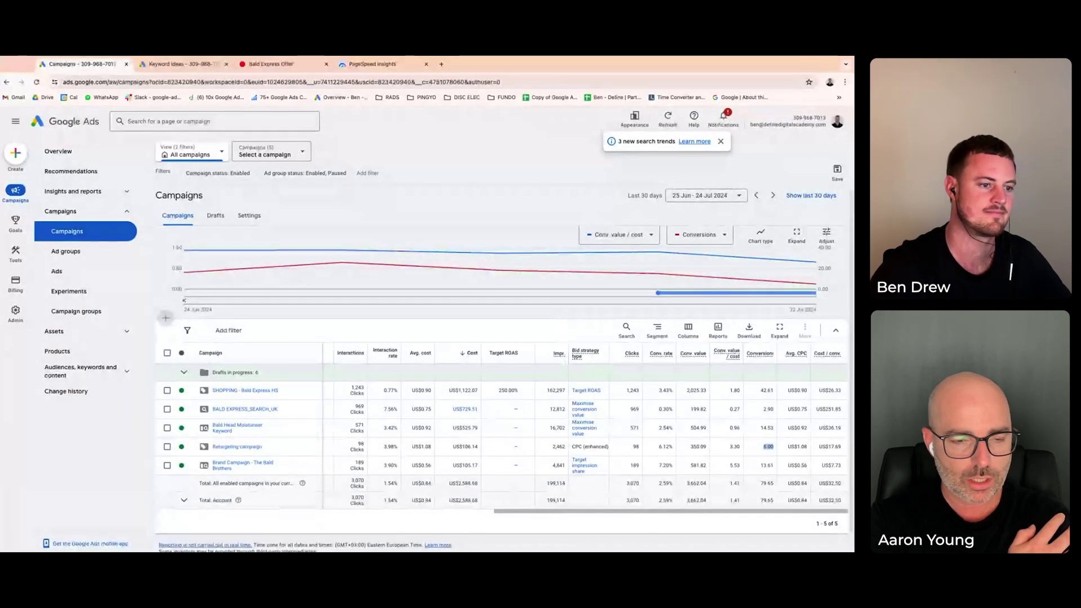
# Open the search terms report of the "SHOPPING - Bald Express HS" campaign and sort it by cost, highest first
pyautogui.click(244, 390)
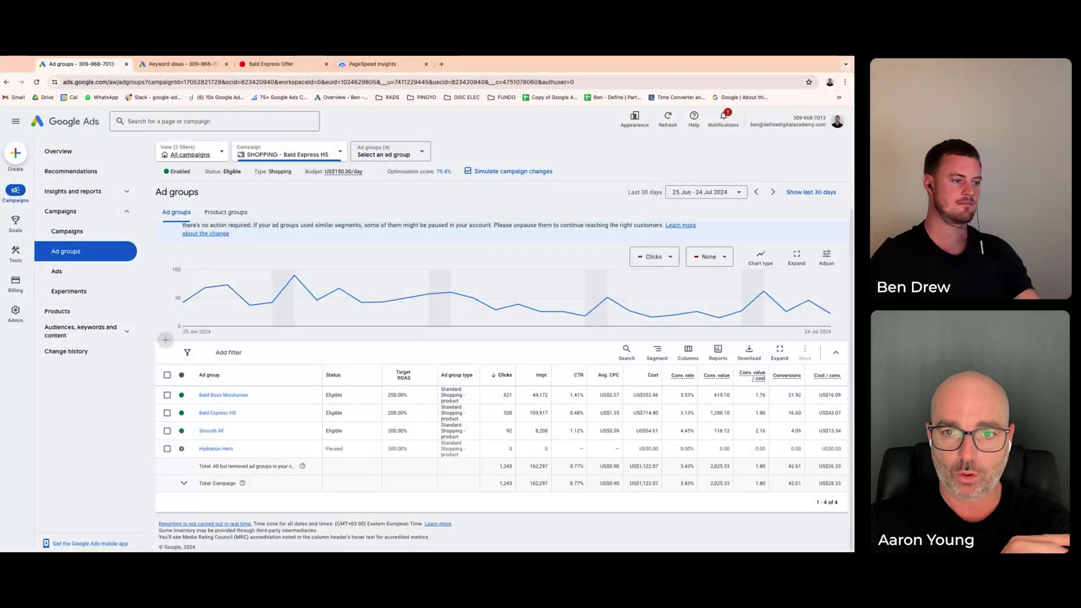
pyautogui.click(110, 192)
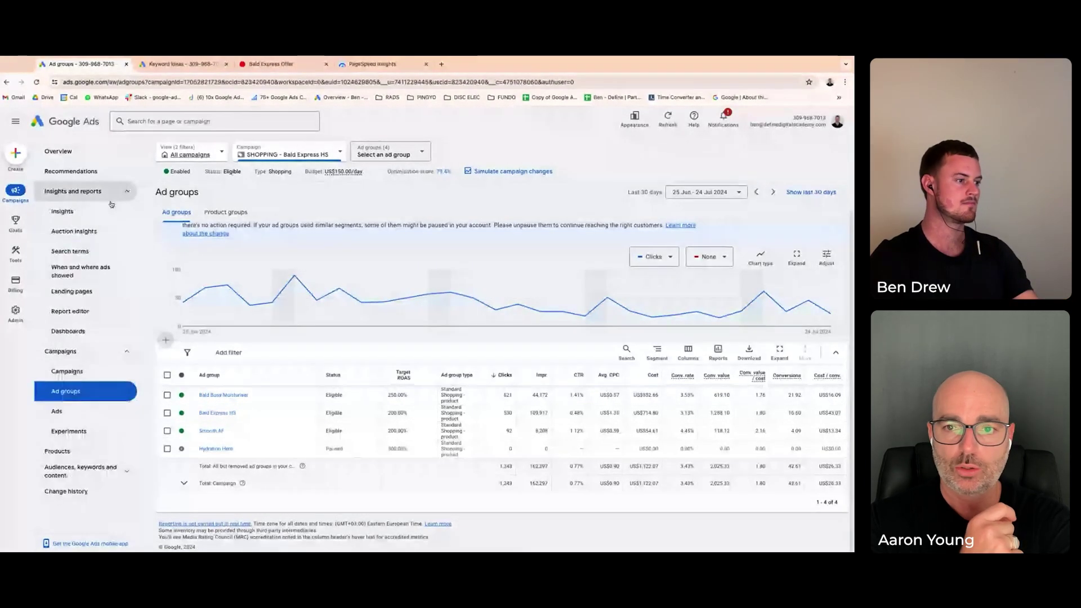
pyautogui.click(70, 251)
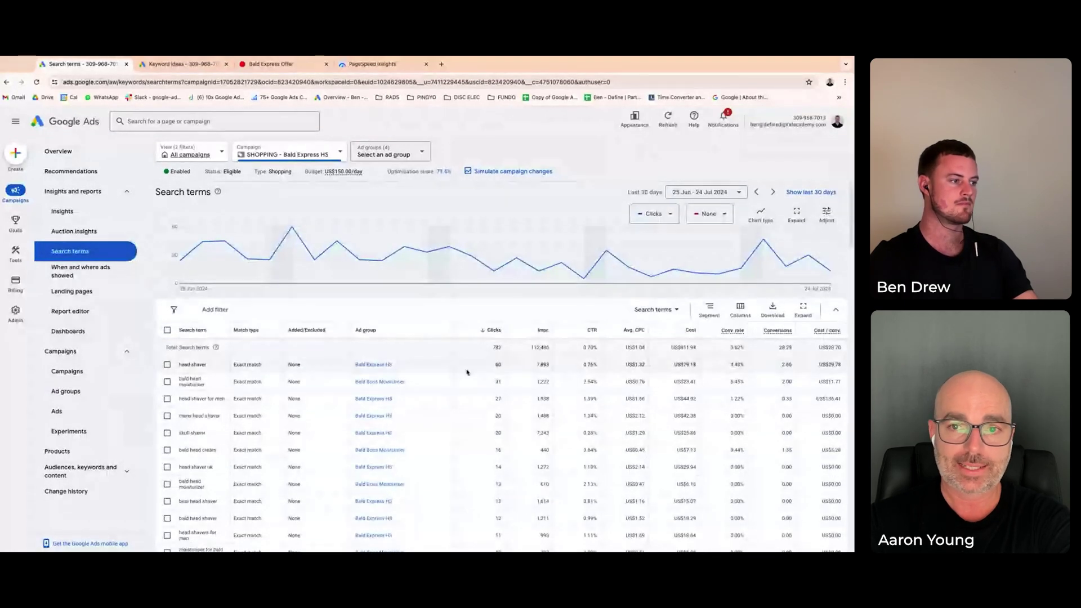
pyautogui.click(678, 317)
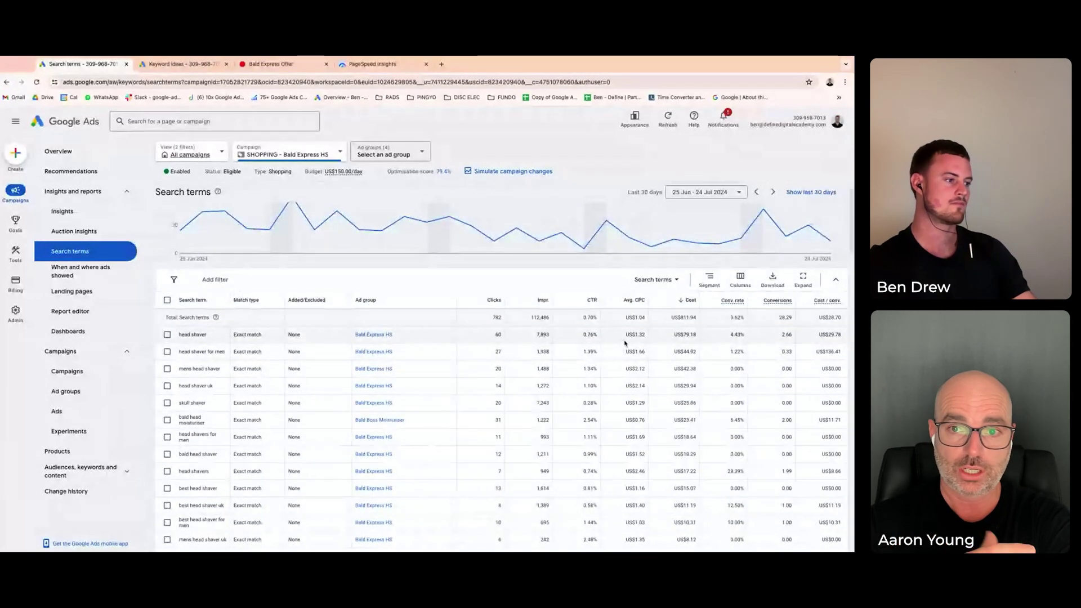
# Review the shopping campaign's most expensive search terms and widen the report to all campaigns
pyautogui.scroll(-1, 624, 344)
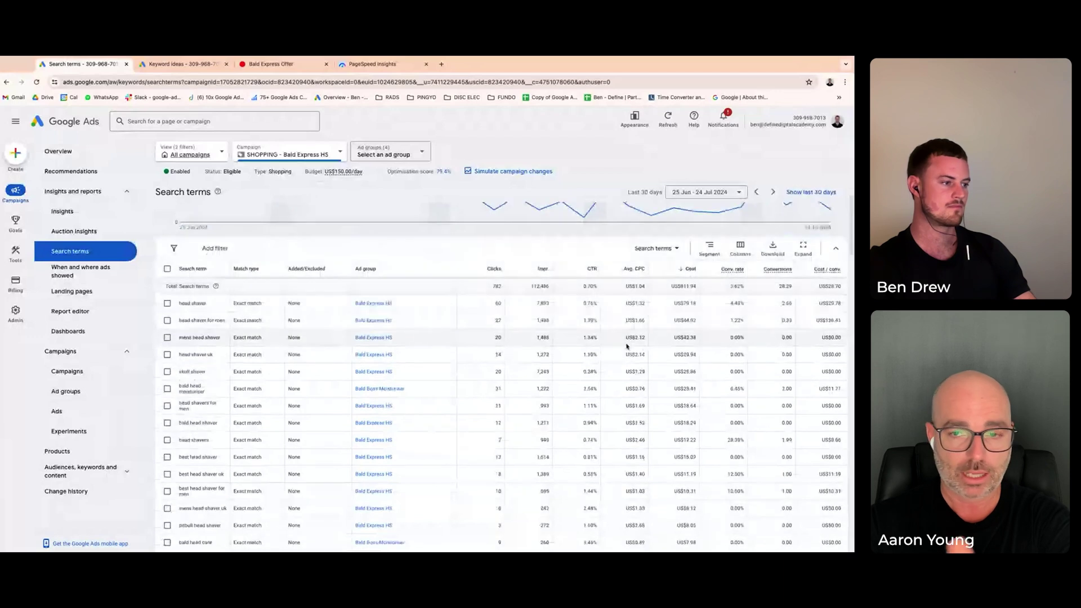
pyautogui.scroll(-1, 627, 347)
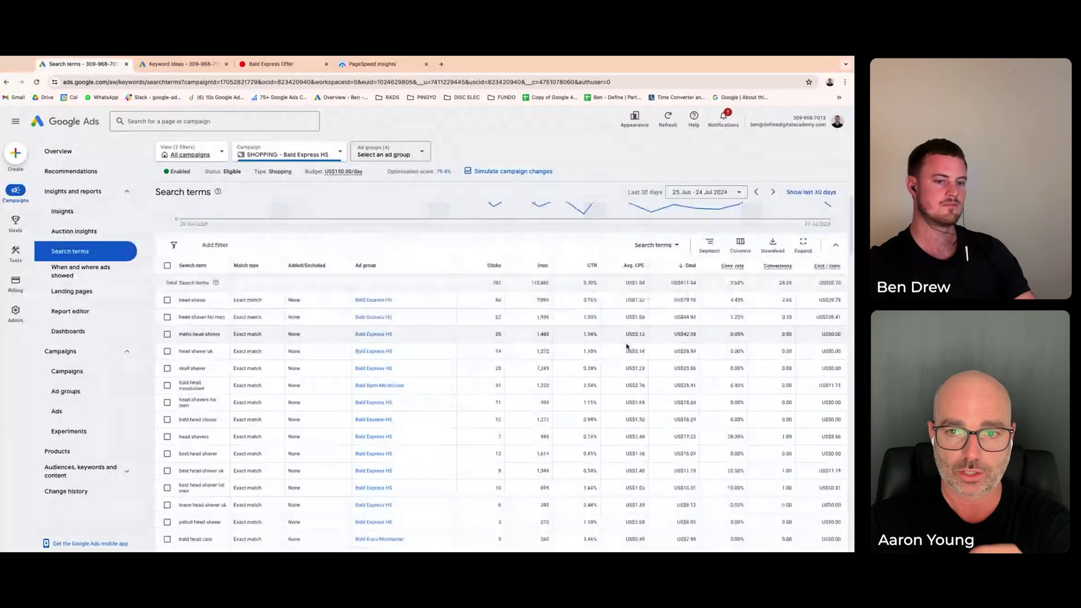
pyautogui.scroll(-1, 629, 347)
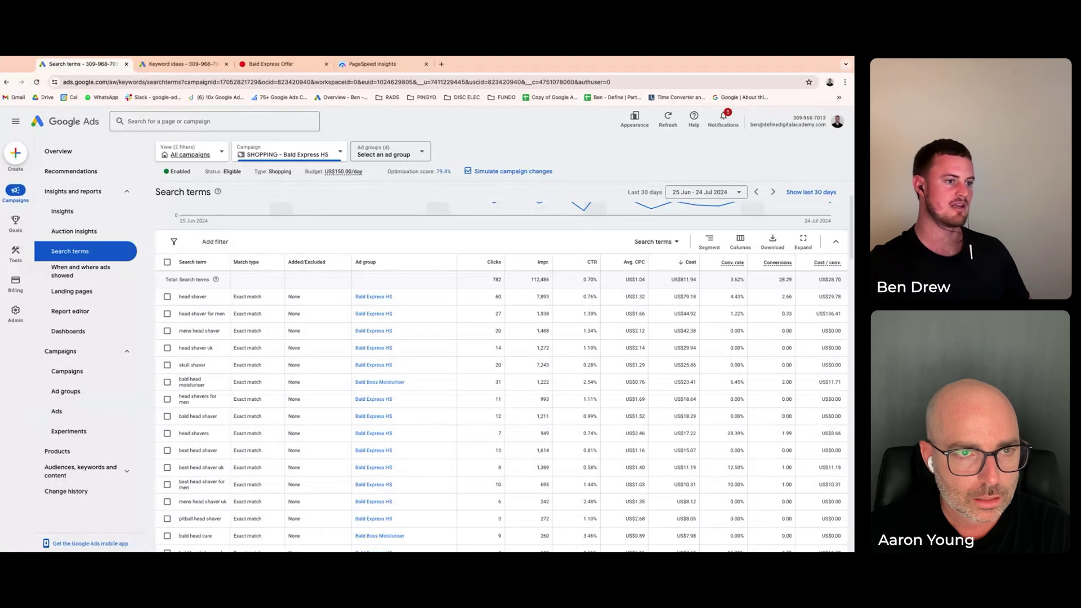
pyautogui.scroll(-1, 458, 336)
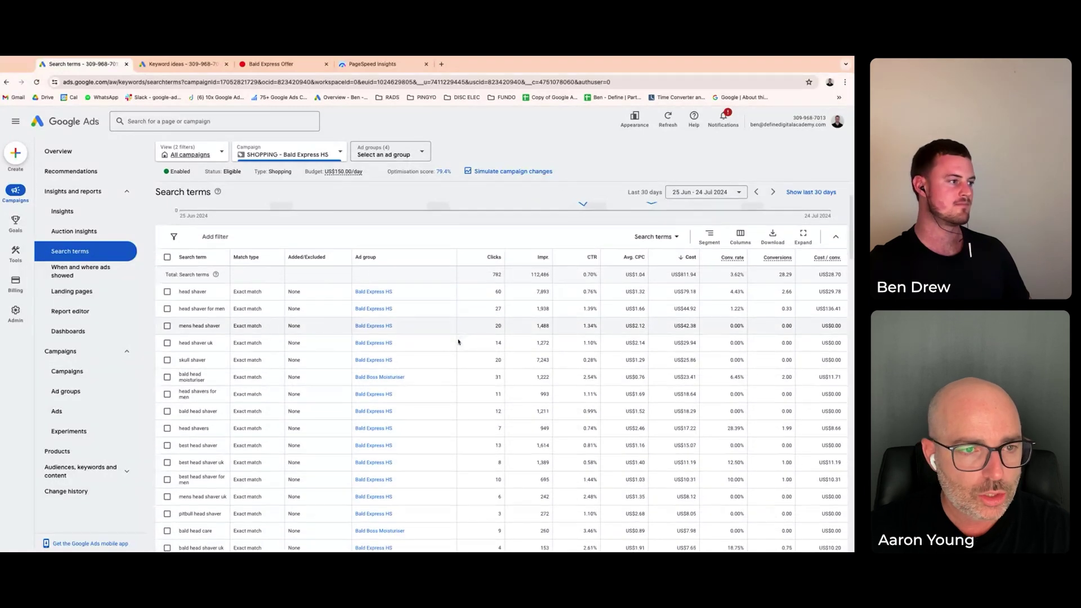
pyautogui.click(169, 156)
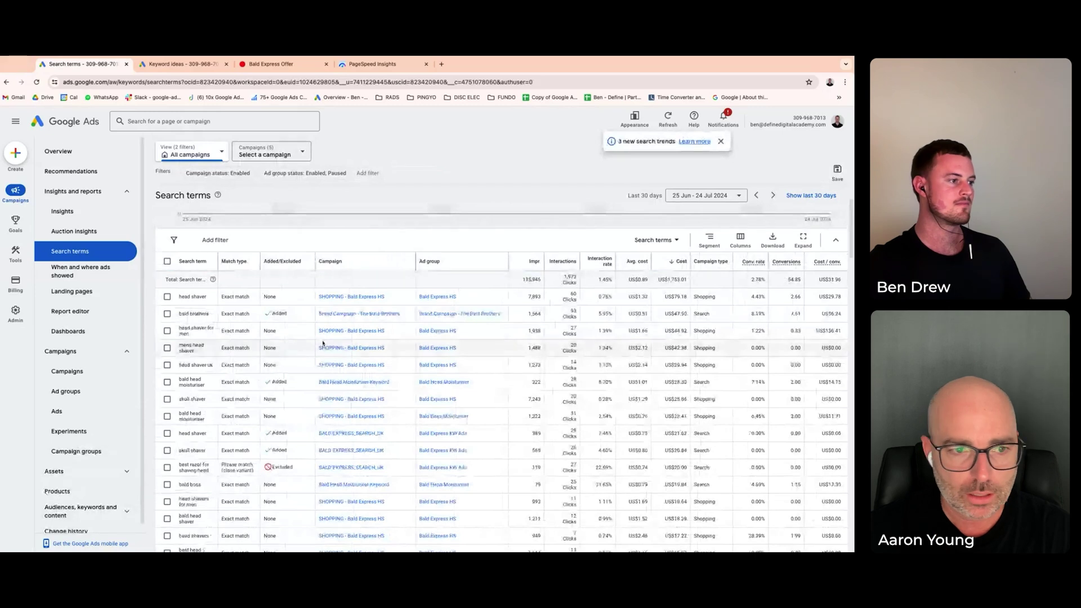
# Open the Bald Express head shaving kit page in The Bald Brothers store and examine its price, add-ons and product description
pyautogui.click(287, 66)
pyautogui.click(281, 130)
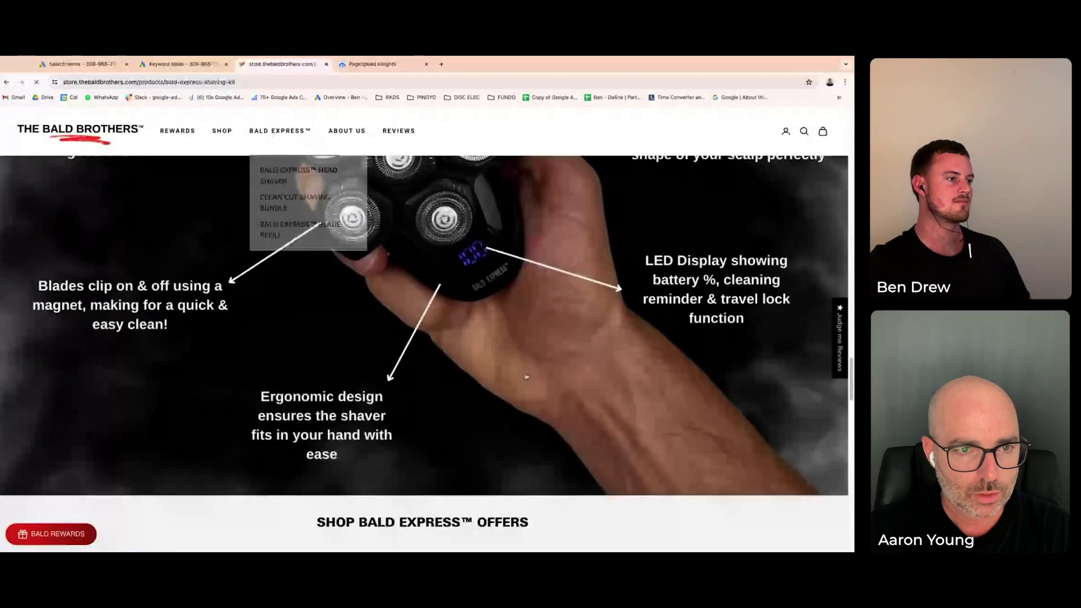
pyautogui.scroll(-1, 751, 238)
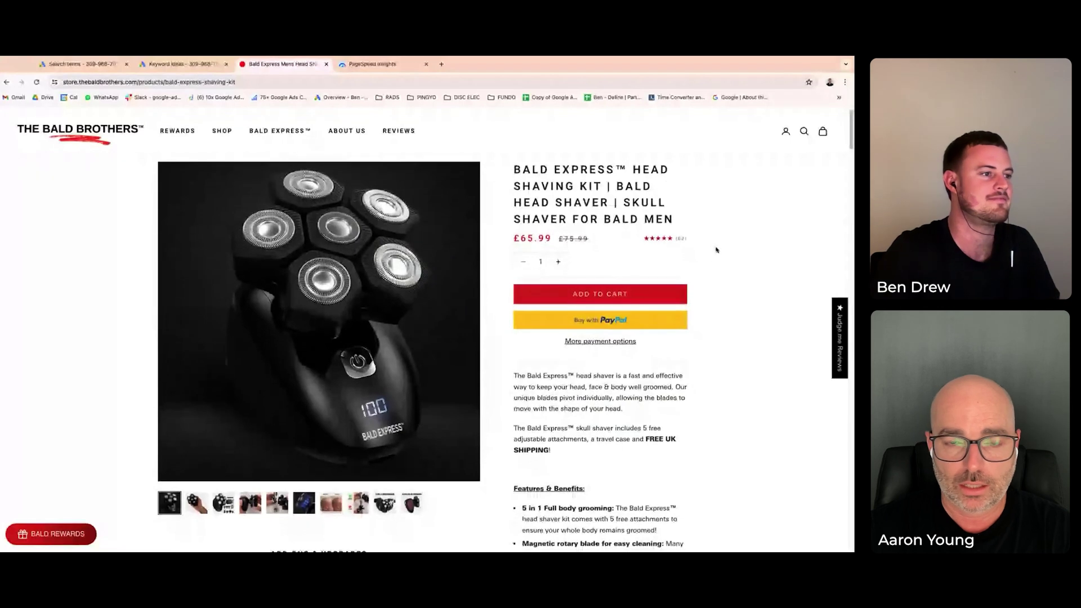
pyautogui.scroll(-1, 718, 254)
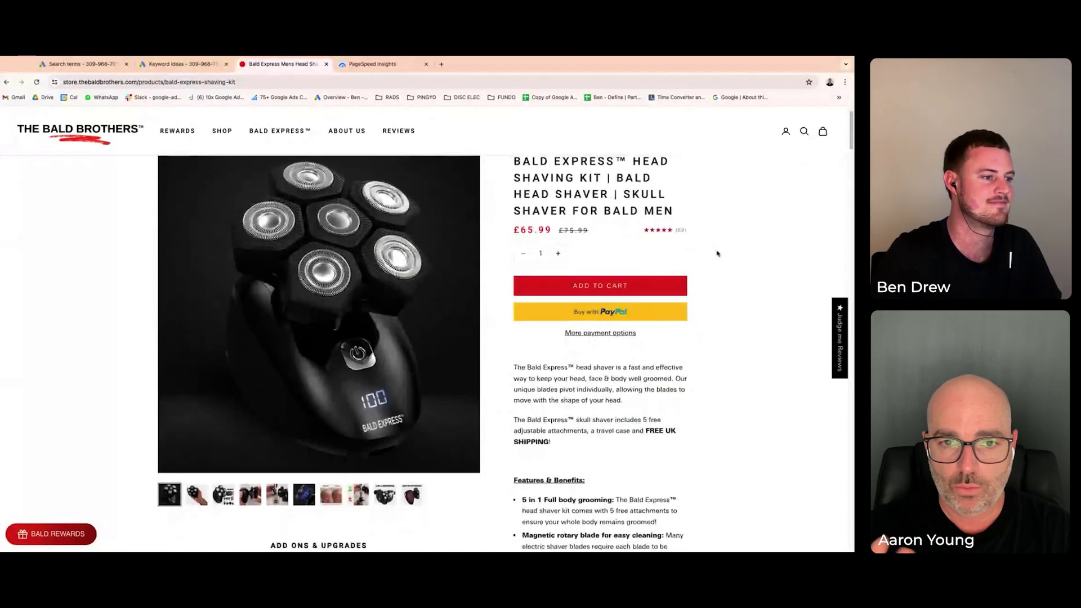
pyautogui.scroll(-1, 717, 253)
pyautogui.scroll(-3, 717, 254)
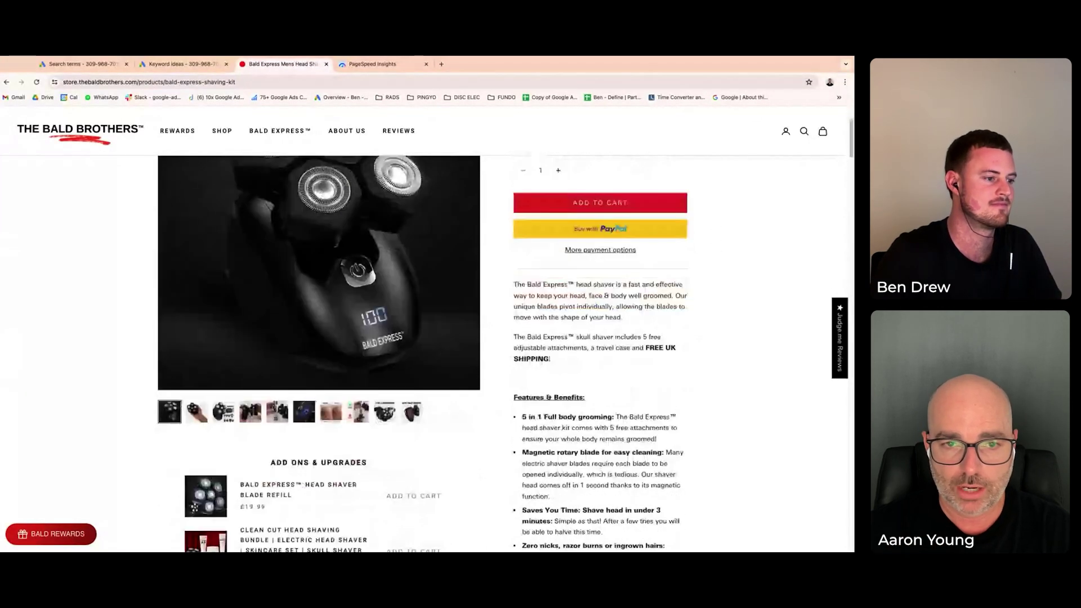
pyautogui.scroll(-5, 652, 357)
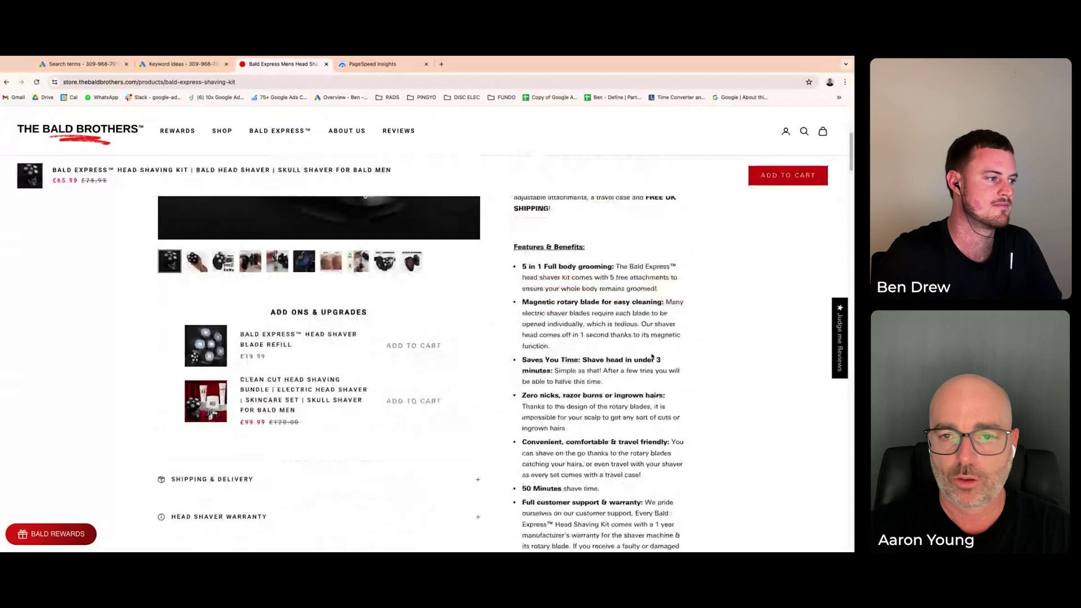
pyautogui.scroll(8, 652, 357)
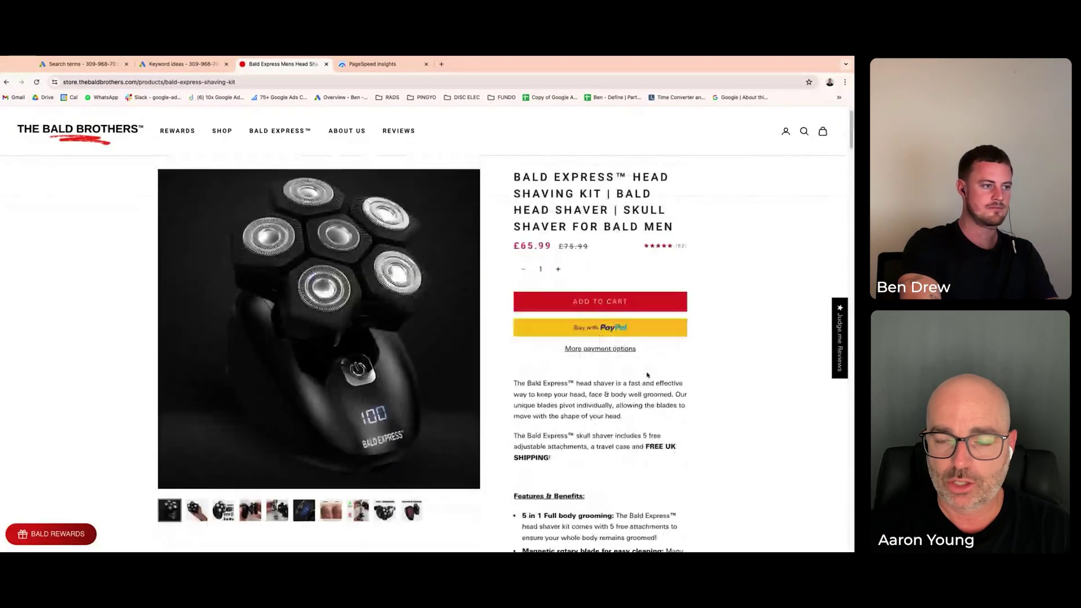
pyautogui.scroll(1, 742, 369)
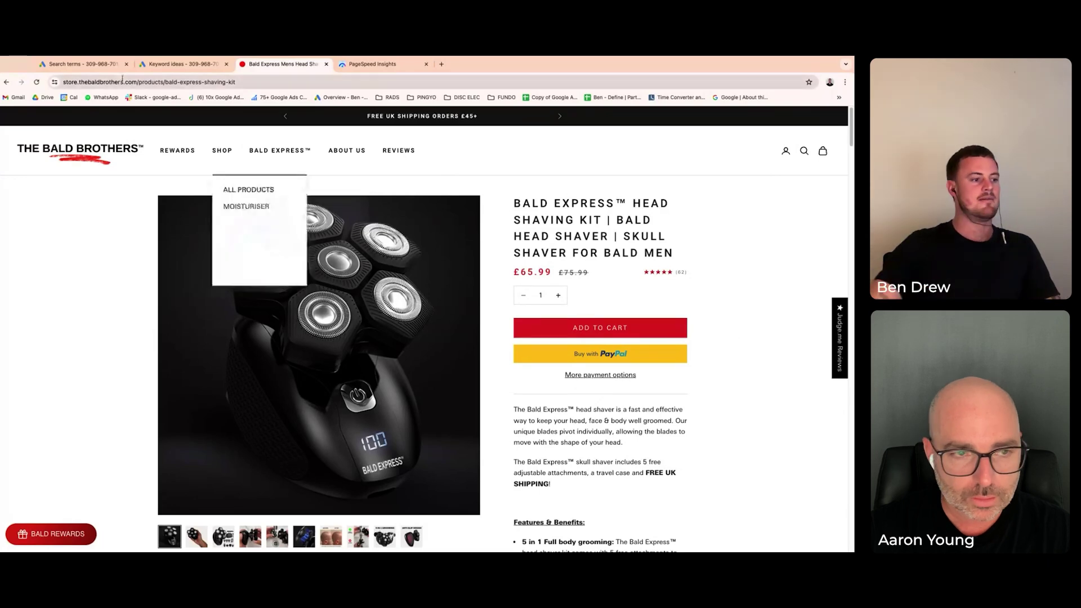
# Return to the Google Ads search terms report and narrow it to the "SHOPPING - Bald Express HS" campaign
pyautogui.click(110, 65)
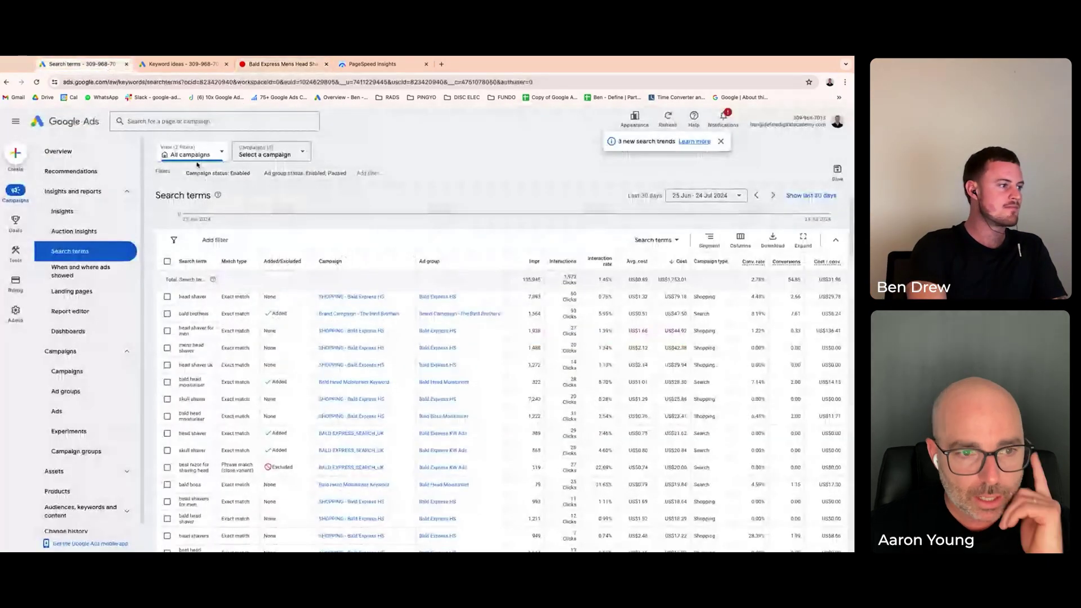
pyautogui.click(190, 154)
pyautogui.click(200, 212)
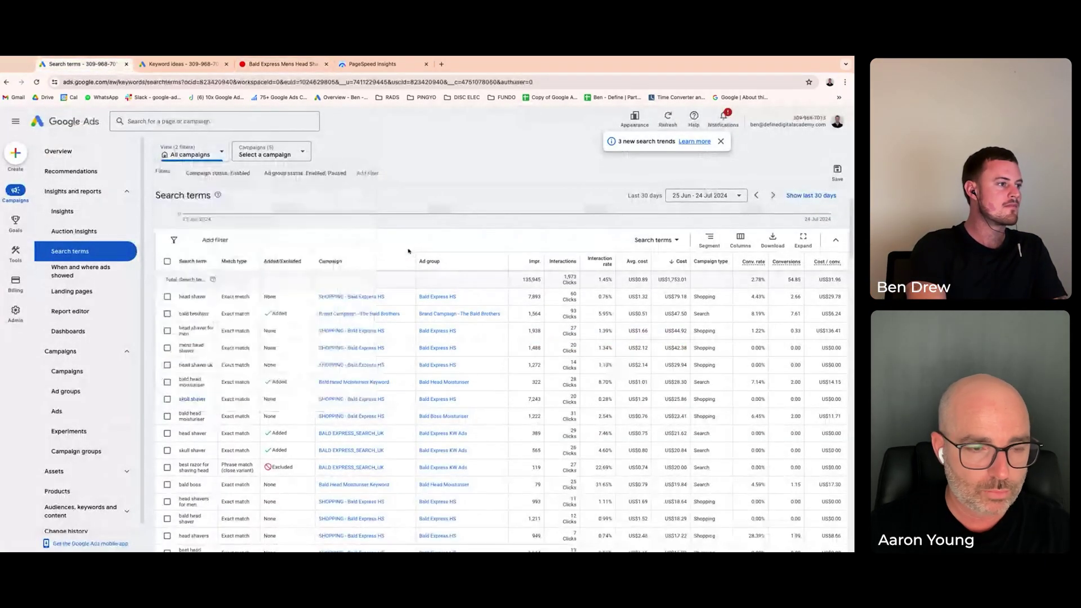
pyautogui.click(271, 152)
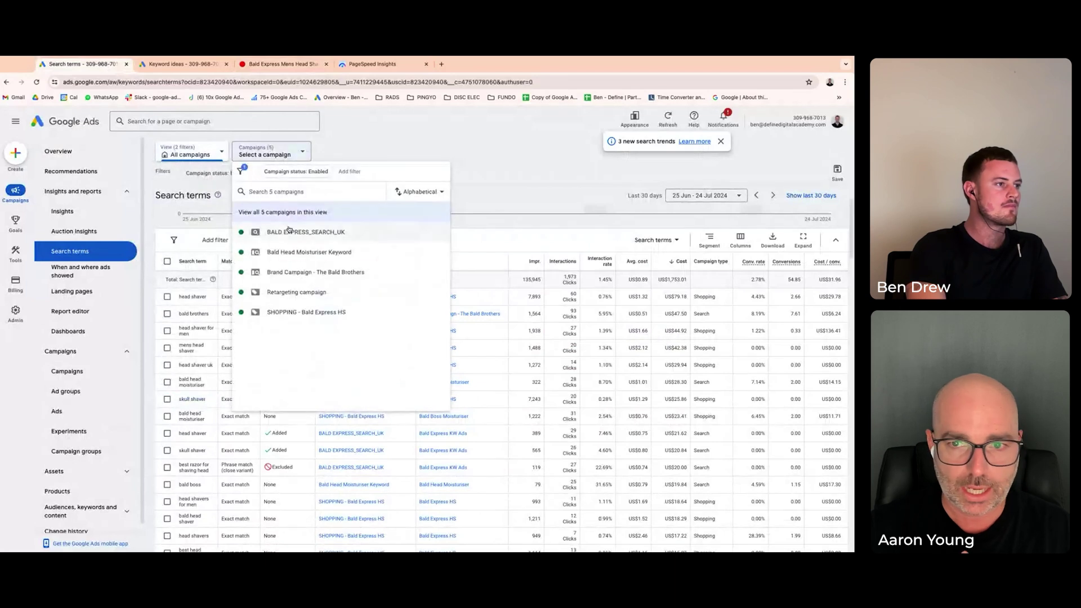
pyautogui.click(276, 312)
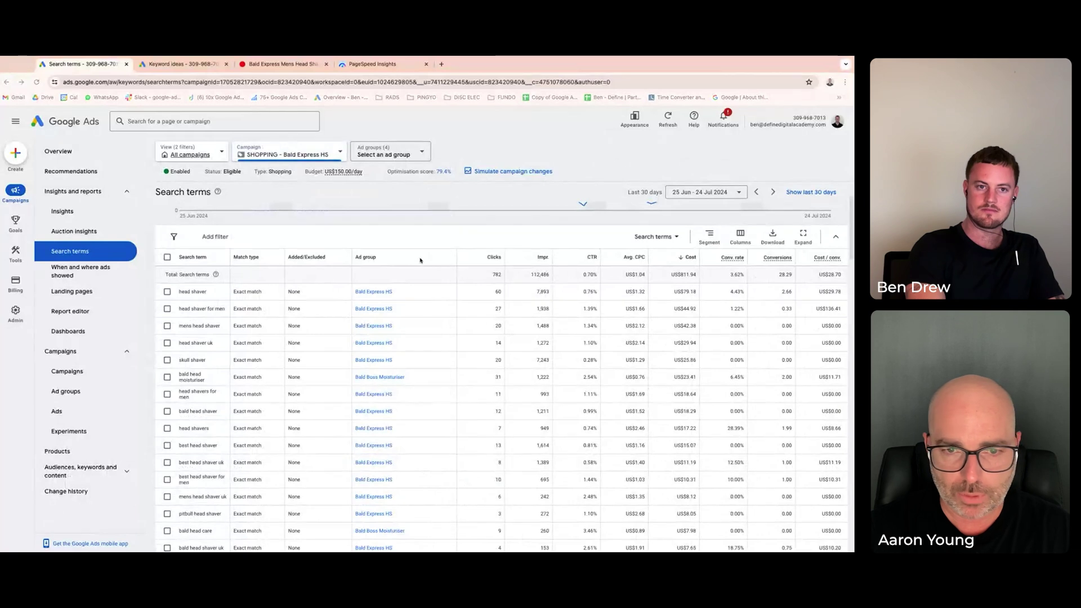
# Open the shopping campaign's products report and set its date range to the 60 days up to yesterday
pyautogui.click(57, 451)
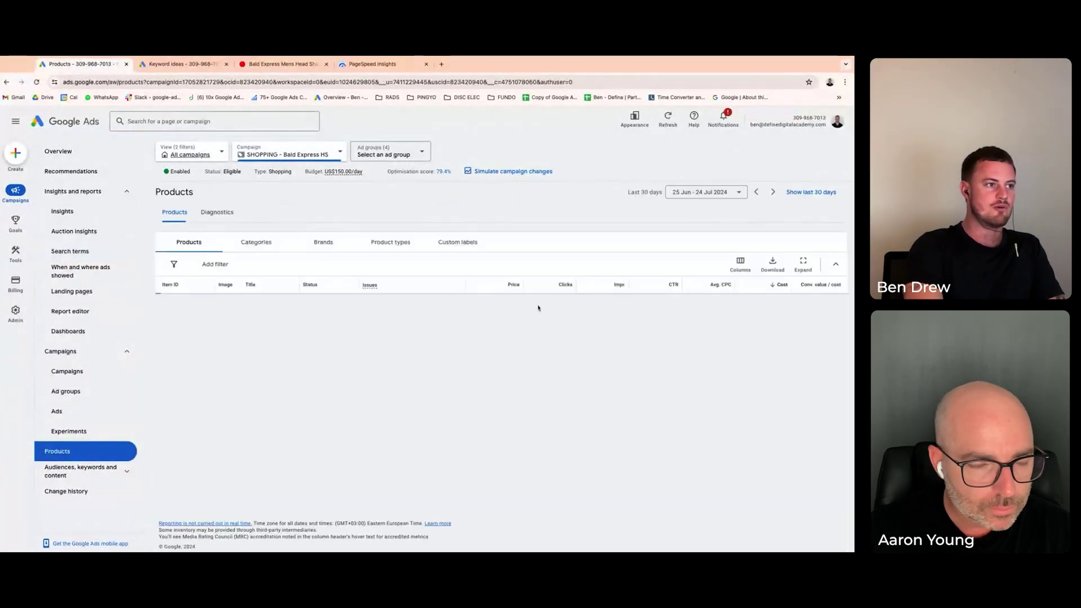
pyautogui.scroll(-1, 550, 345)
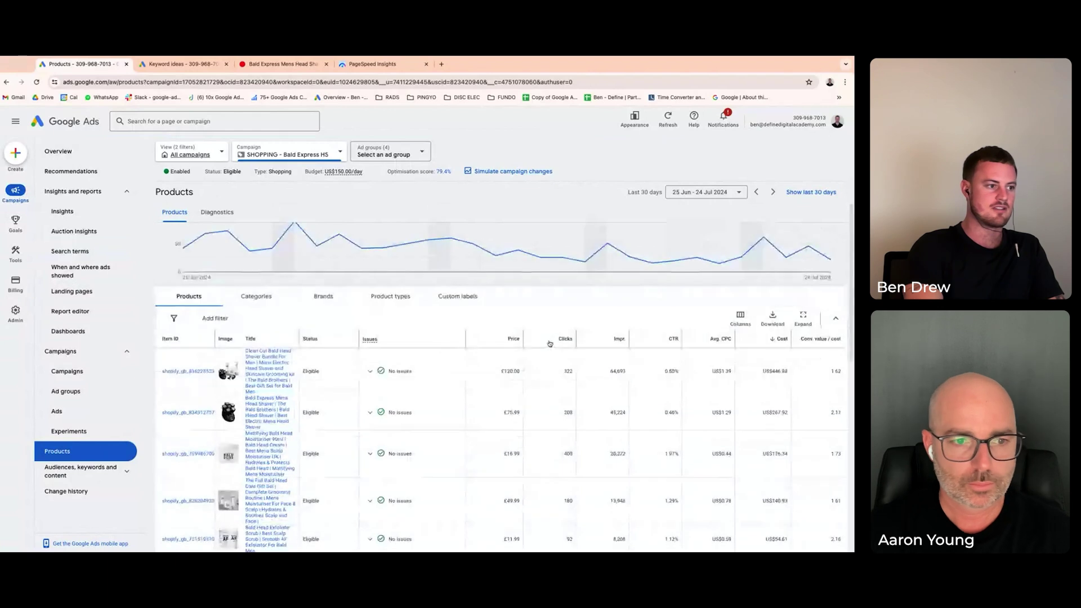
pyautogui.scroll(-2, 556, 387)
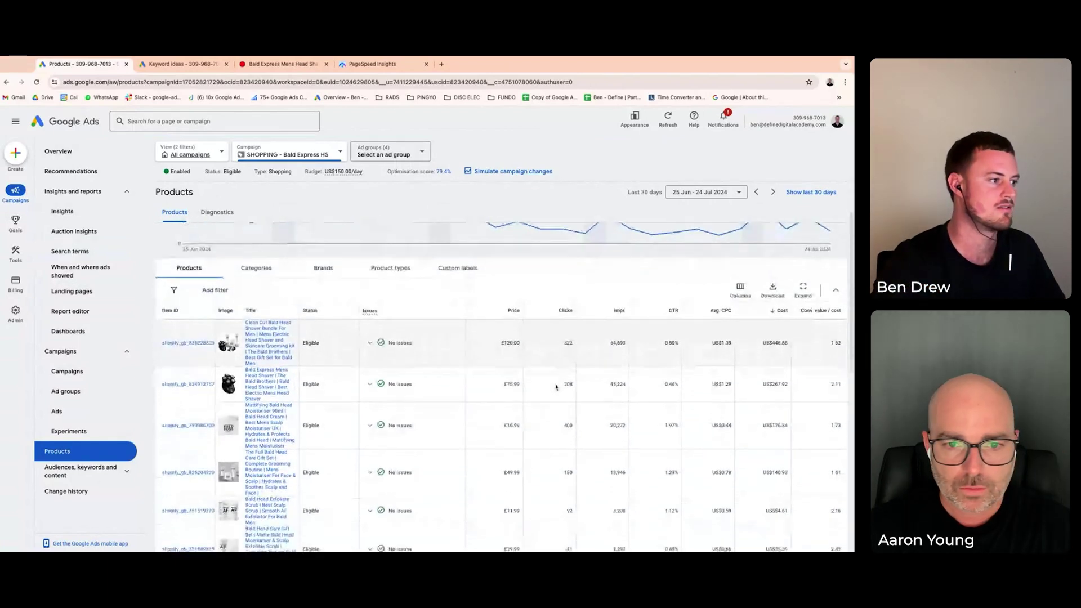
pyautogui.click(705, 192)
pyautogui.click(646, 417)
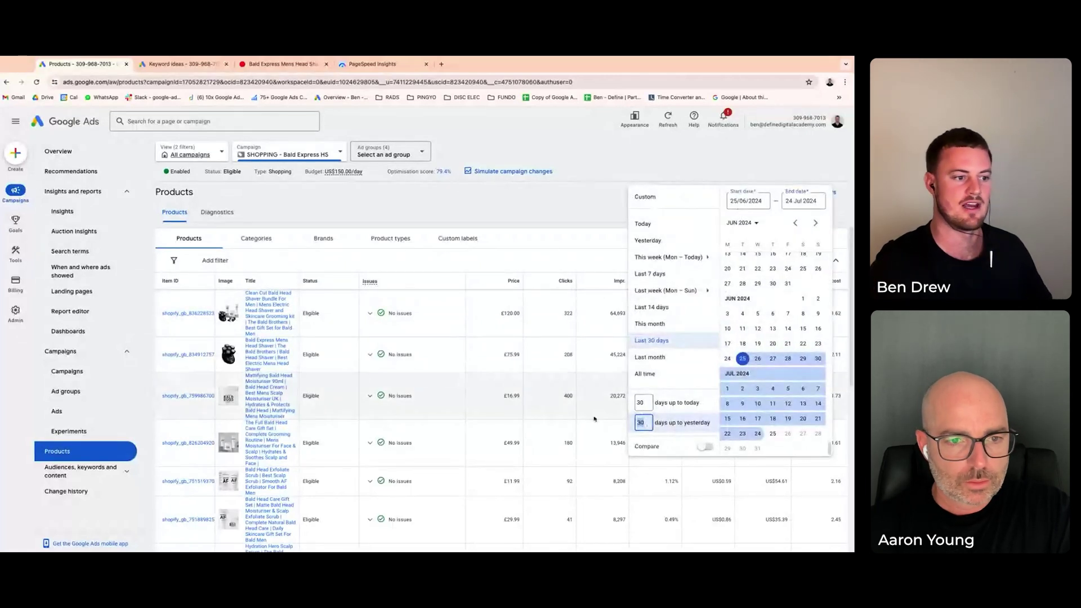
pyautogui.write('60')
pyautogui.press('Return')
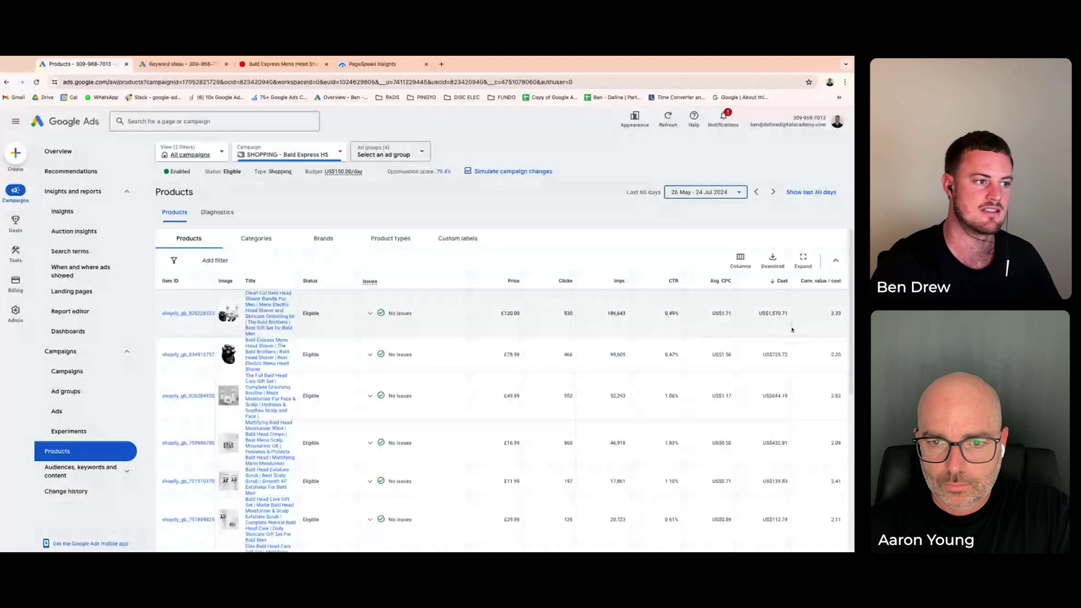
# Compare the cost of the Bald Express head shaver with that of the Clean Cut head shaver bundle in the products report
pyautogui.scroll(-1, 791, 330)
pyautogui.moveTo(771, 350); pyautogui.dragTo(787, 351)
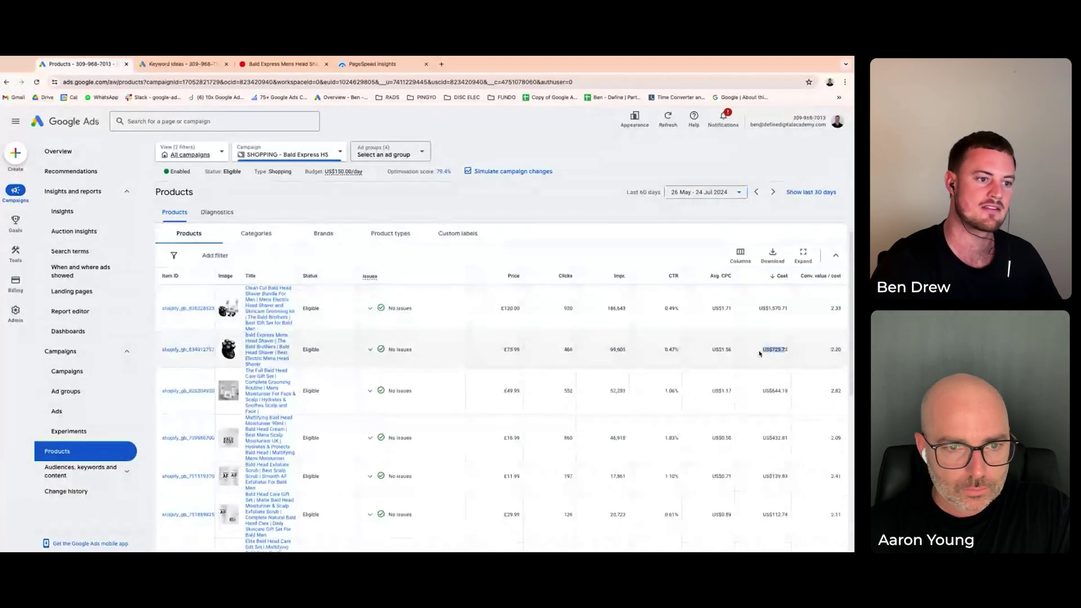
pyautogui.click(784, 316)
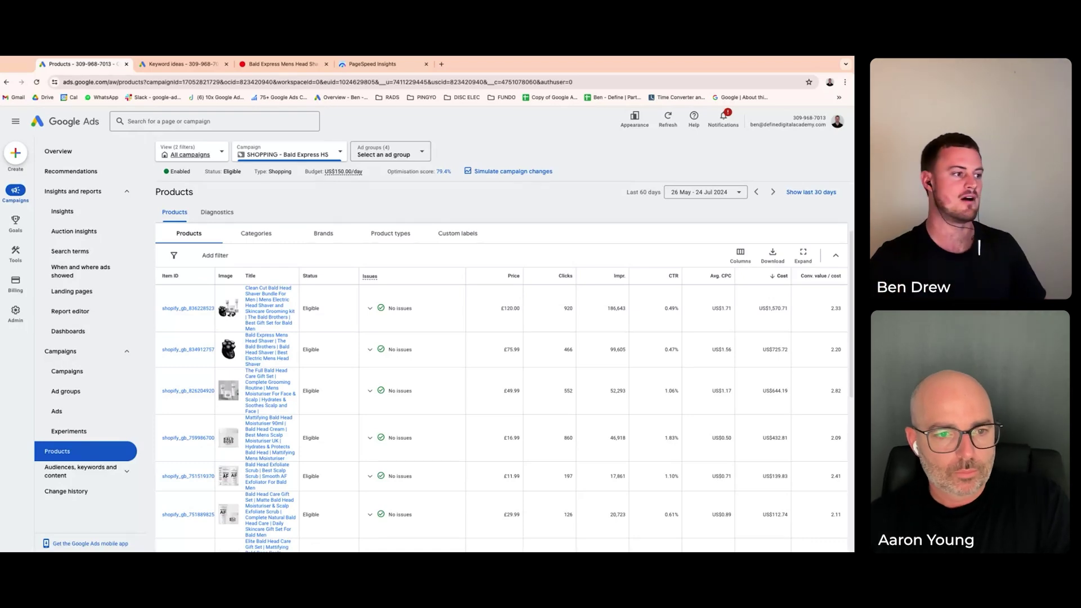
pyautogui.moveTo(781, 350); pyautogui.dragTo(757, 352)
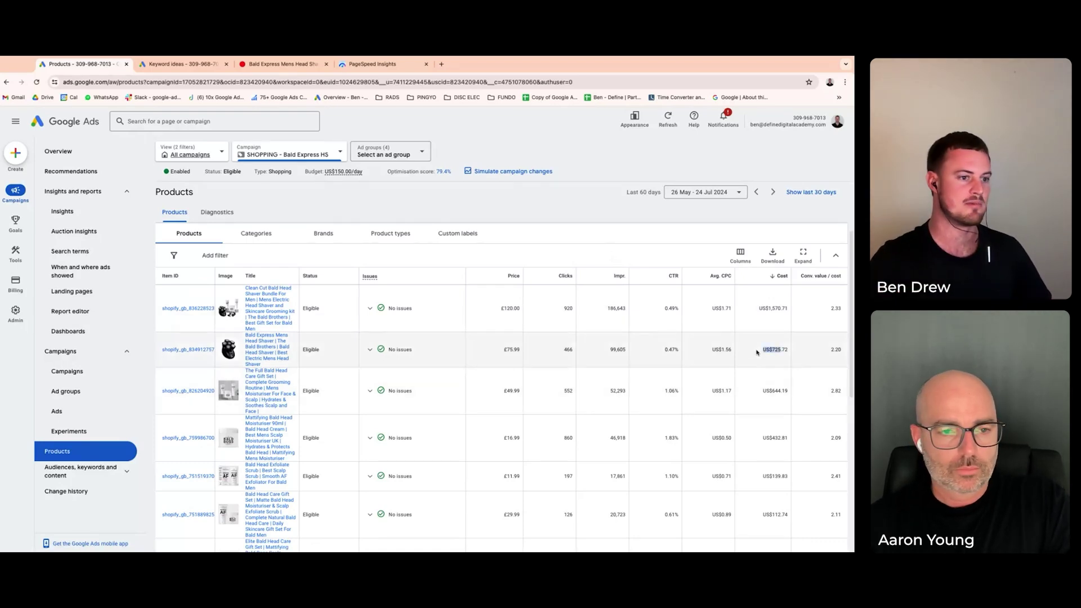
pyautogui.click(717, 360)
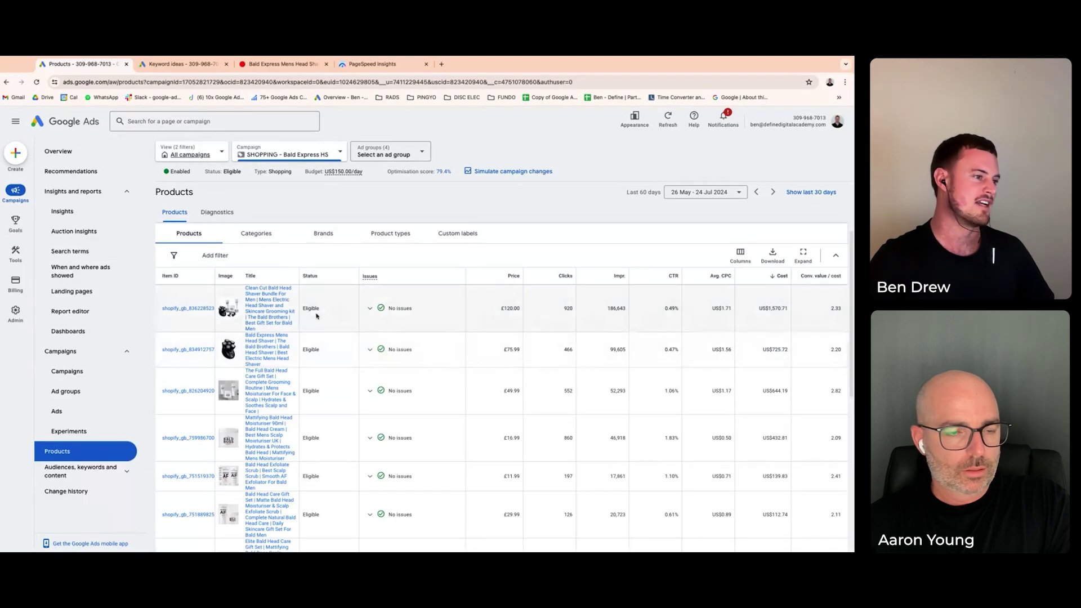
# View the ad groups of "SHOPPING - Bald Express HS" and display the campaign's audience segments table
pyautogui.click(84, 372)
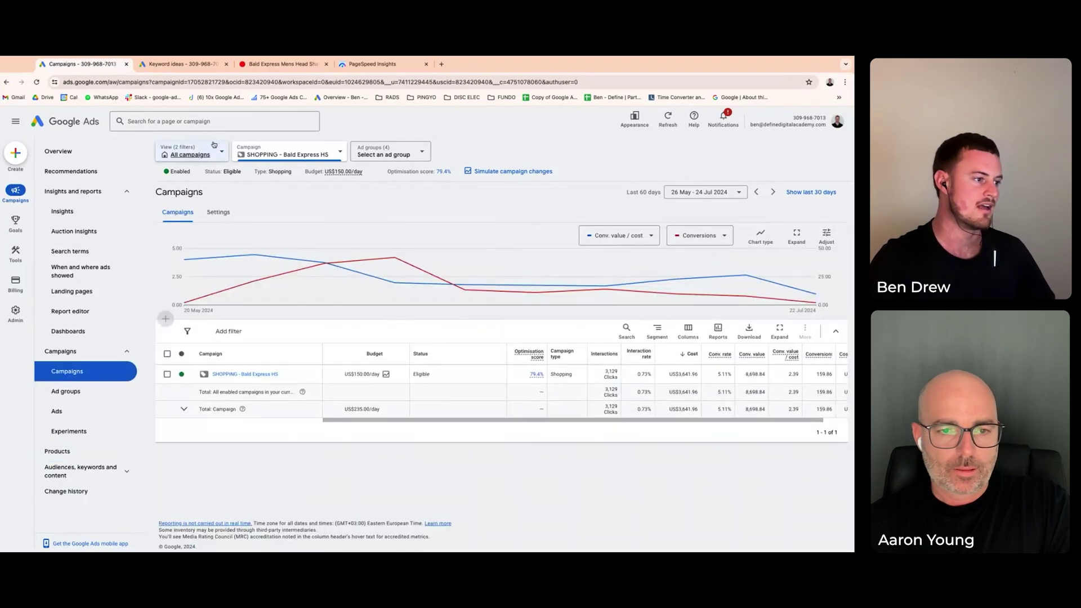
pyautogui.click(252, 377)
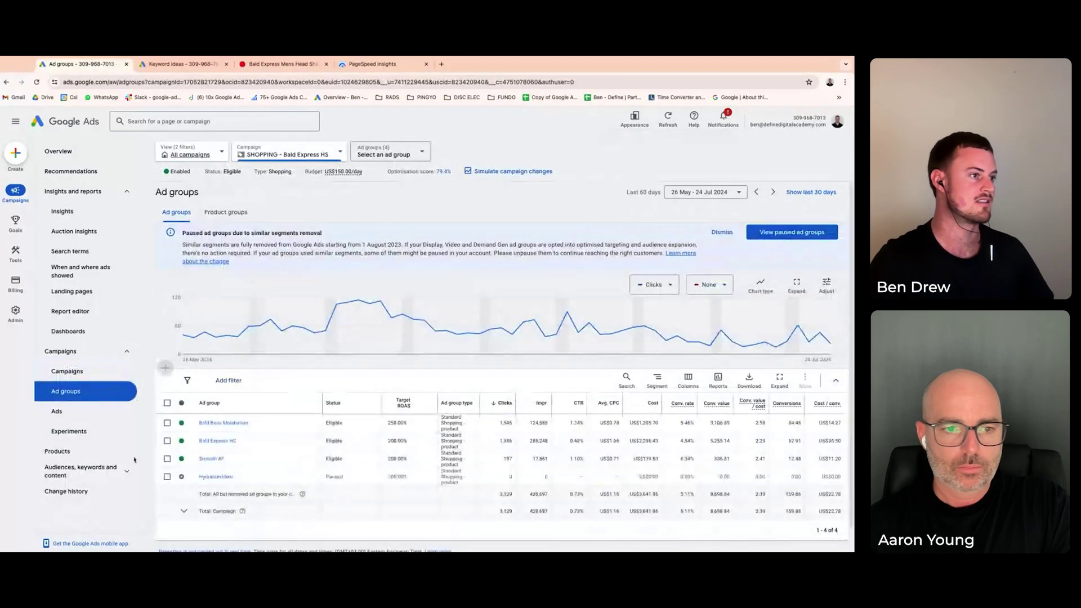
pyautogui.click(114, 479)
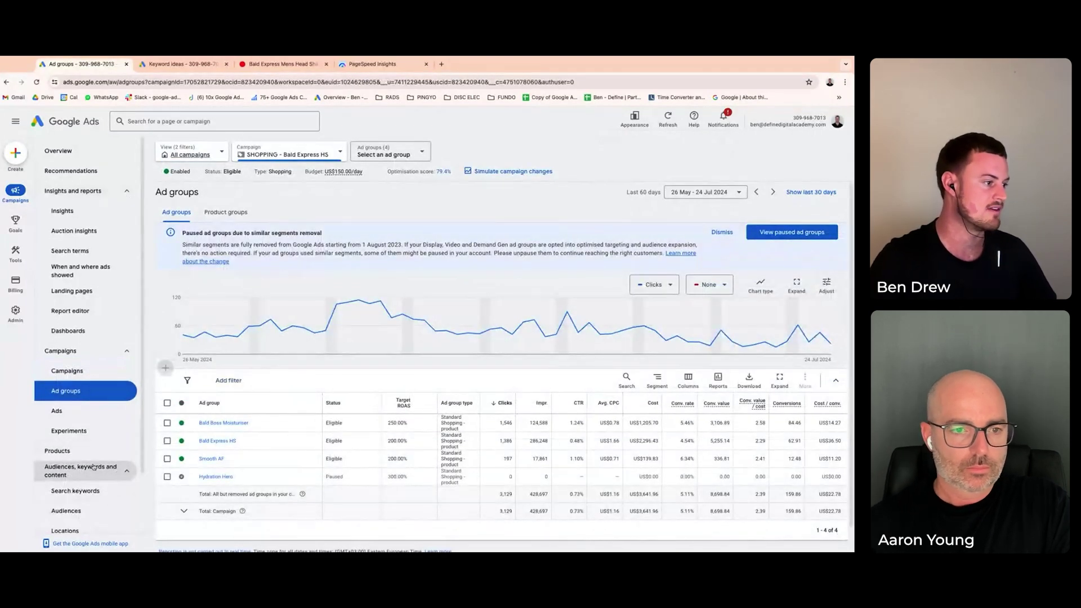
pyautogui.click(65, 511)
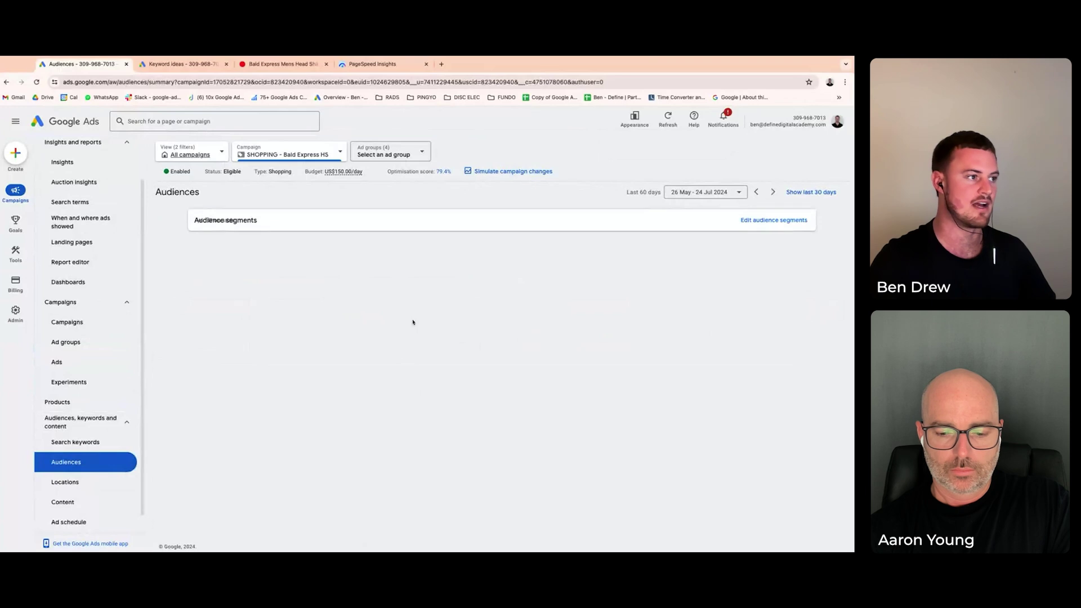
pyautogui.click(216, 319)
pyautogui.scroll(-1, 451, 319)
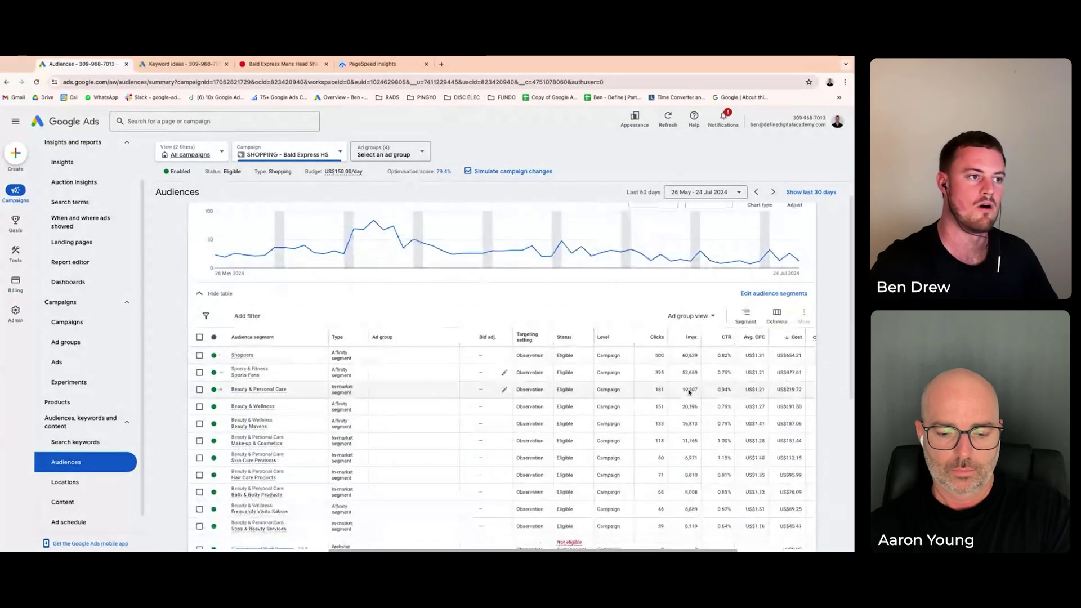
# Examine the cost, conversions and cost per conversion of the shopping campaign's audience segments down to the totals
pyautogui.hscroll(3, 683, 397)
pyautogui.scroll(-1, 683, 397)
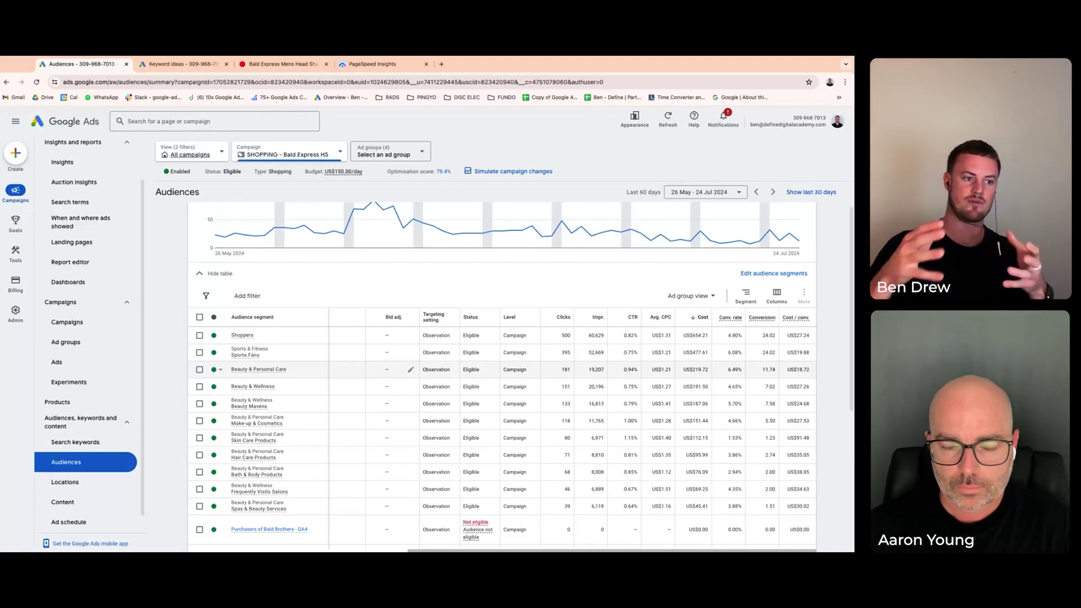
pyautogui.scroll(-1, 501, 377)
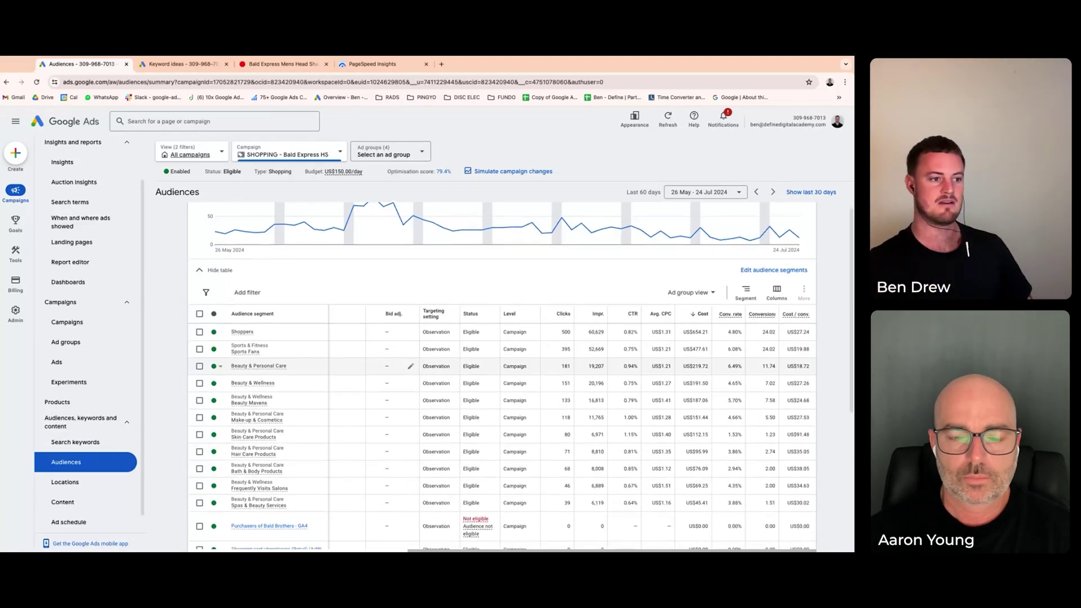
pyautogui.scroll(-1, 394, 371)
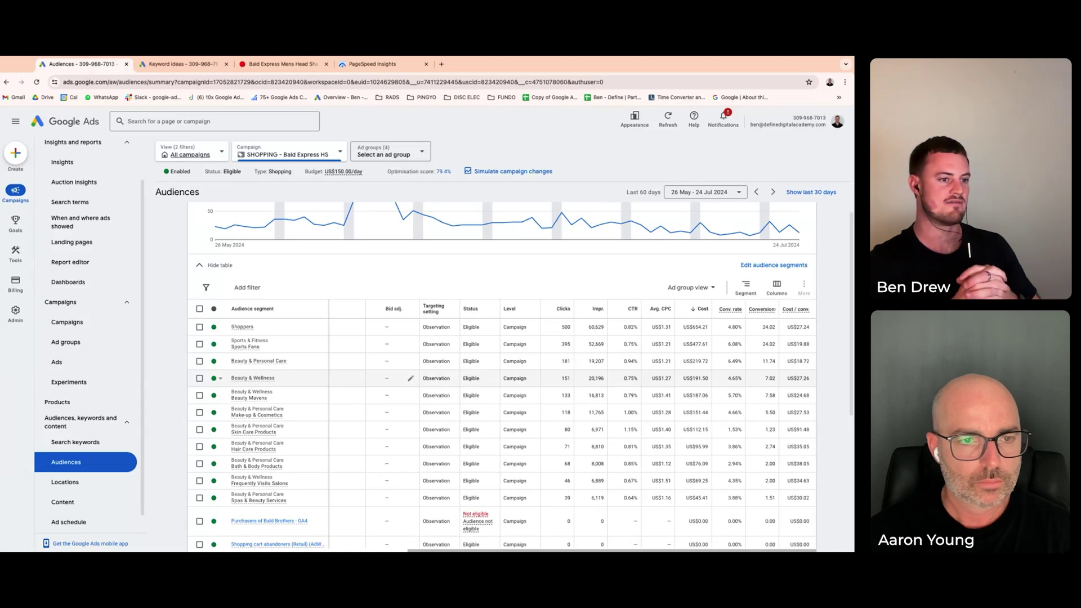
pyautogui.scroll(-1, 394, 371)
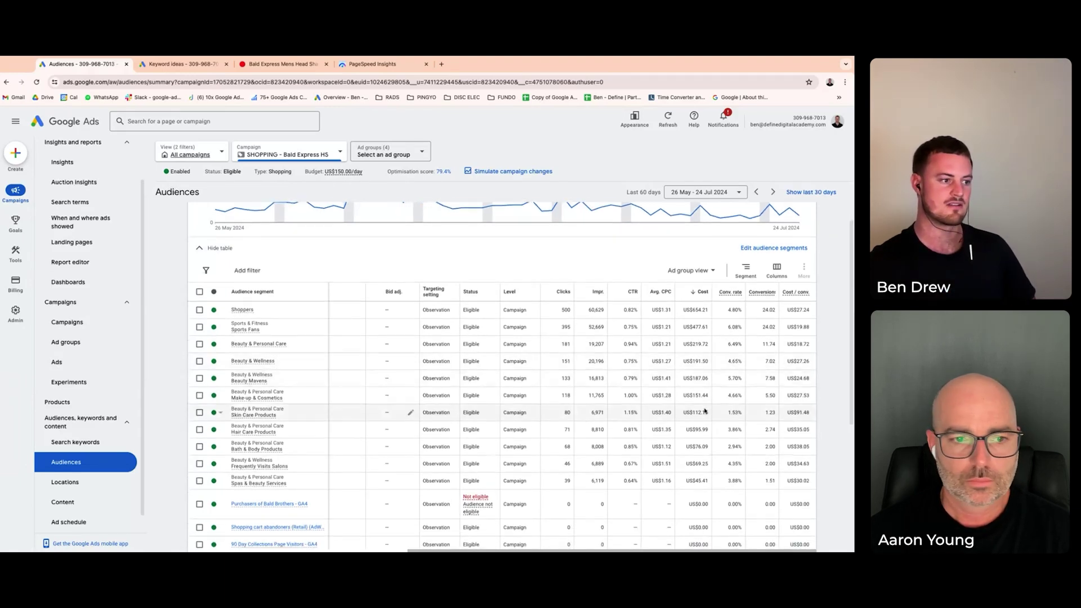
pyautogui.scroll(-1, 704, 411)
pyautogui.scroll(-5, 507, 405)
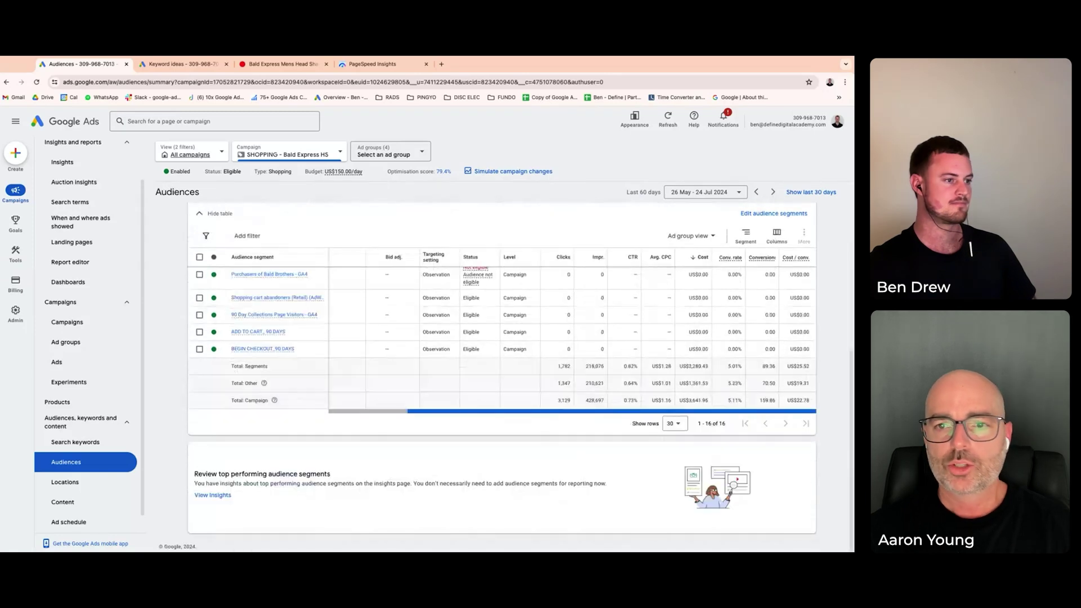
# Return to the campaigns overview and widen it to all campaigns
pyautogui.click(67, 322)
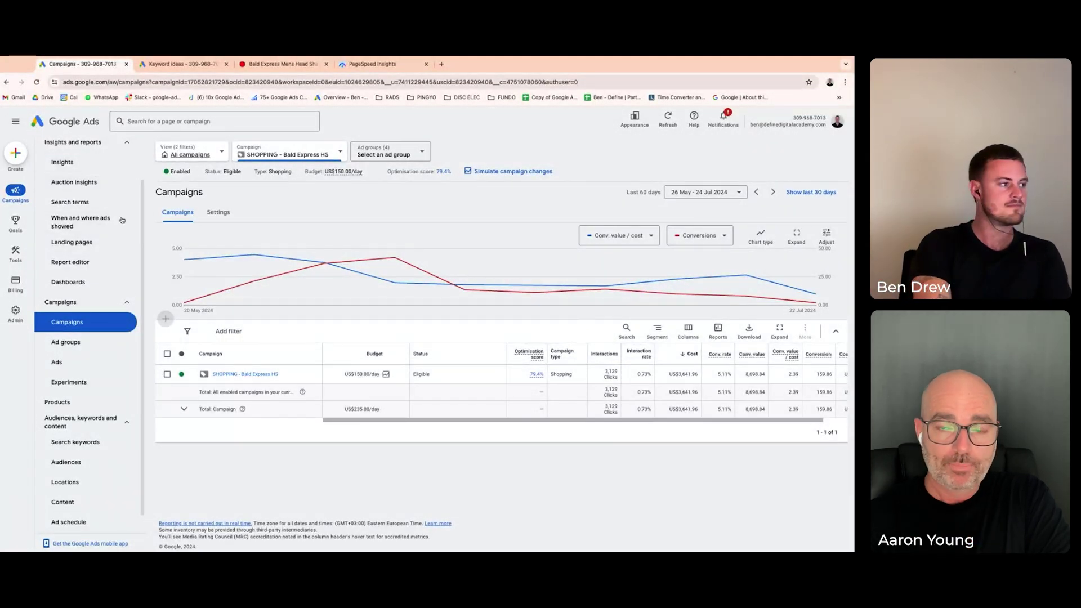
pyautogui.click(190, 154)
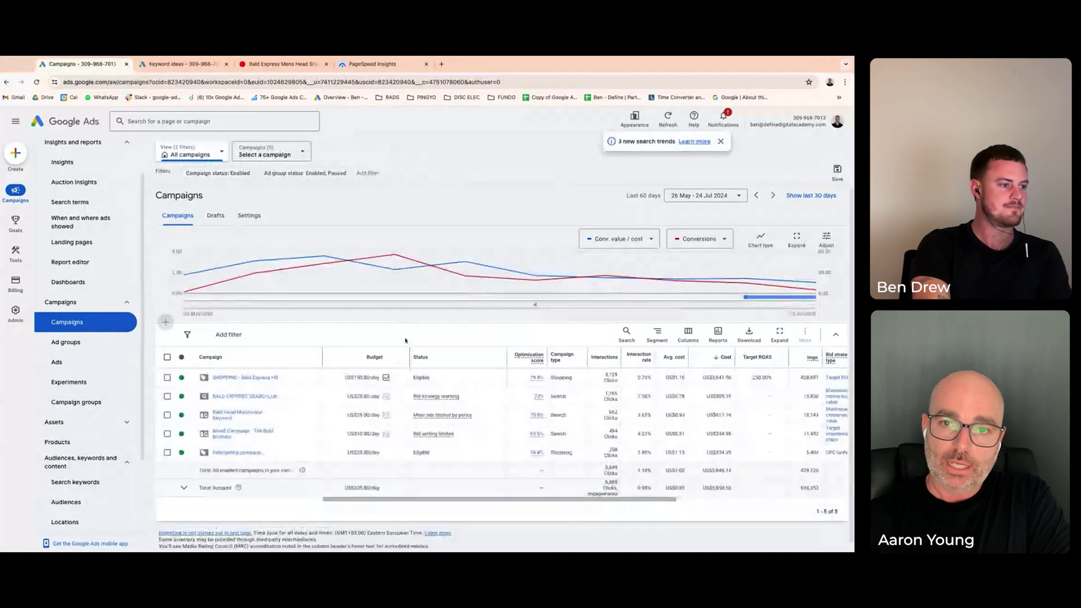